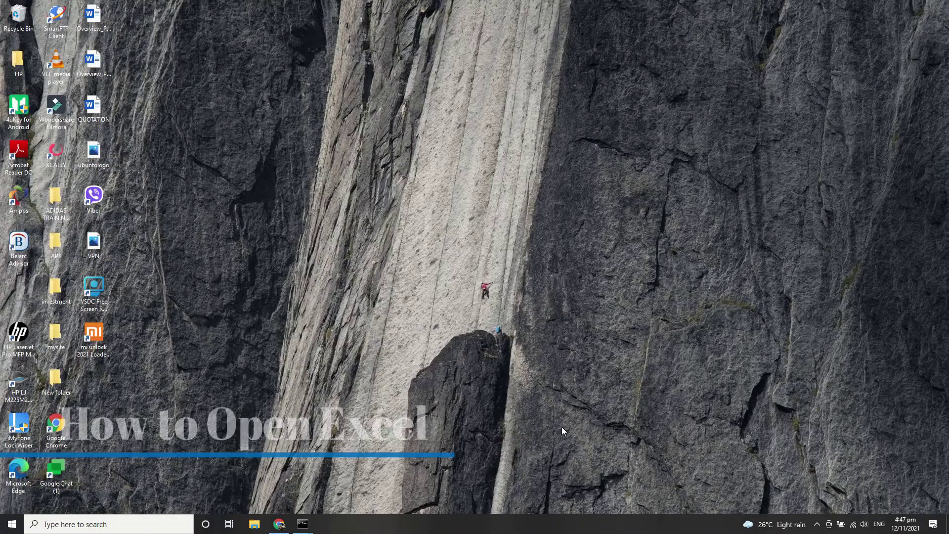
# Search the Start menu for 'excel' and launch the Excel app
pyautogui.click(10, 530)
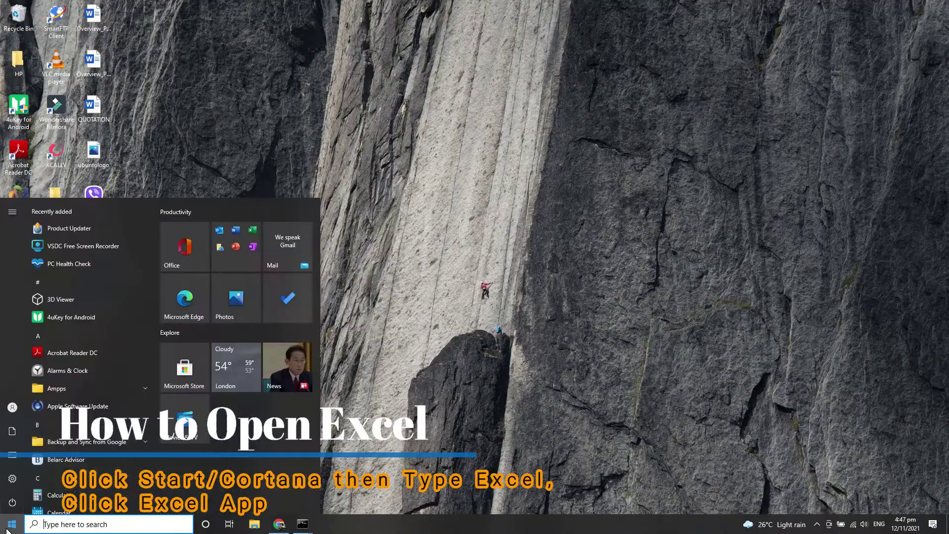
pyautogui.write('excel')
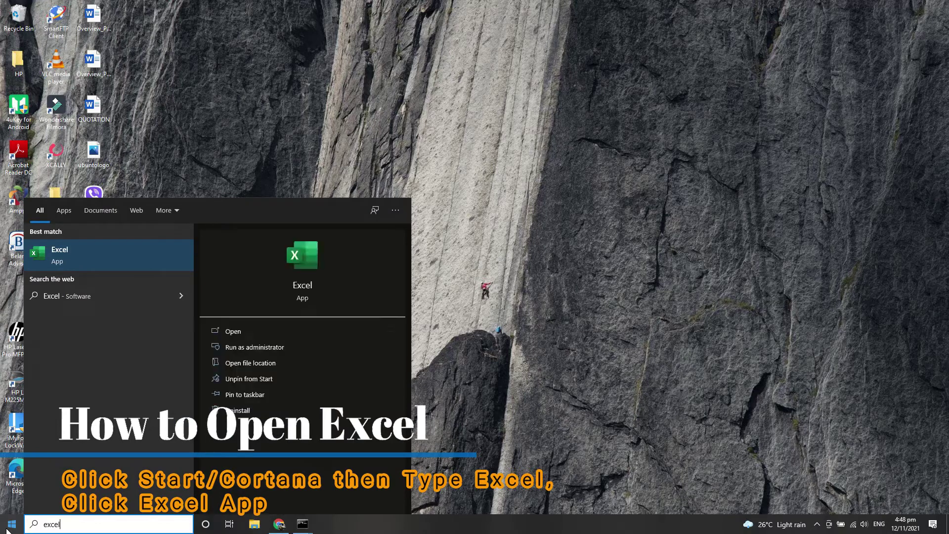
pyautogui.click(74, 259)
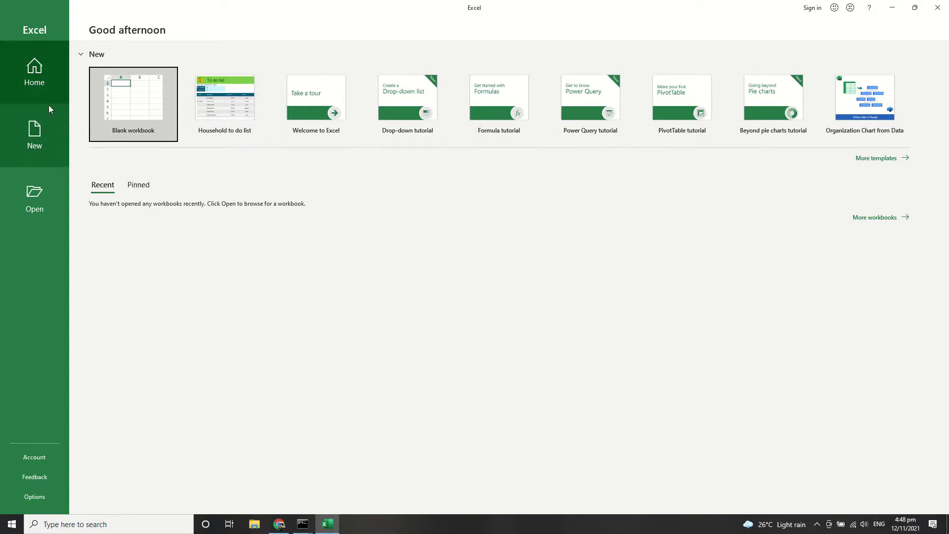
pyautogui.click(38, 145)
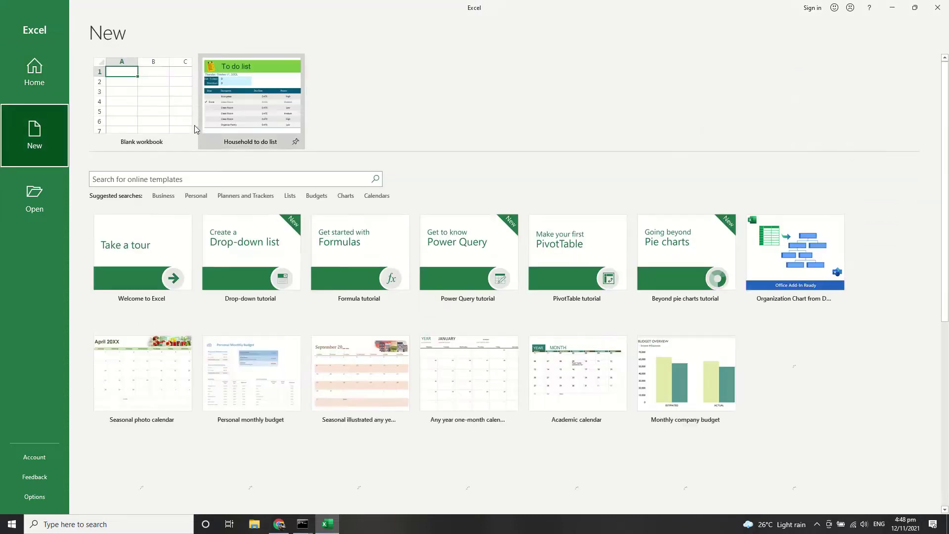
pyautogui.click(34, 194)
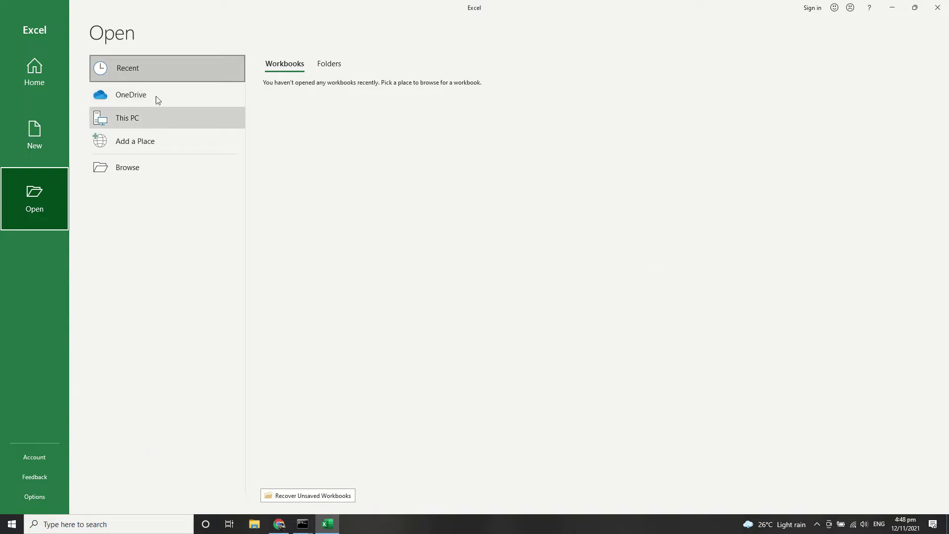
pyautogui.click(159, 121)
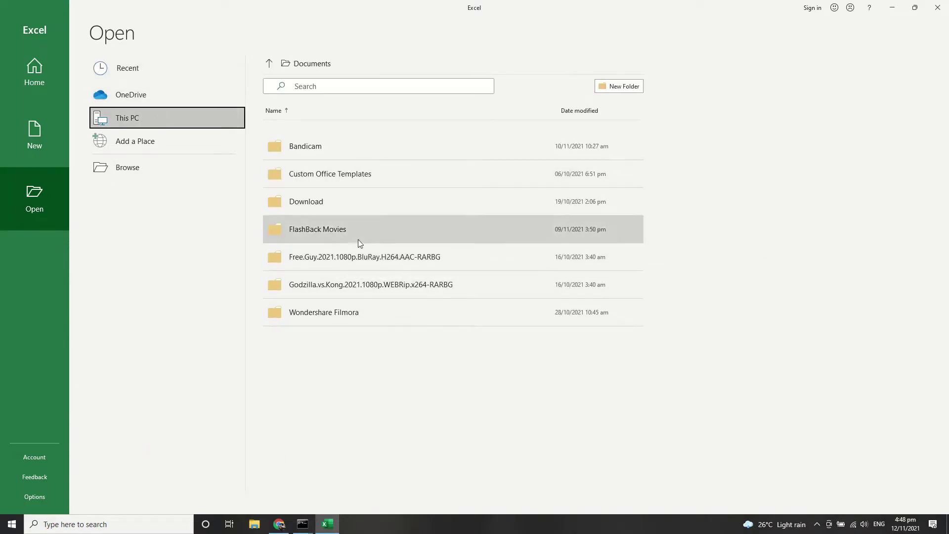
pyautogui.click(132, 170)
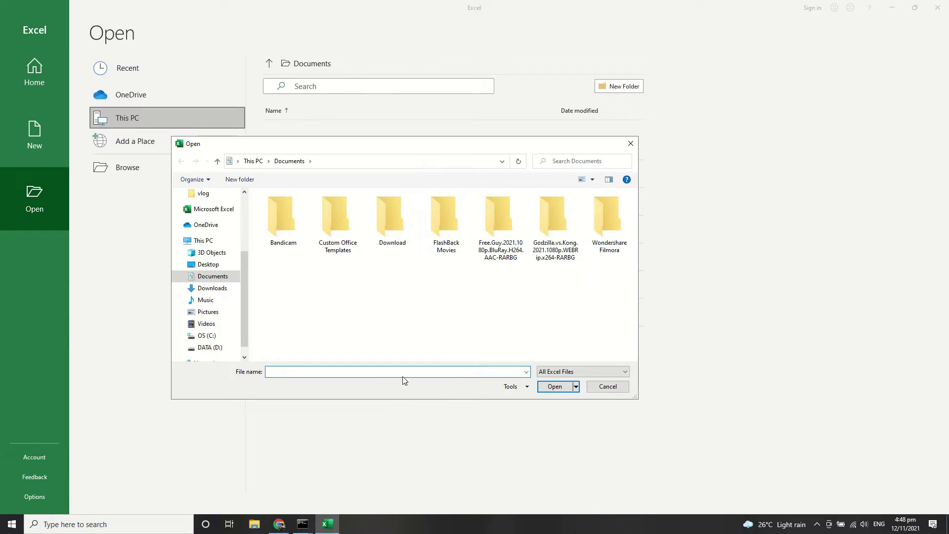
pyautogui.click(607, 387)
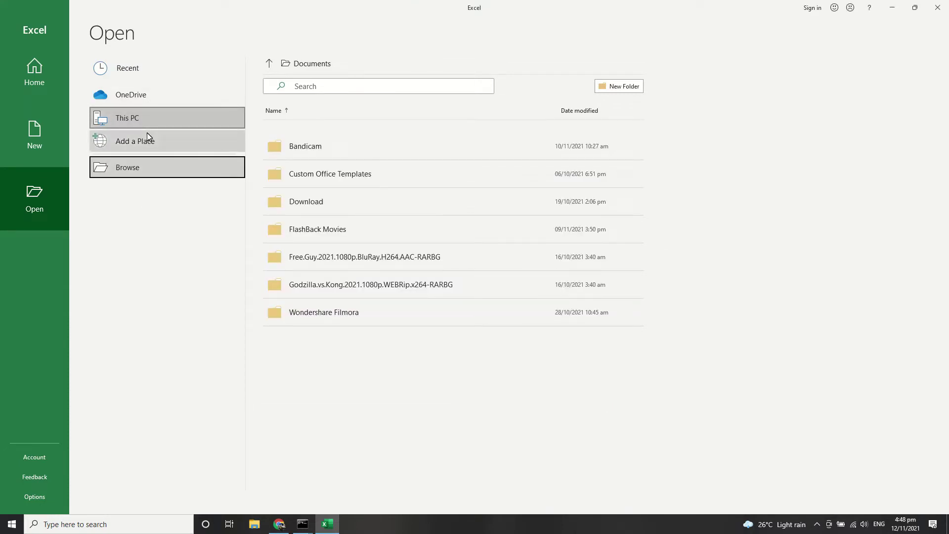
pyautogui.click(33, 72)
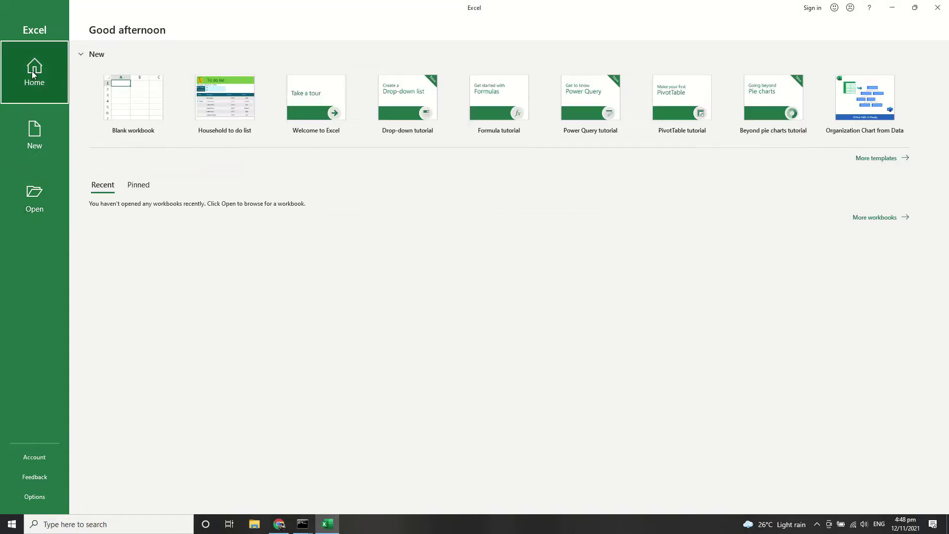
# Start blank Book1, add Borders from Popular Commands to the Quick Access Toolbar, and check its dropdown
pyautogui.click(136, 113)
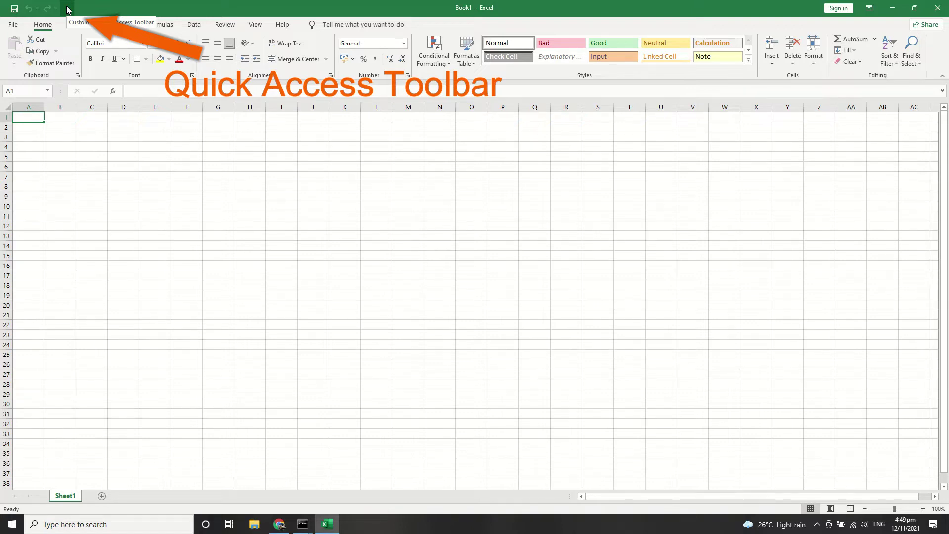
pyautogui.click(67, 9)
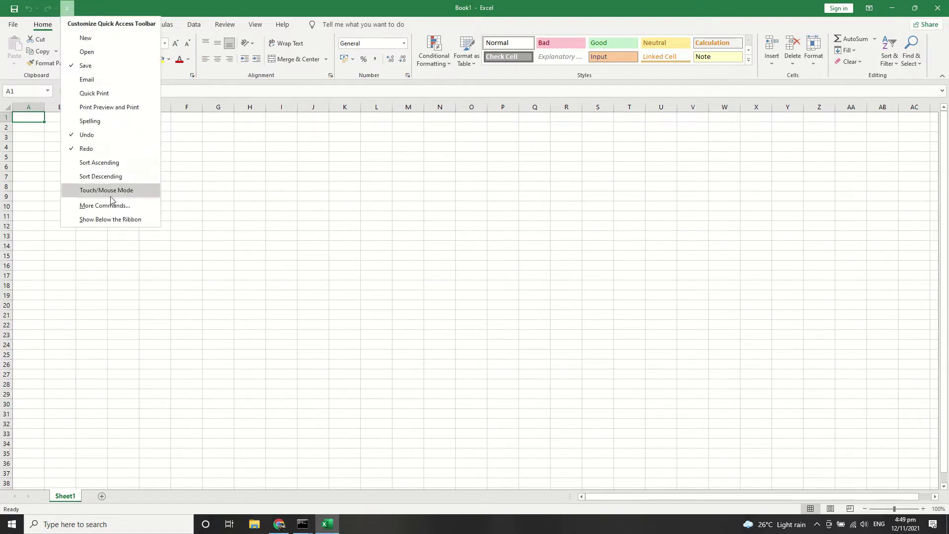
pyautogui.click(118, 207)
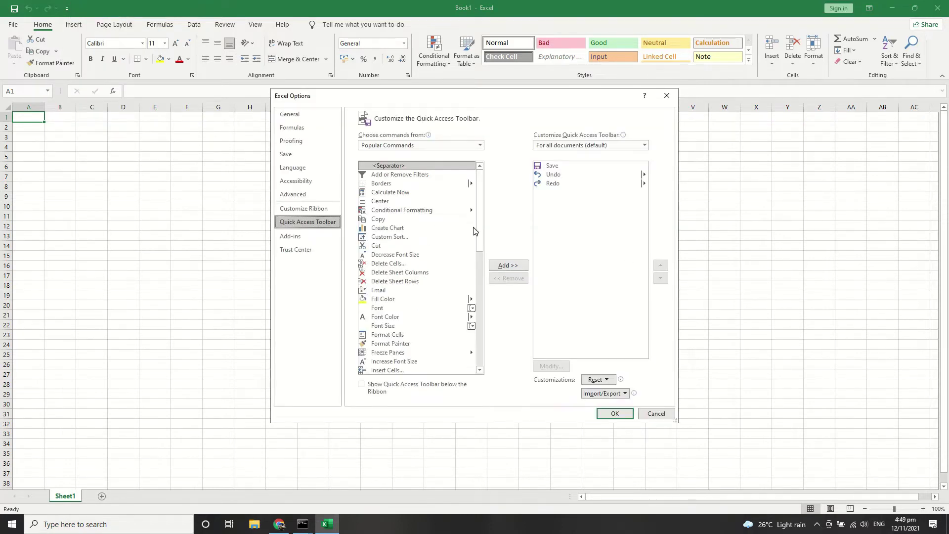
pyautogui.click(413, 184)
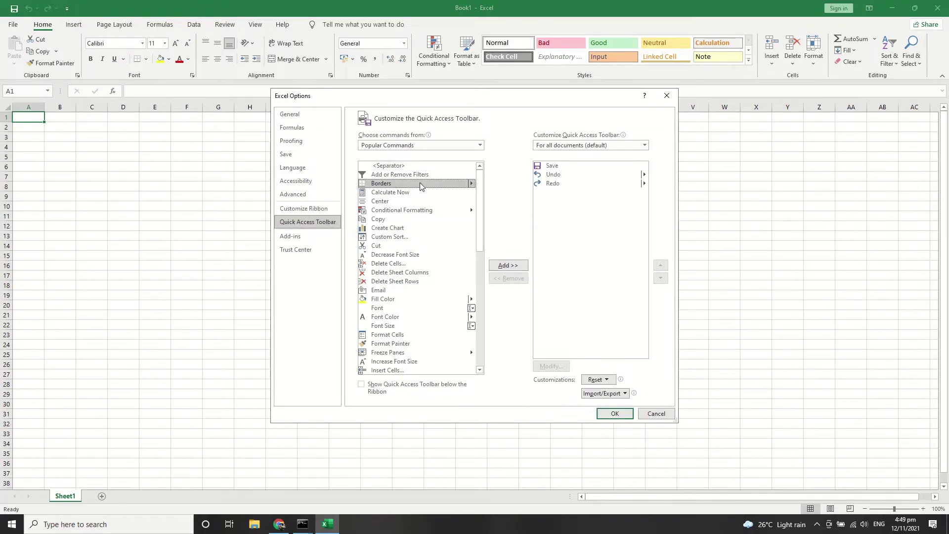
pyautogui.doubleClick(446, 184)
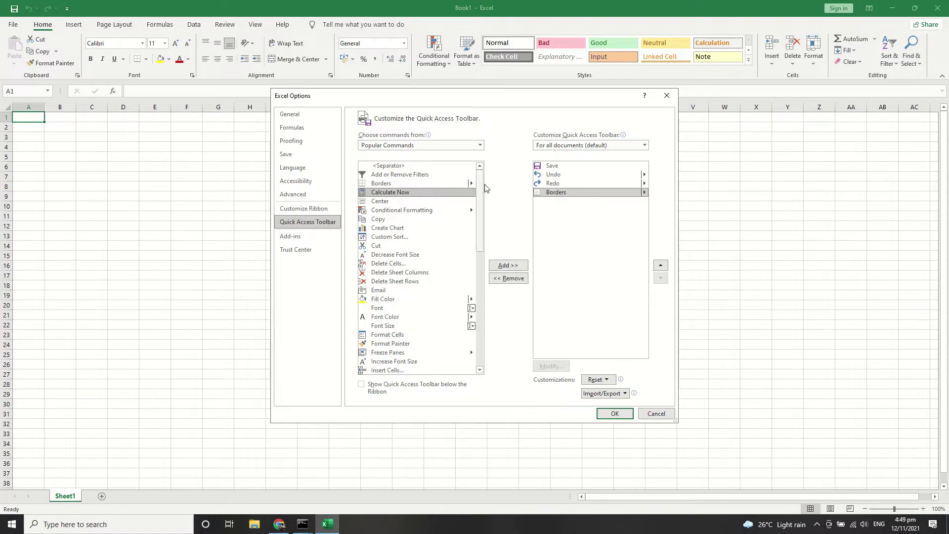
pyautogui.click(615, 414)
pyautogui.click(76, 9)
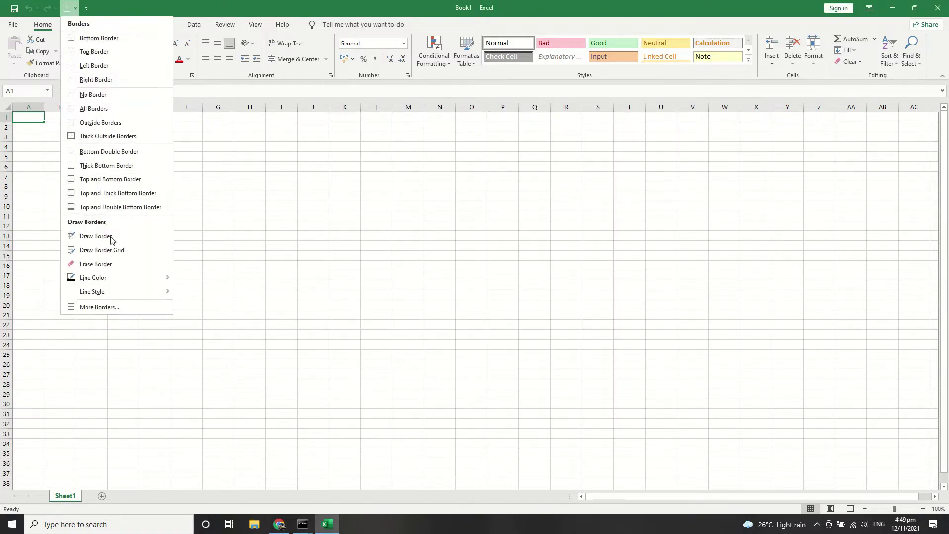
pyautogui.click(86, 9)
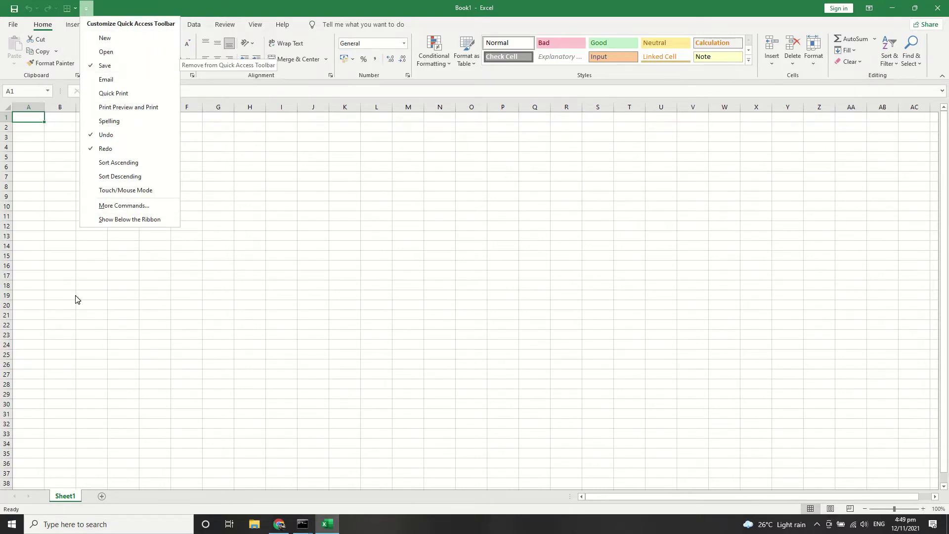
# Return from the File view to Book1, select B7, and zoom in, then back to about 106%
pyautogui.click(13, 24)
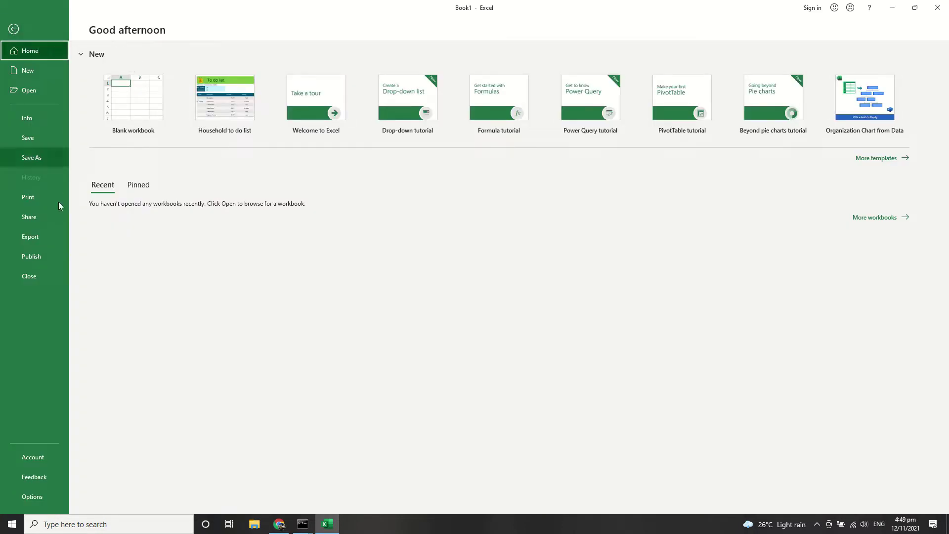
pyautogui.click(99, 119)
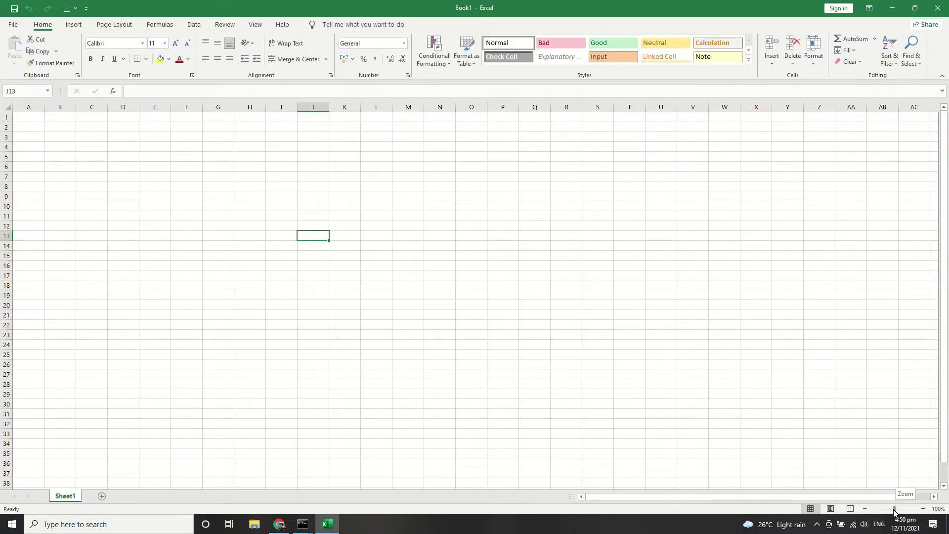
pyautogui.click(70, 178)
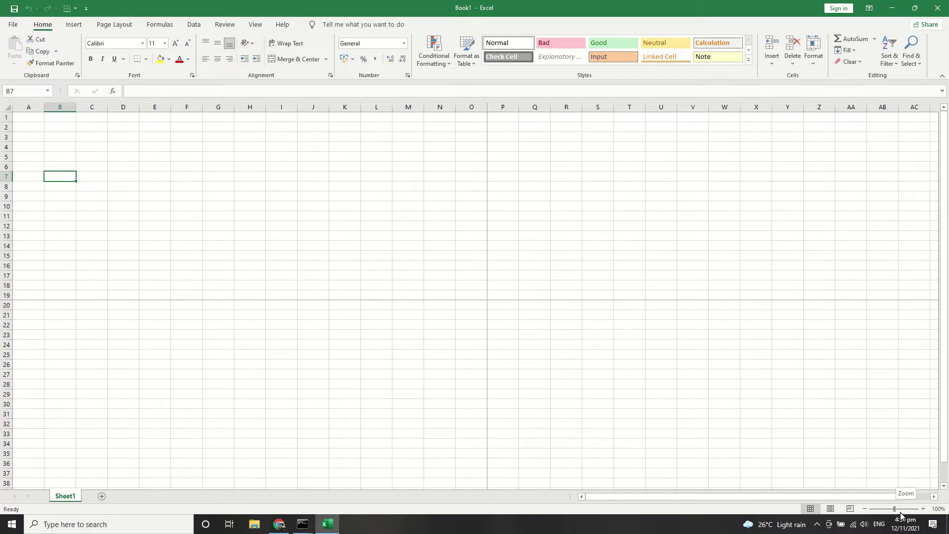
pyautogui.moveTo(895, 513); pyautogui.dragTo(905, 512)
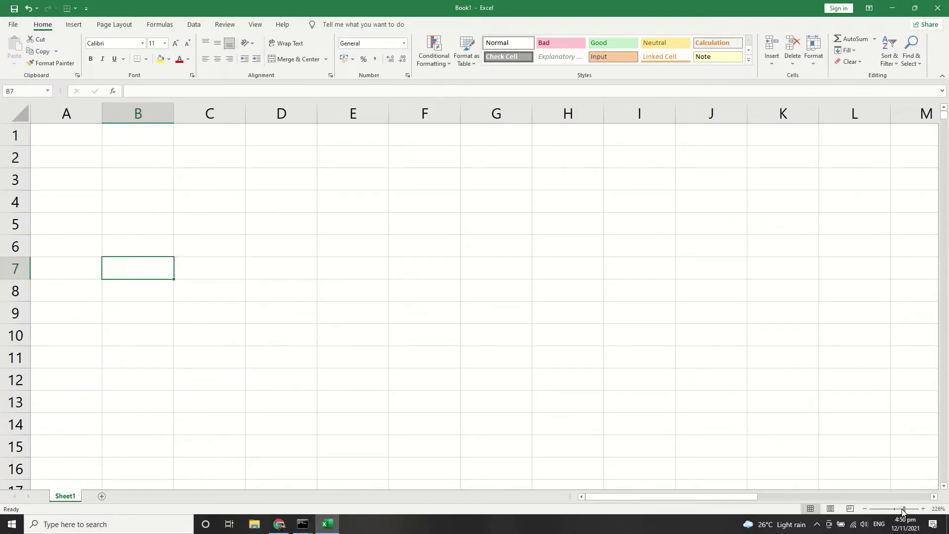
pyautogui.click(895, 508)
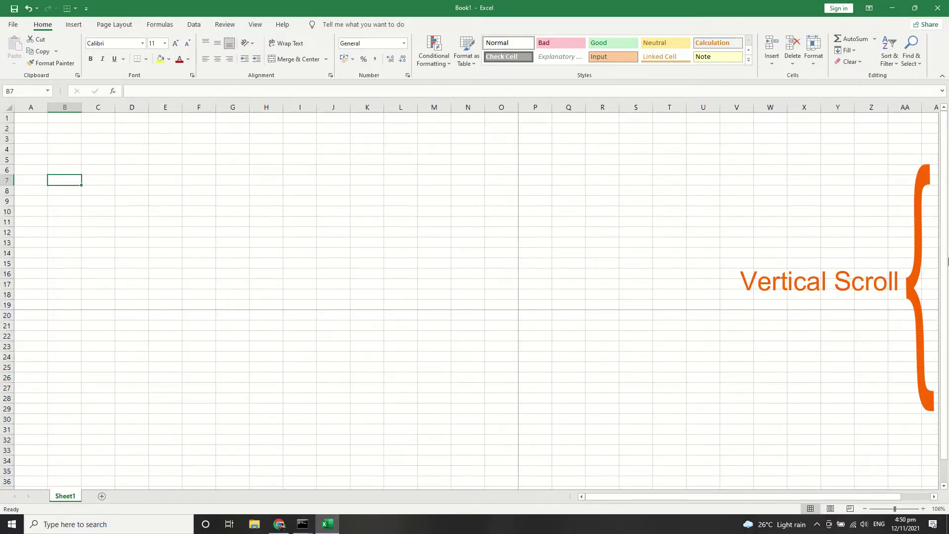
pyautogui.moveTo(945, 281); pyautogui.dragTo(945, 211)
pyautogui.click(198, 201)
pyautogui.scroll(-4, 206, 248)
pyautogui.scroll(-13, 227, 343)
pyautogui.scroll(-6, 227, 343)
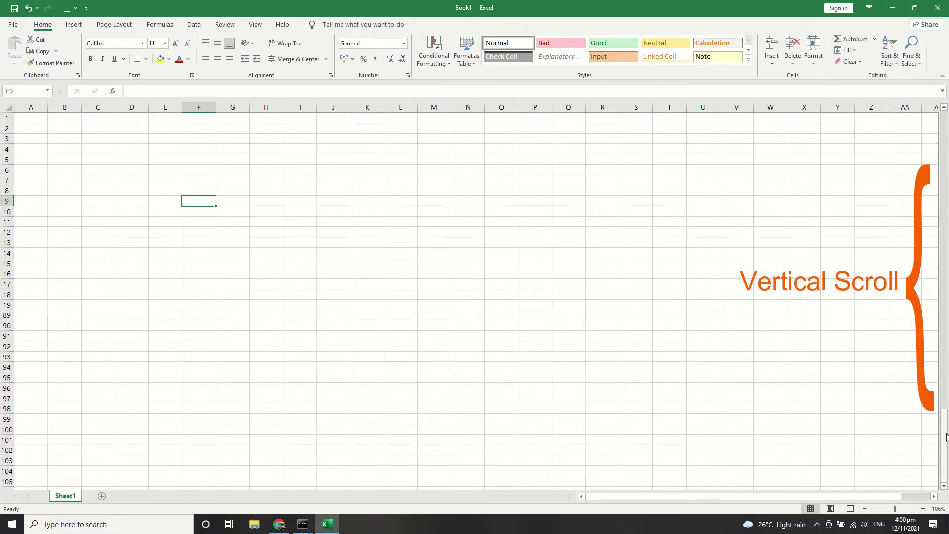
pyautogui.moveTo(945, 448); pyautogui.dragTo(946, 232)
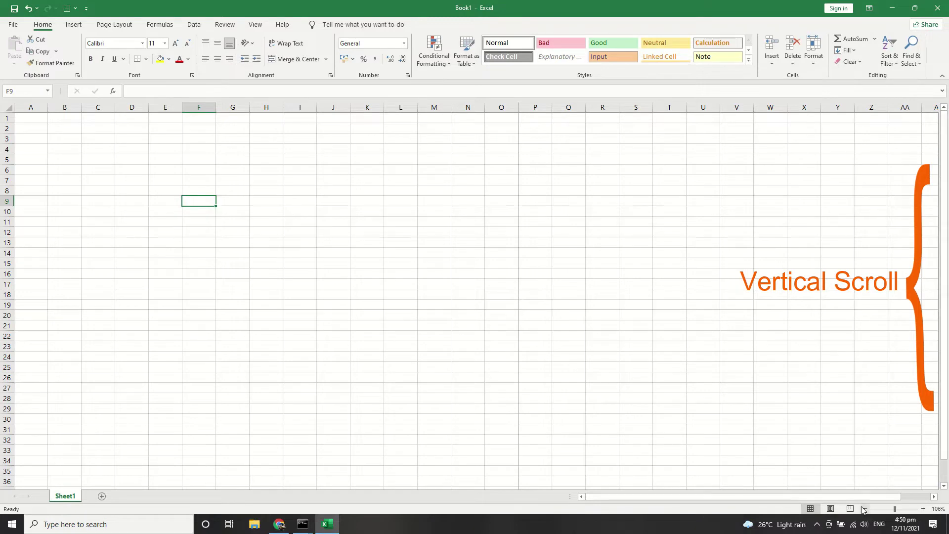
pyautogui.hscroll(1, 788, 503)
pyautogui.click(670, 388)
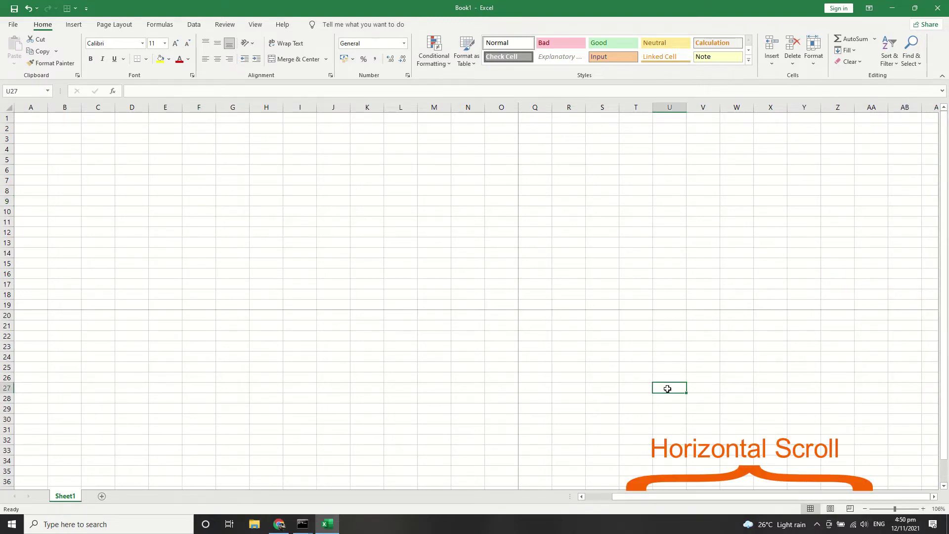
pyautogui.press('Right')
pyautogui.press('Right')
pyautogui.press('Right')
pyautogui.press('Right')
pyautogui.press('Right')
pyautogui.press('Right')
pyautogui.press('Right')
pyautogui.press('Right')
pyautogui.press('Right')
pyautogui.press('Right')
pyautogui.press('Left')
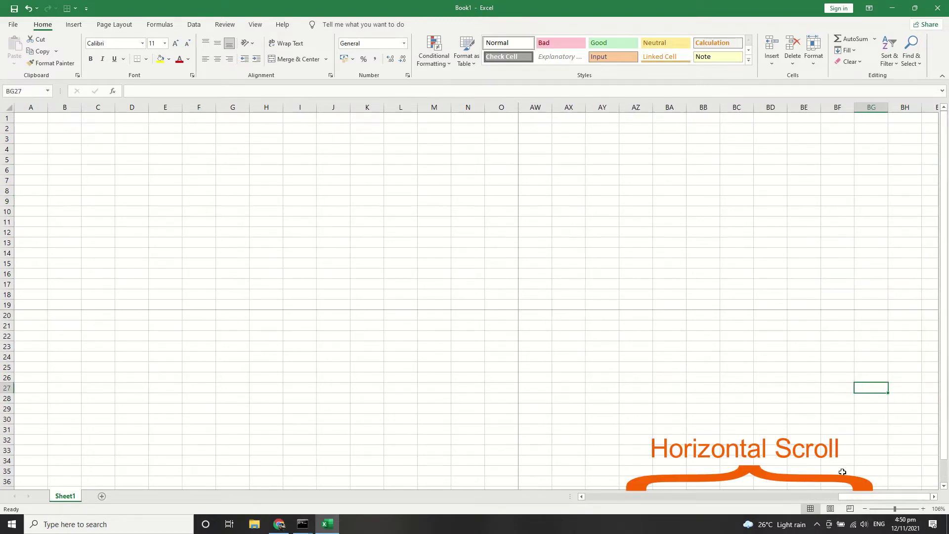
pyautogui.press('Left')
pyautogui.press('Left')
pyautogui.press('Left')
pyautogui.press('Left')
pyautogui.press('Left')
pyautogui.press('Left')
pyautogui.press('Left')
pyautogui.press('Left')
pyautogui.press('Left')
pyautogui.press('Left')
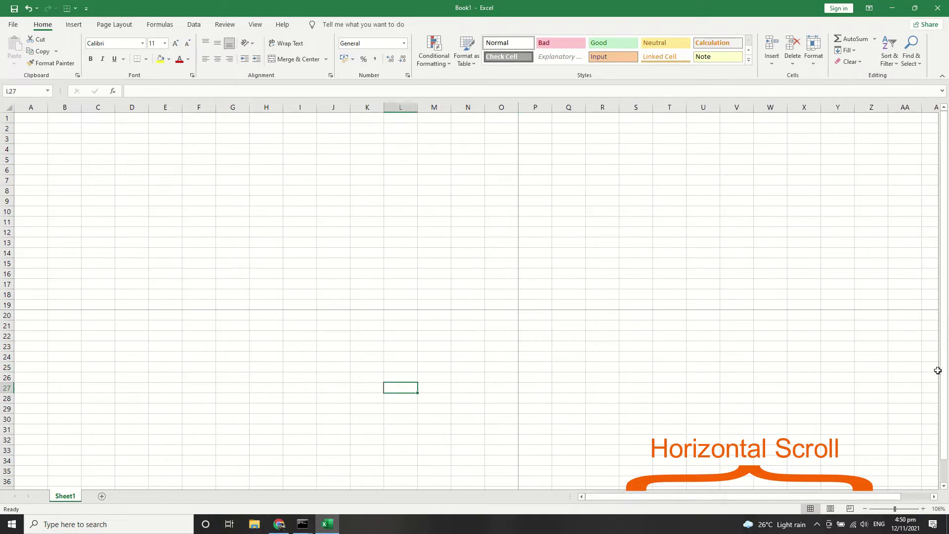
pyautogui.press('Left')
pyautogui.press('Left')
pyautogui.press('Left')
pyautogui.click(829, 238)
pyautogui.press('Down')
pyautogui.press('Down')
pyautogui.press('Down')
pyautogui.press('Down')
pyautogui.press('Down')
pyautogui.press('Down')
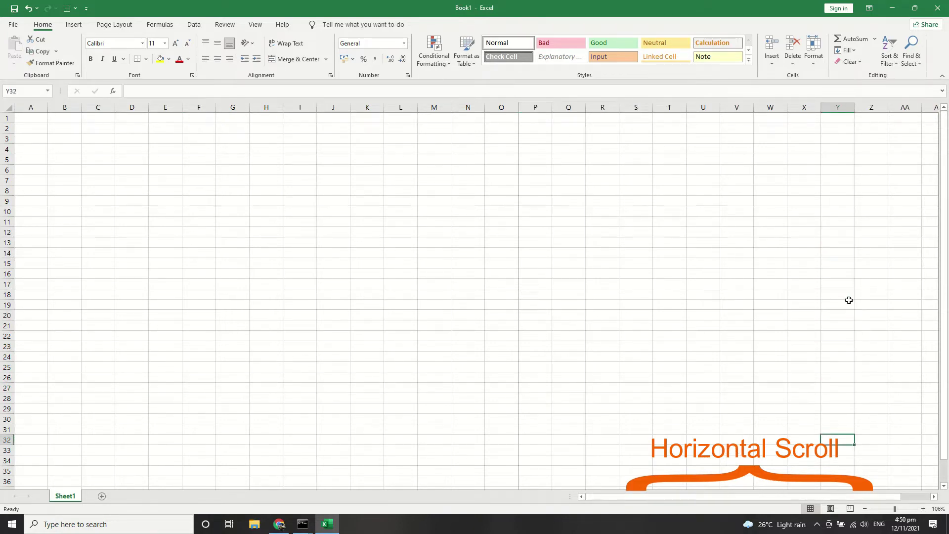
pyautogui.press('Down')
pyautogui.press('Down')
pyautogui.press('Down')
pyautogui.press('Up')
pyautogui.press('Up')
pyautogui.press('Up')
pyautogui.press('Up')
pyautogui.press('Up')
pyautogui.press('Up')
pyautogui.press('Up')
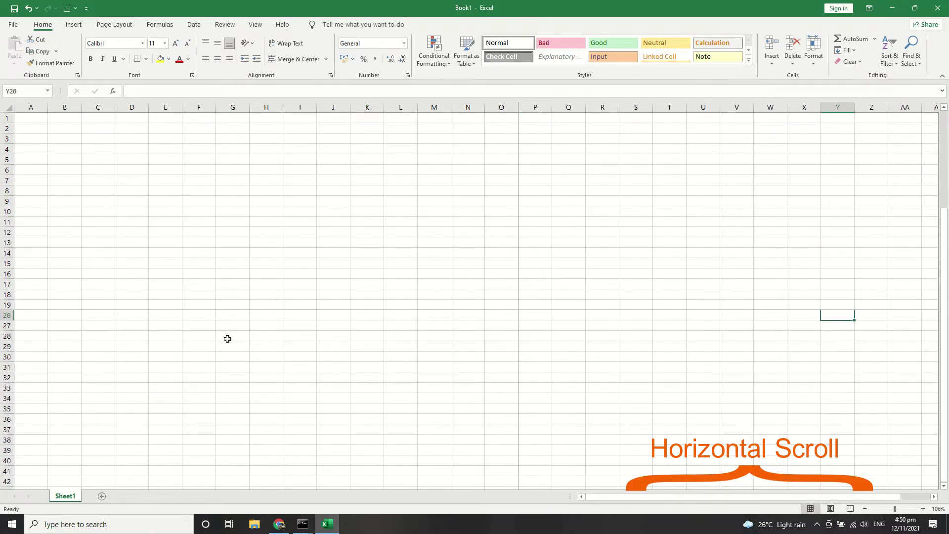
pyautogui.press('Up')
pyautogui.press('Up')
pyautogui.press('Up')
pyautogui.press('Up')
pyautogui.press('Up')
pyautogui.press('Up')
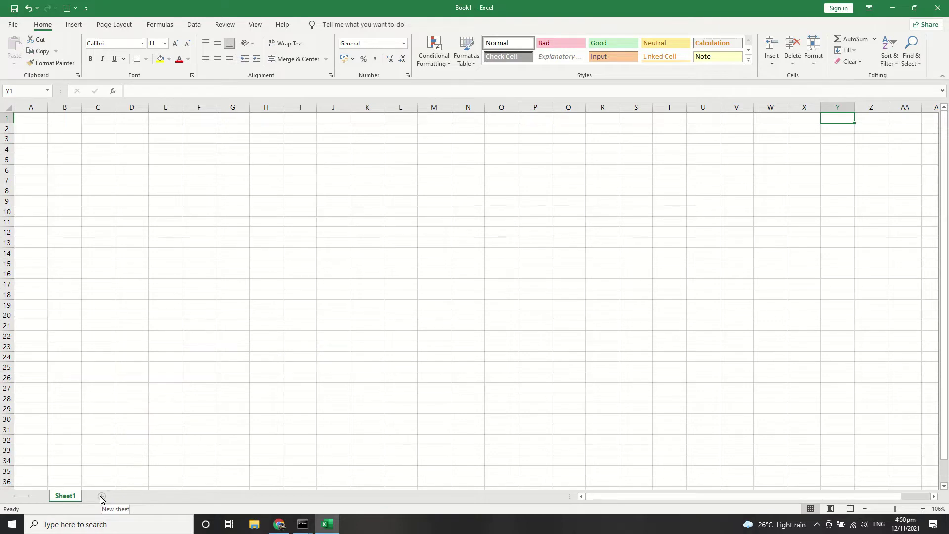
# Add Sheet2 and switch back and forth between Sheet1 and Sheet2, ending on Sheet1
pyautogui.click(101, 496)
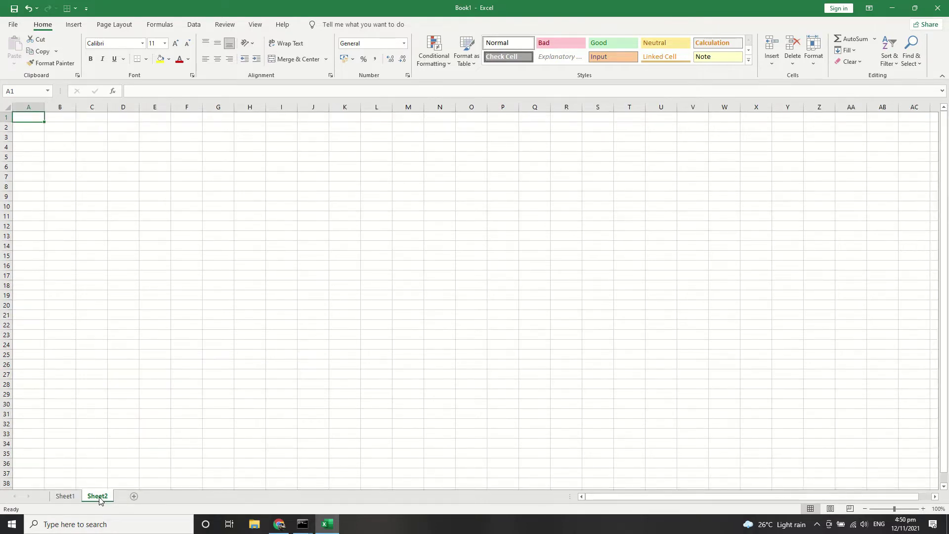
pyautogui.click(66, 496)
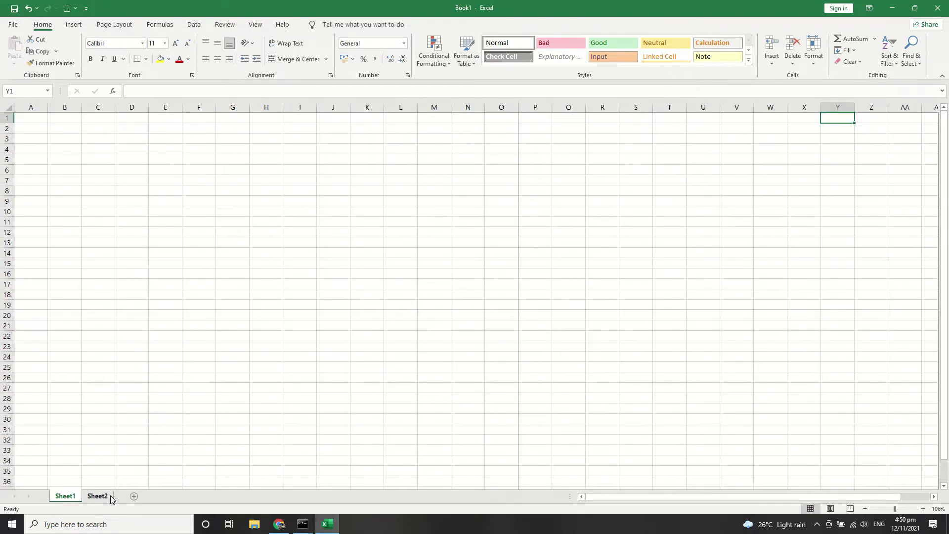
pyautogui.click(98, 496)
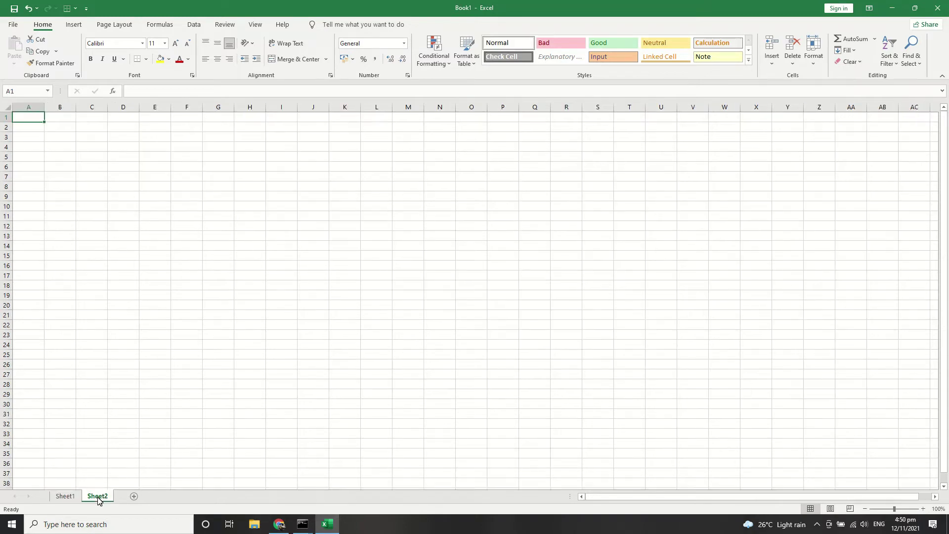
pyautogui.click(65, 496)
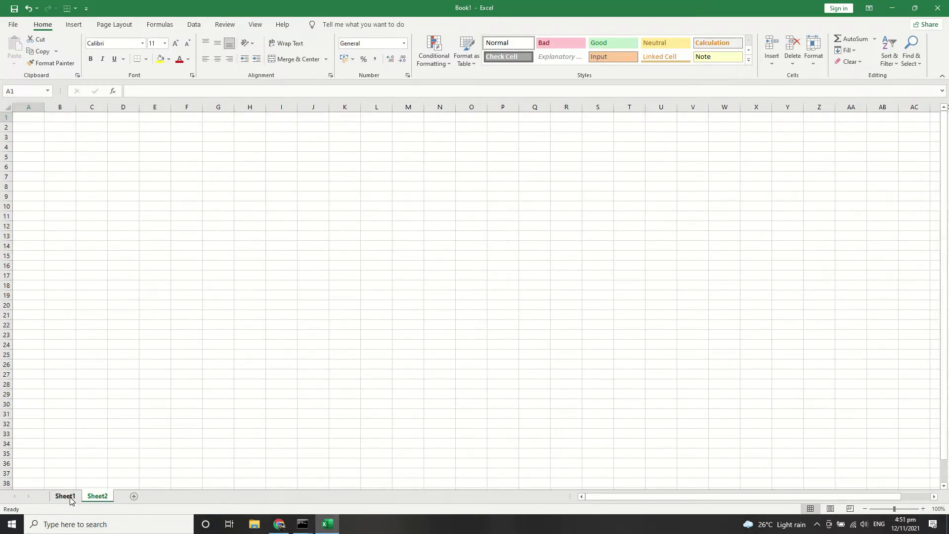
pyautogui.click(97, 496)
pyautogui.click(65, 496)
pyautogui.click(96, 497)
pyautogui.click(66, 496)
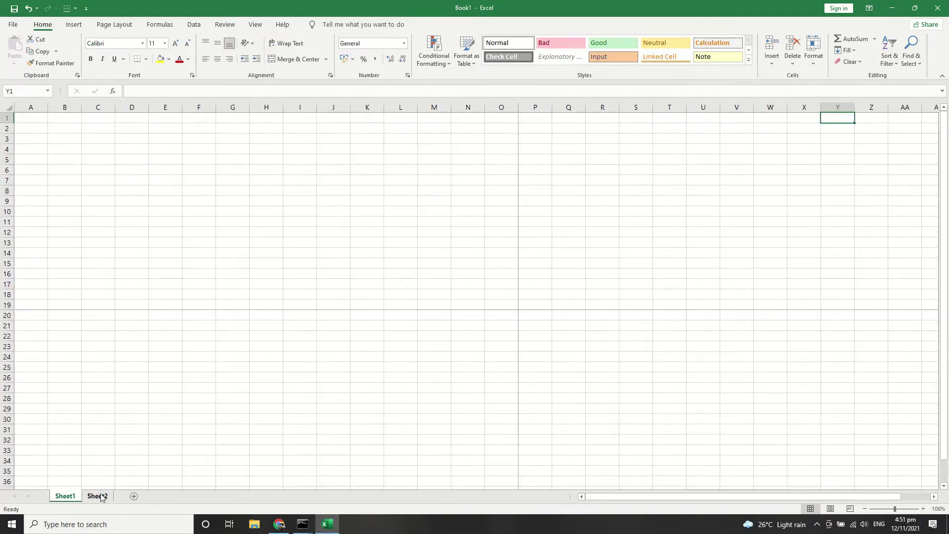
pyautogui.click(97, 496)
pyautogui.click(67, 496)
# Bring up the Sheet1 tab's context menu twice and dismiss it without changes
pyautogui.rightClick(68, 498)
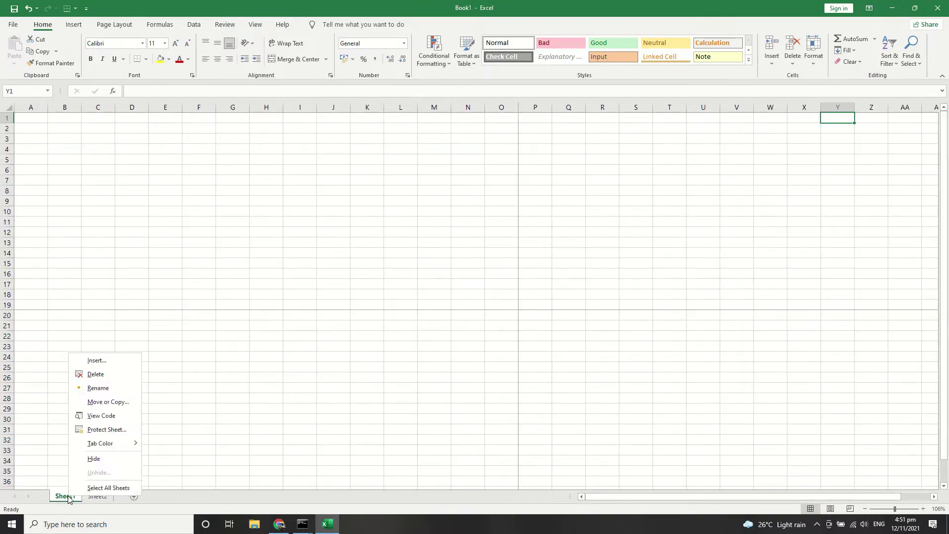
pyautogui.click(170, 455)
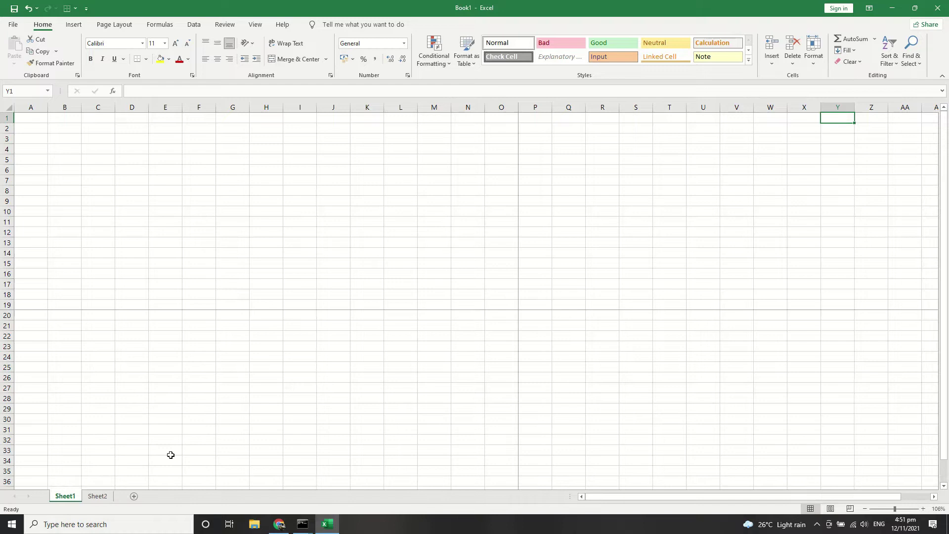
pyautogui.rightClick(68, 498)
pyautogui.click(127, 504)
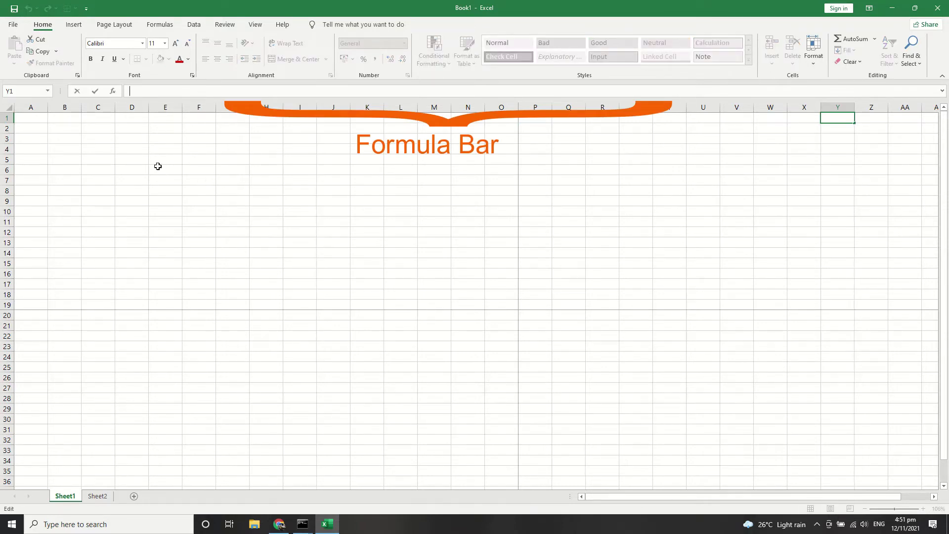
# Start an entry in D4 and cancel it with Esc
pyautogui.click(131, 147)
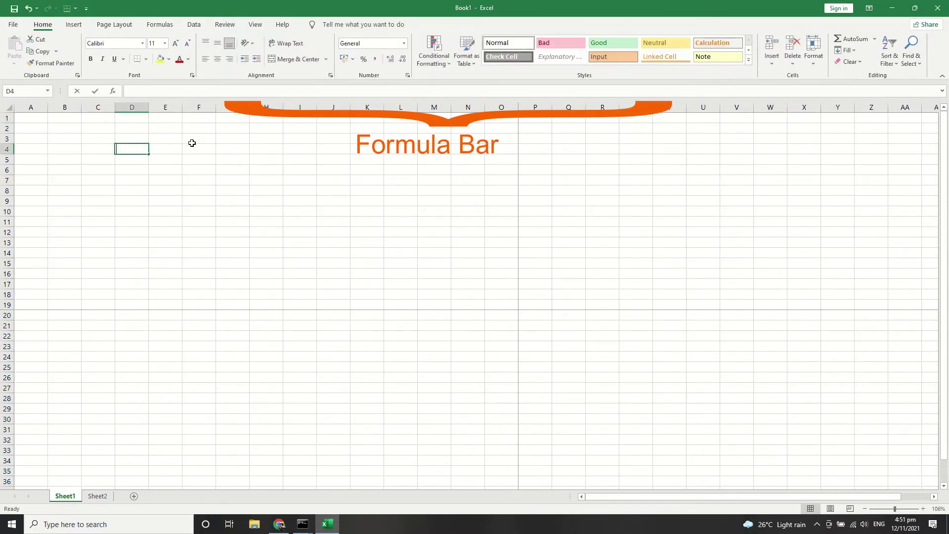
pyautogui.write('sasa')
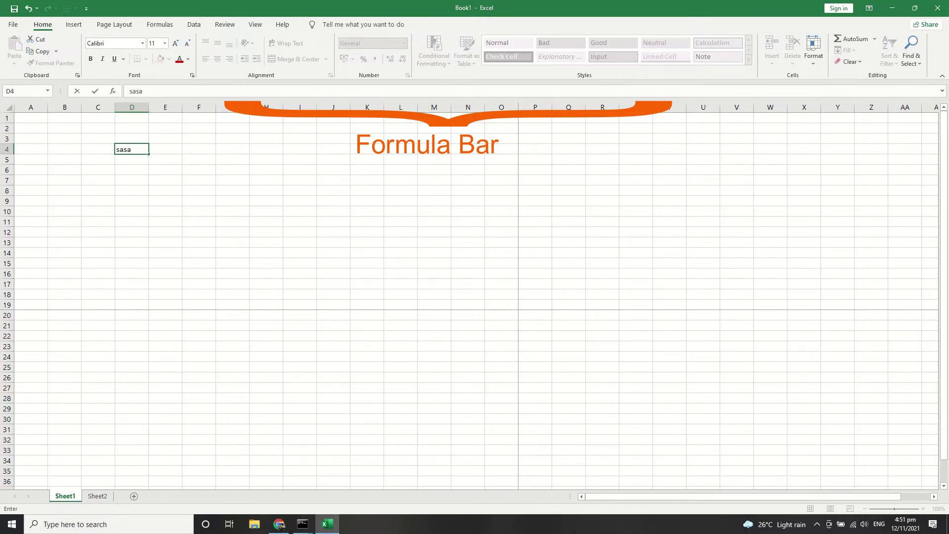
pyautogui.press('Escape')
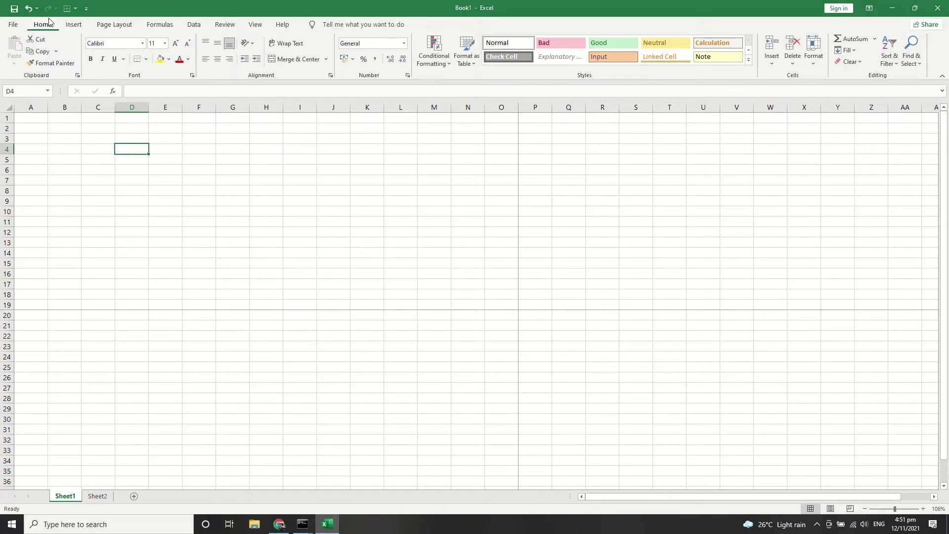
# Enter 'sample Text' in cell B3
pyautogui.click(87, 139)
pyautogui.click(78, 140)
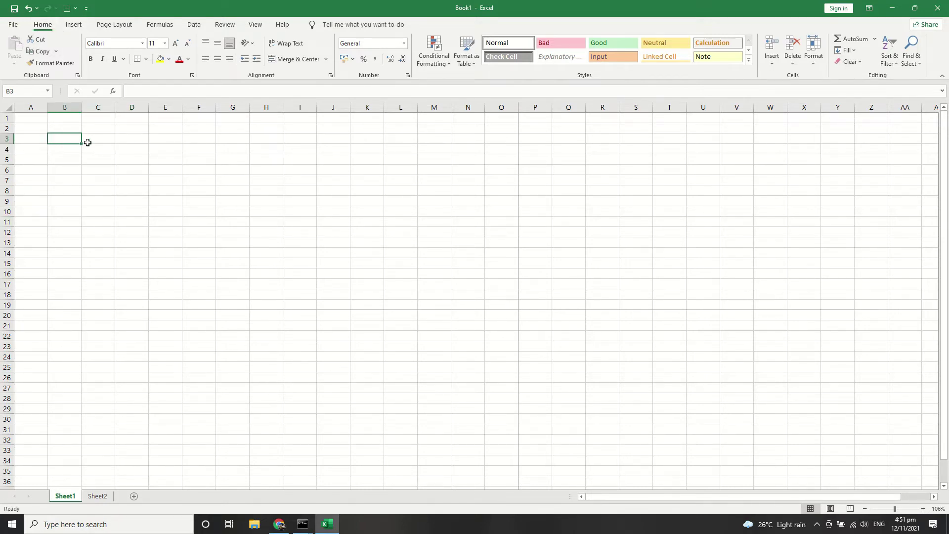
pyautogui.write('sample')
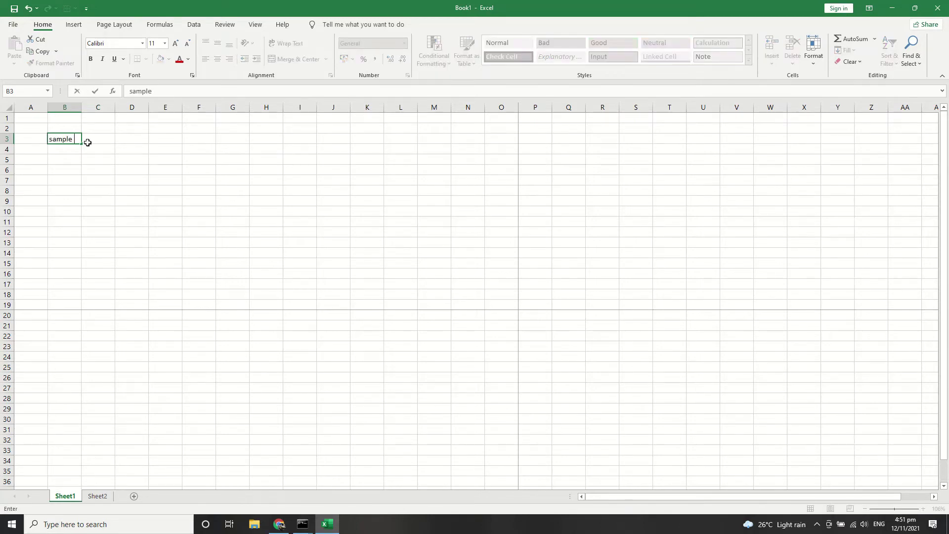
pyautogui.write('Texst')
pyautogui.write('t')
pyautogui.click(89, 143)
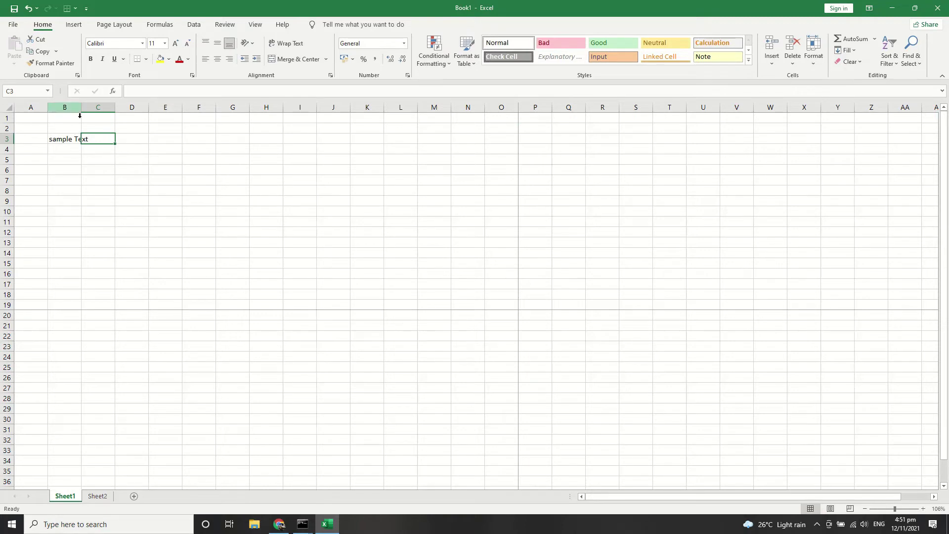
pyautogui.click(78, 159)
pyautogui.click(76, 142)
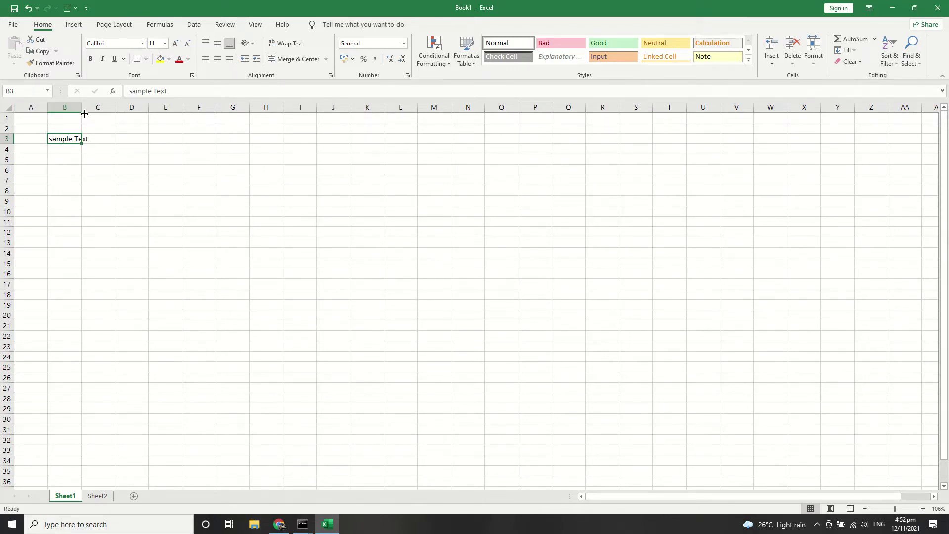
pyautogui.click(72, 170)
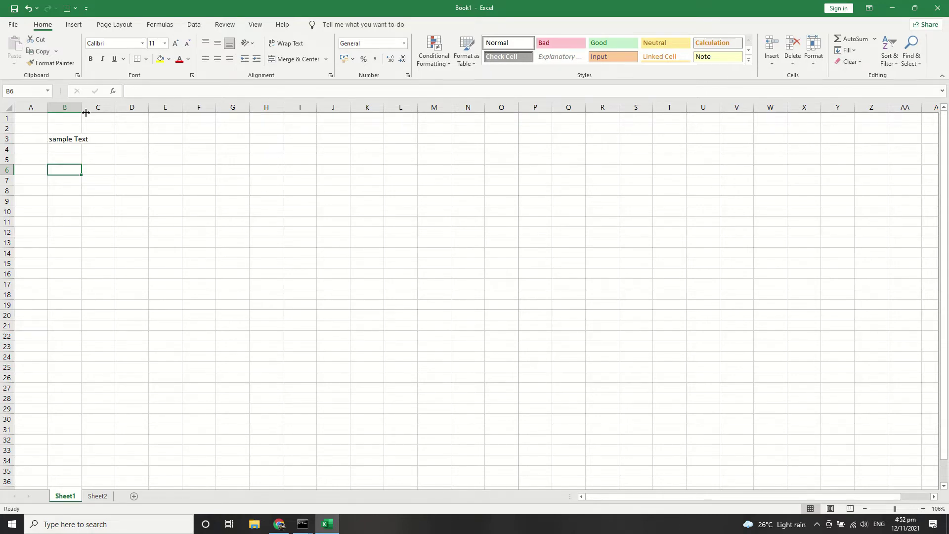
# Autofit column B to the B3 text, undoing and redoing the fit once
pyautogui.doubleClick(82, 112)
pyautogui.hotkey('ctrl', 'z')
pyautogui.doubleClick(82, 113)
# Cut 'sample Text' from B3 and paste it into B4 with Ctrl+X and Ctrl+V
pyautogui.click(79, 141)
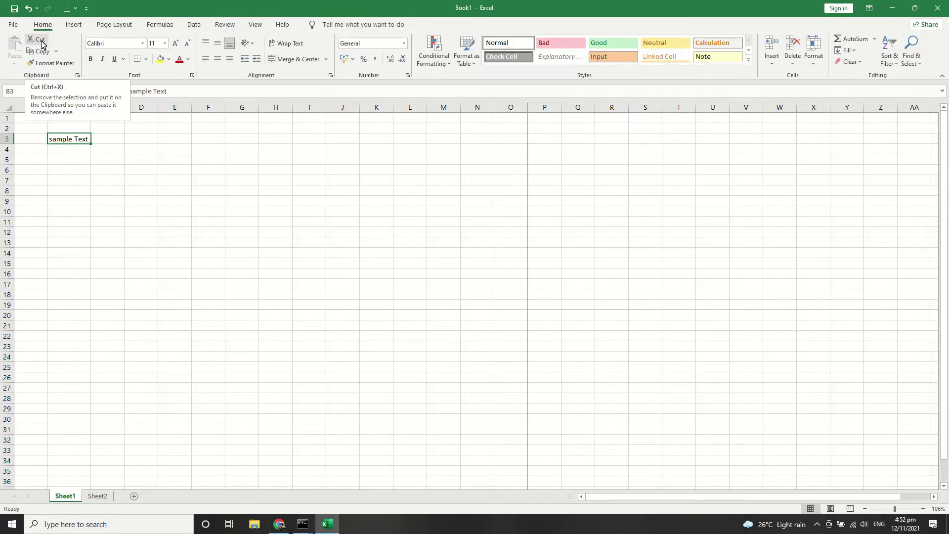
pyautogui.hotkey('ctrl', 'x')
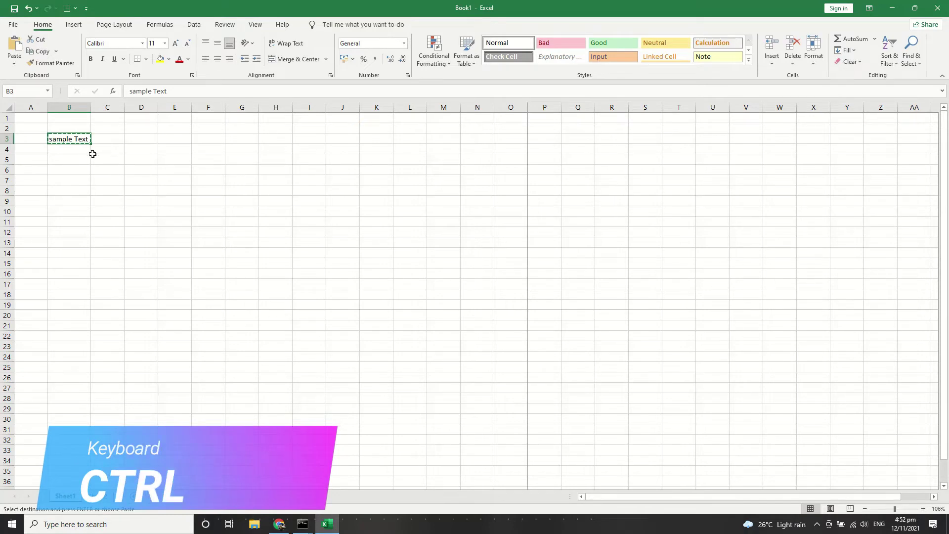
pyautogui.keyDown('ctrl'); pyautogui.scroll(5, 89, 156); pyautogui.keyUp('ctrl')
pyautogui.keyDown('ctrl'); pyautogui.scroll(2, 170, 194); pyautogui.keyUp('ctrl')
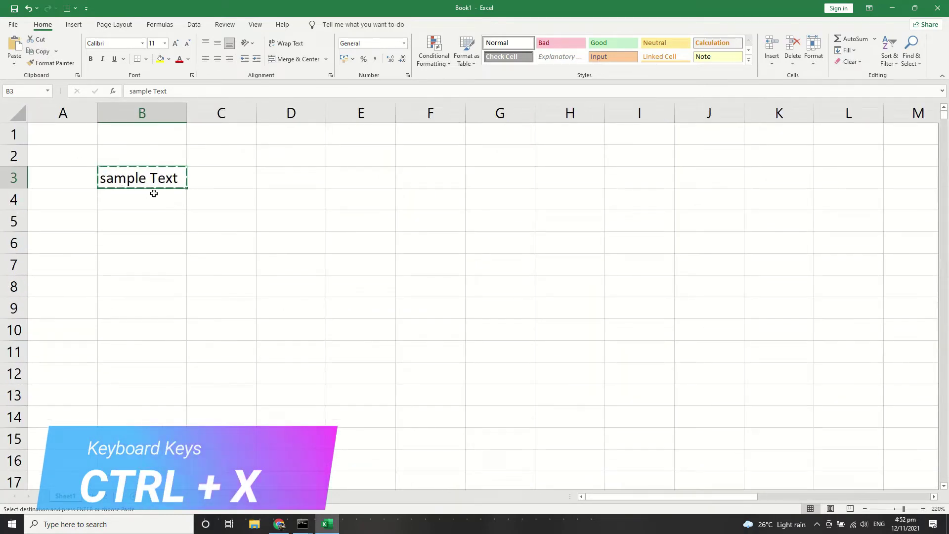
pyautogui.click(143, 205)
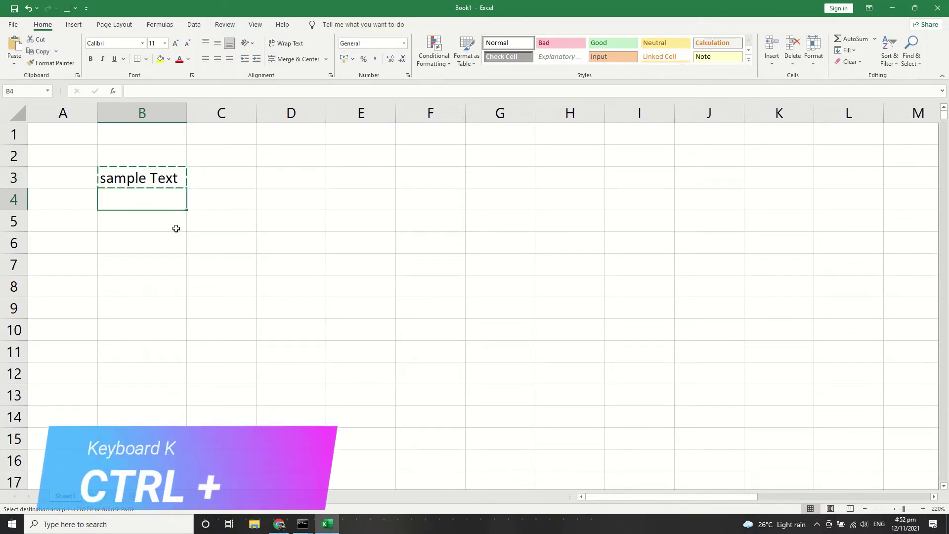
pyautogui.hotkey('ctrl', 'v')
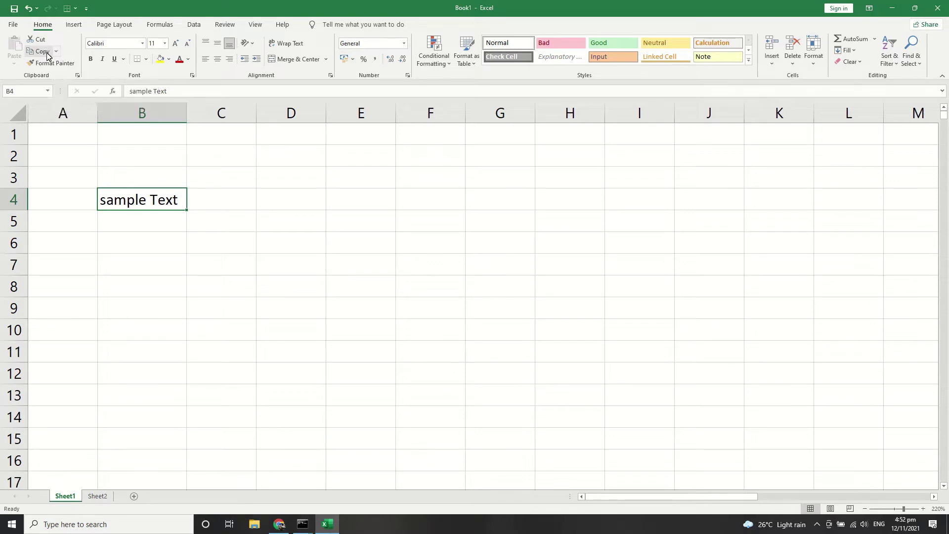
# Copy 'sample Text' from B4 into B5, then Format Painter B5's formatting onto B6
pyautogui.hotkey('ctrl', 'c')
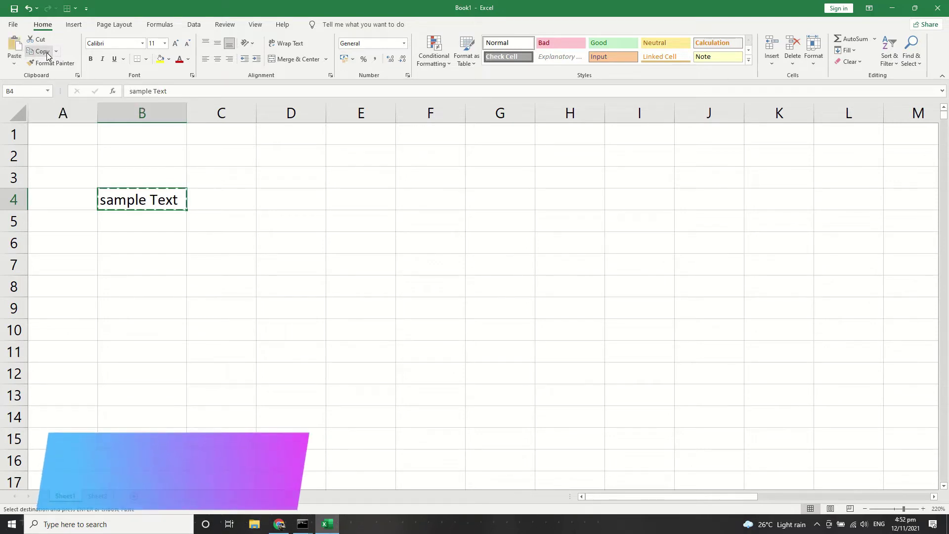
pyautogui.click(167, 227)
pyautogui.hotkey('ctrl', 'v')
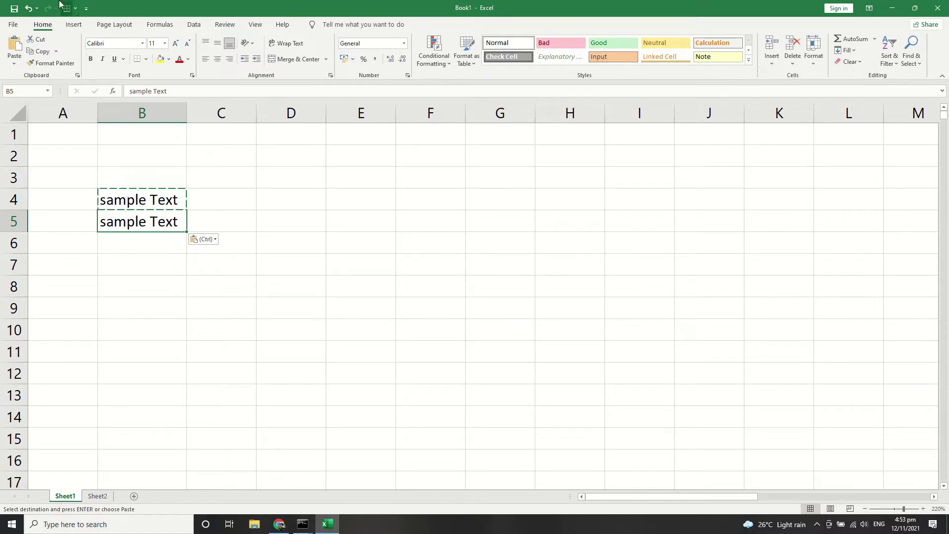
pyautogui.click(50, 63)
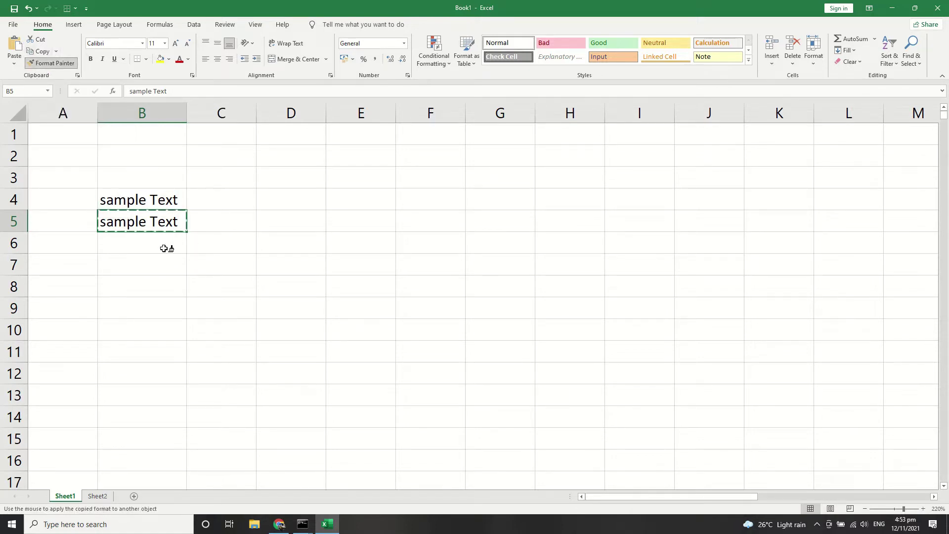
pyautogui.click(163, 248)
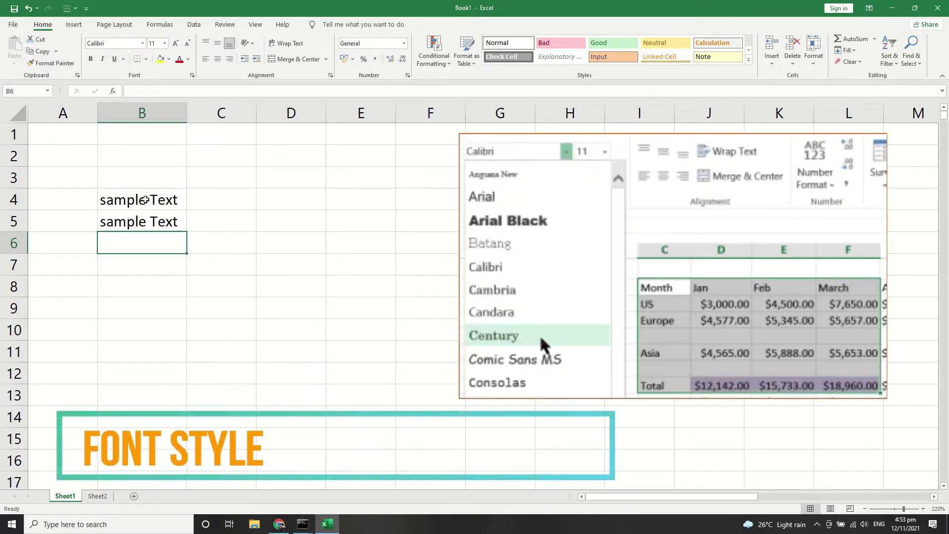
# Set the font of B4's 'sample Text' to Arial
pyautogui.click(136, 200)
pyautogui.click(143, 44)
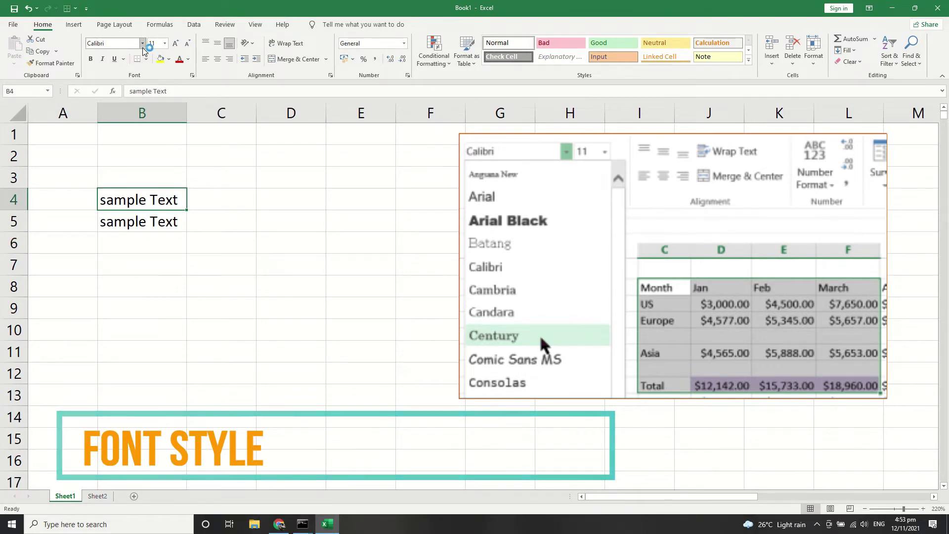
pyautogui.click(144, 47)
pyautogui.click(143, 47)
pyautogui.click(143, 47)
pyautogui.click(143, 47)
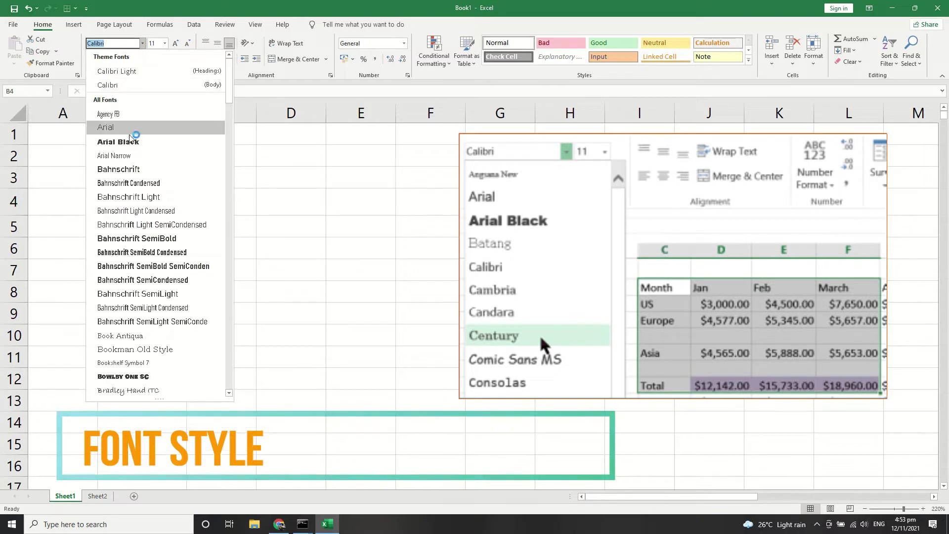
pyautogui.click(105, 127)
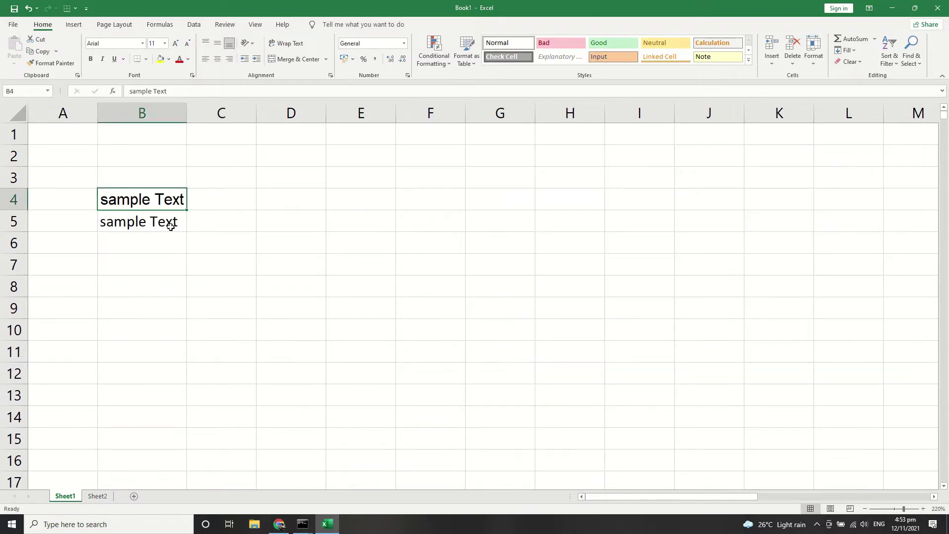
# Give B5 the Bowlby One SC font and autofit column B to the wider text
pyautogui.click(170, 226)
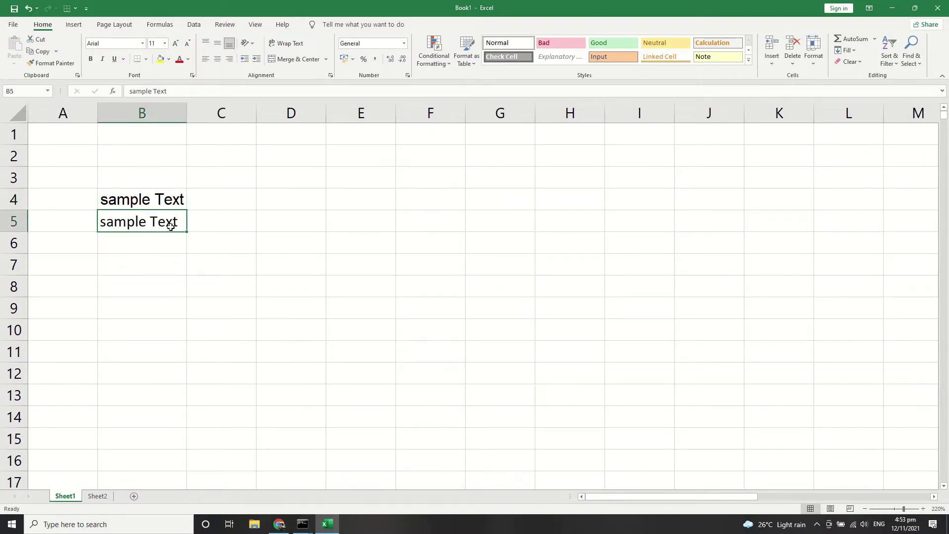
pyautogui.click(143, 44)
pyautogui.scroll(-2, 157, 160)
pyautogui.click(126, 291)
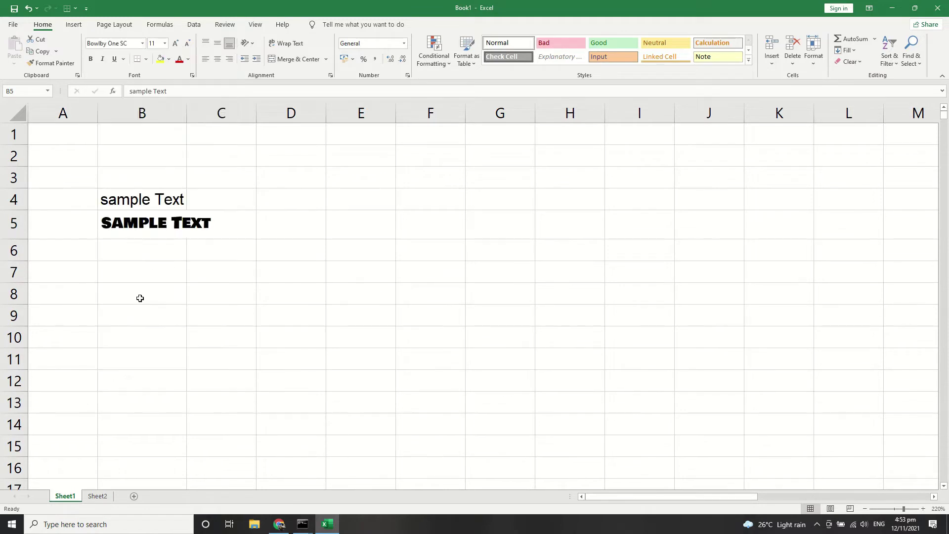
pyautogui.doubleClick(191, 116)
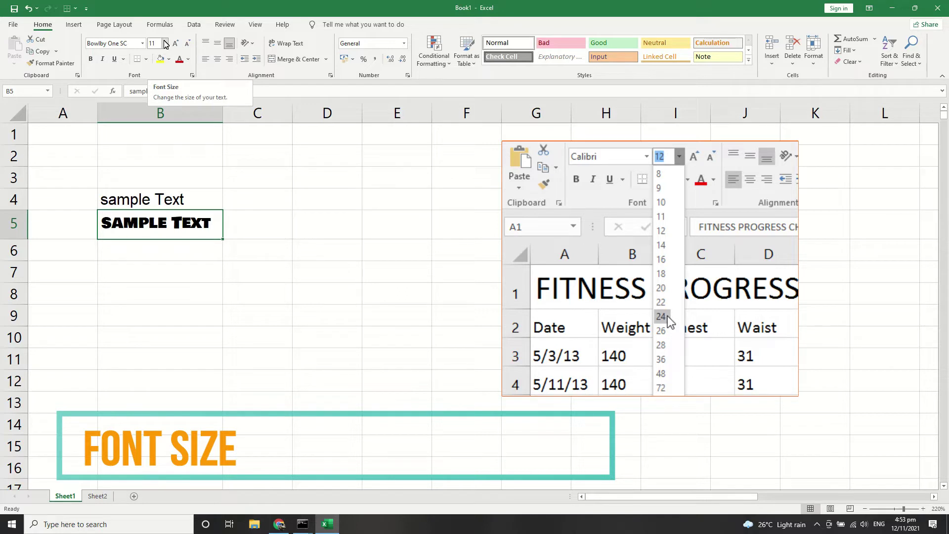
# Try size 24 on B5 and undo it, then set B4's text to 14 point
pyautogui.click(166, 44)
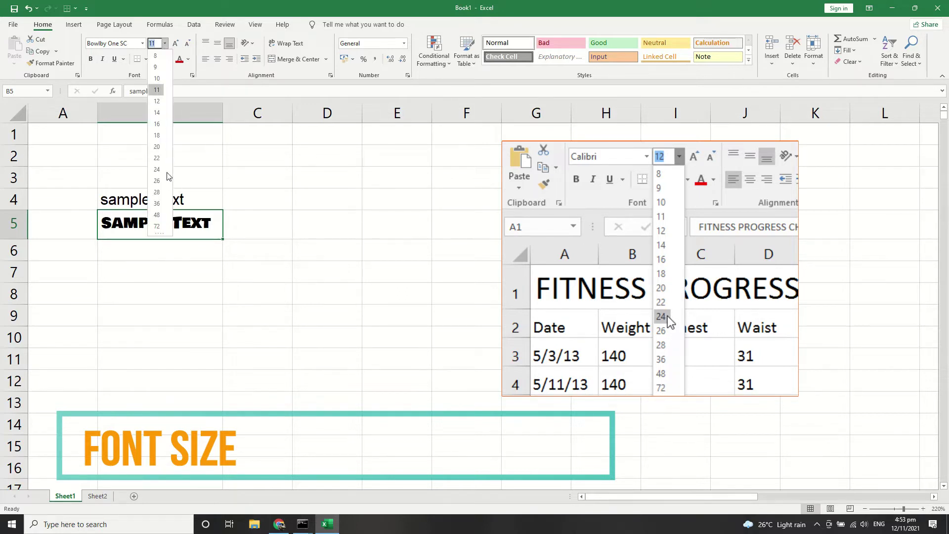
pyautogui.click(168, 173)
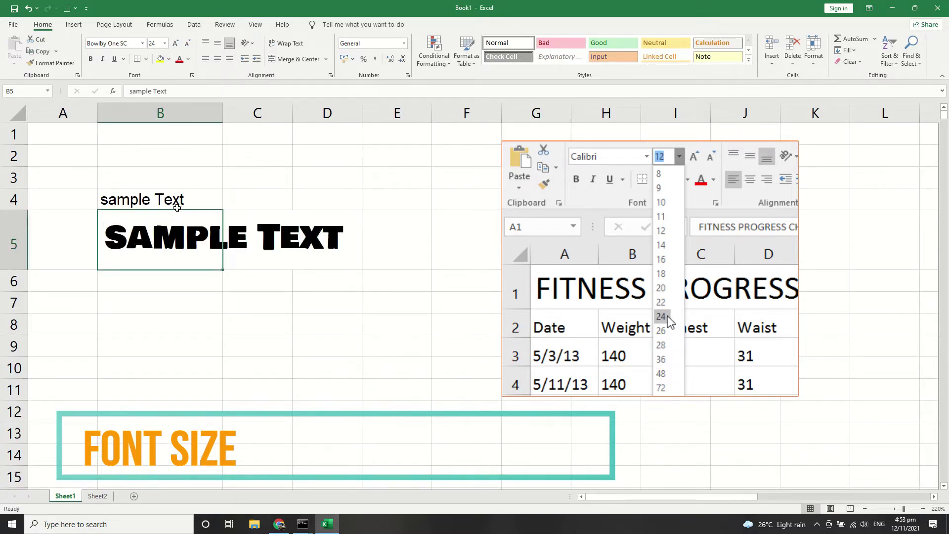
pyautogui.hotkey('ctrl', 'z')
pyautogui.click(173, 197)
pyautogui.click(164, 43)
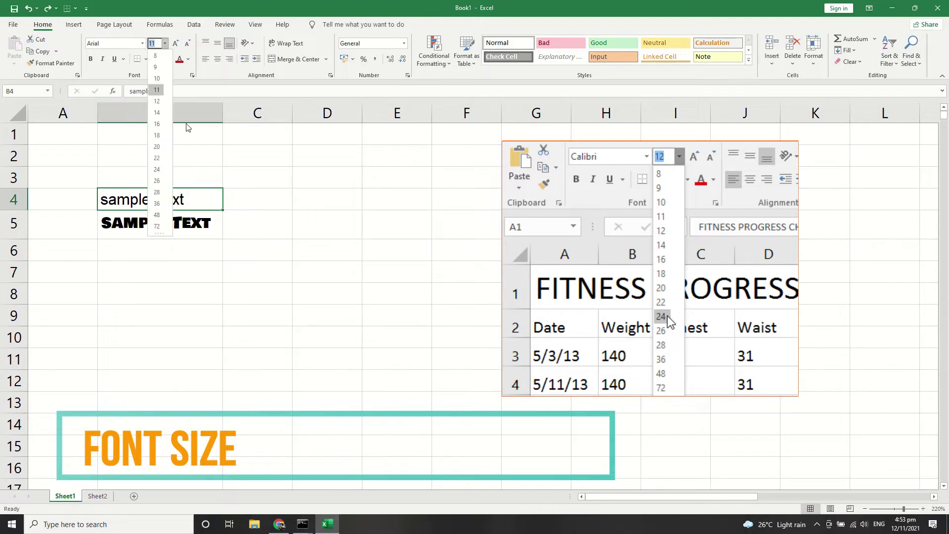
pyautogui.click(157, 112)
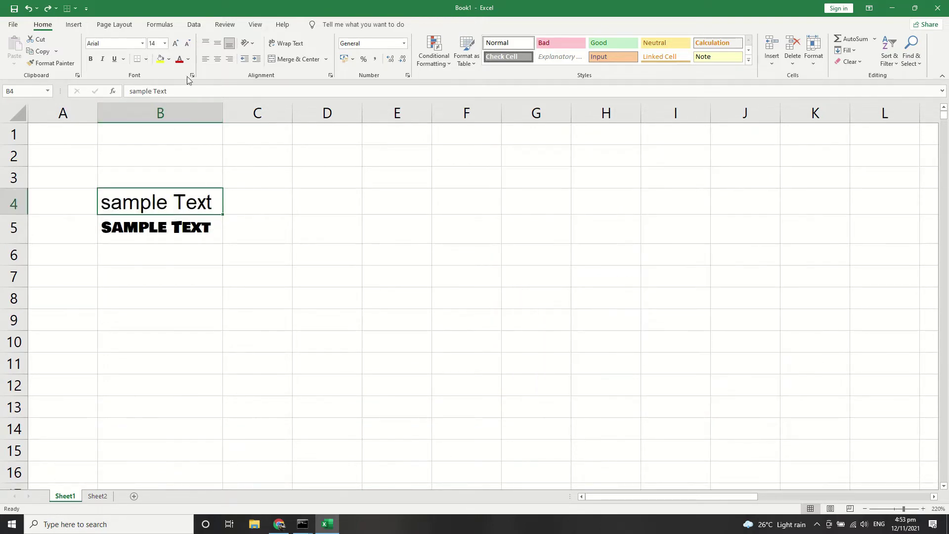
# Step B4's text up to 24 point with Increase Font Size, then back down to 14
pyautogui.click(176, 44)
pyautogui.click(177, 44)
pyautogui.click(177, 44)
pyautogui.click(177, 45)
pyautogui.click(177, 44)
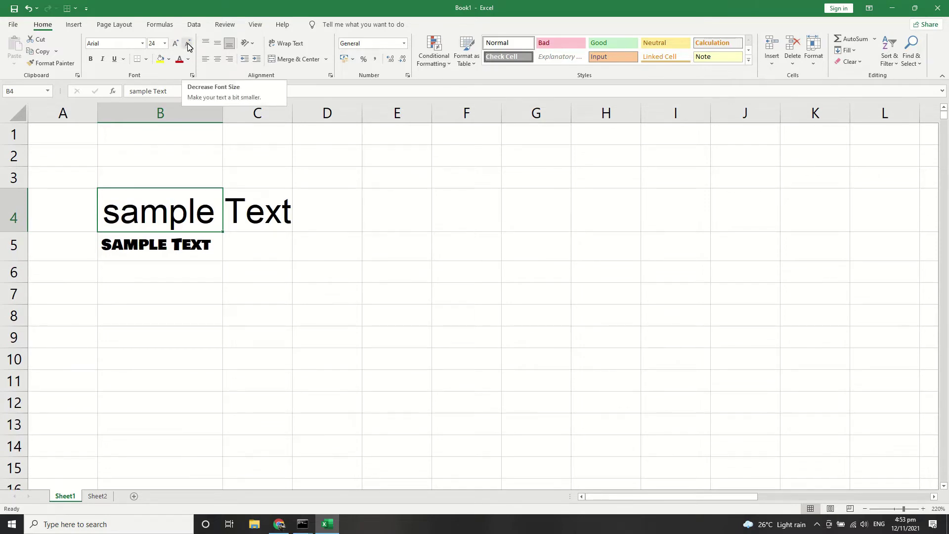
pyautogui.click(189, 44)
pyautogui.click(189, 45)
pyautogui.click(190, 44)
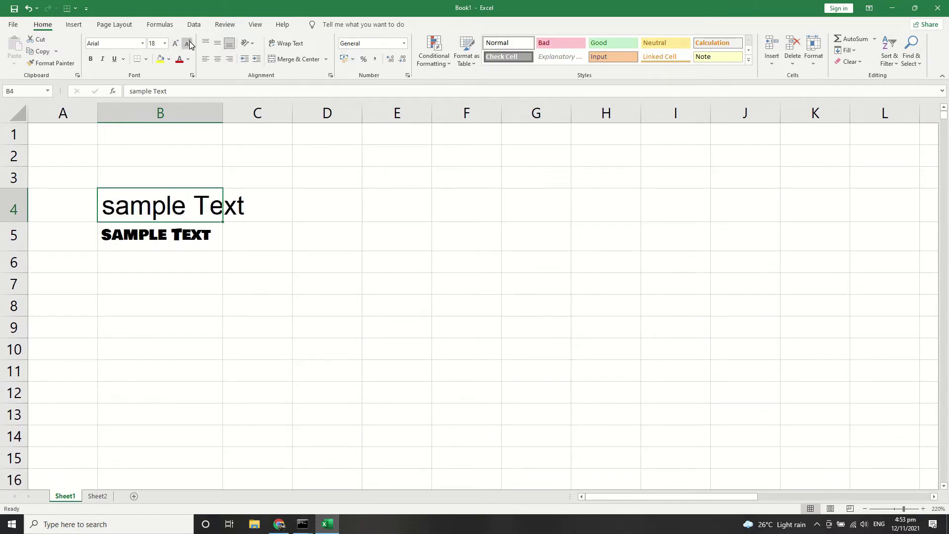
pyautogui.click(190, 45)
pyautogui.click(190, 45)
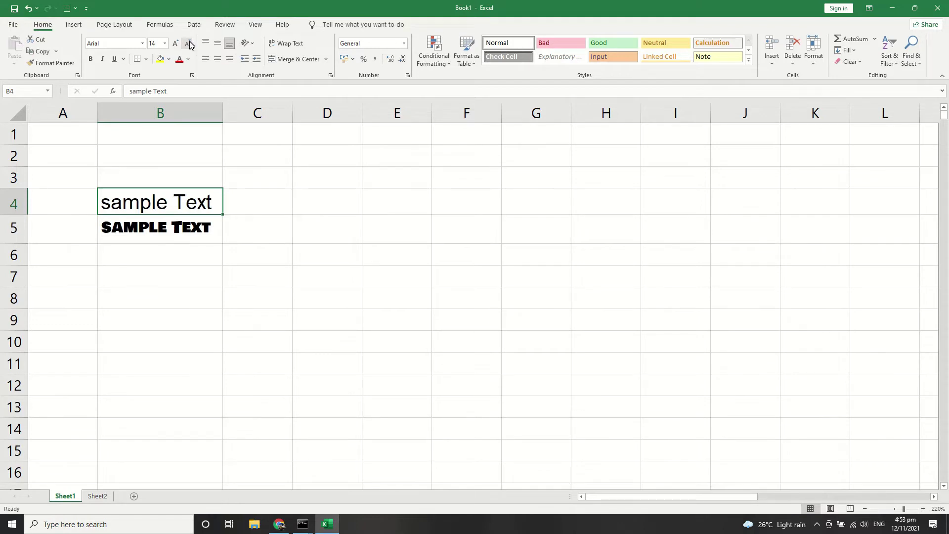
# Make B4's 'sample Text' bold, italic and underlined
pyautogui.click(92, 60)
pyautogui.click(103, 59)
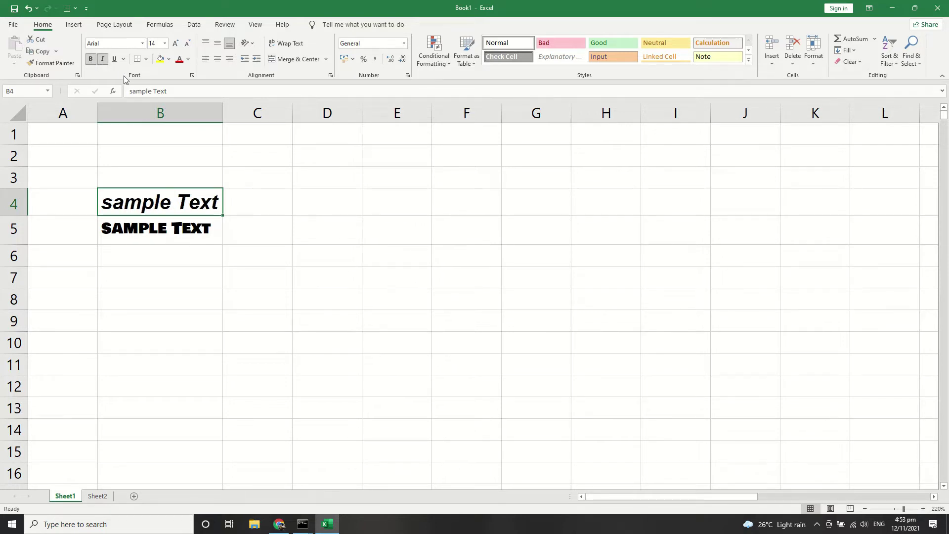
pyautogui.click(114, 59)
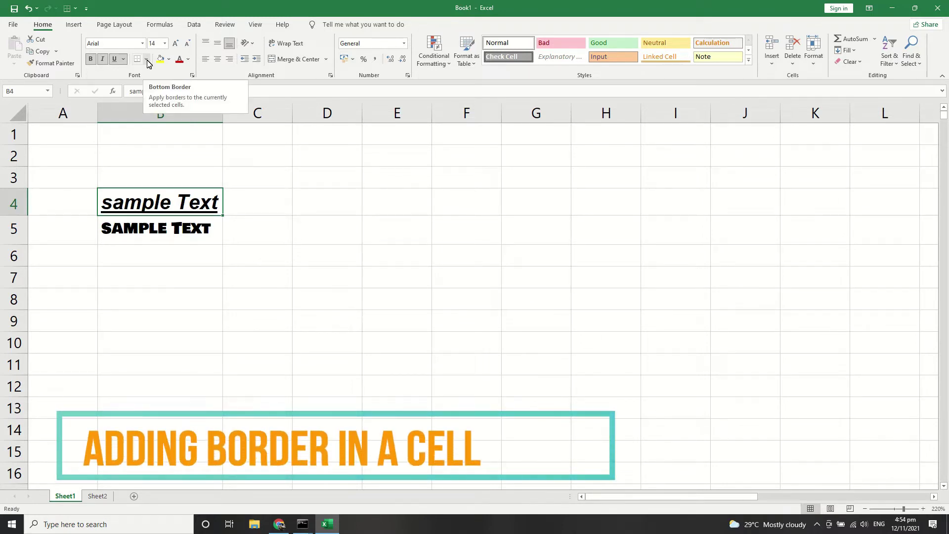
# Give cell B4 a bottom border and check it from neighbouring cells
pyautogui.click(147, 59)
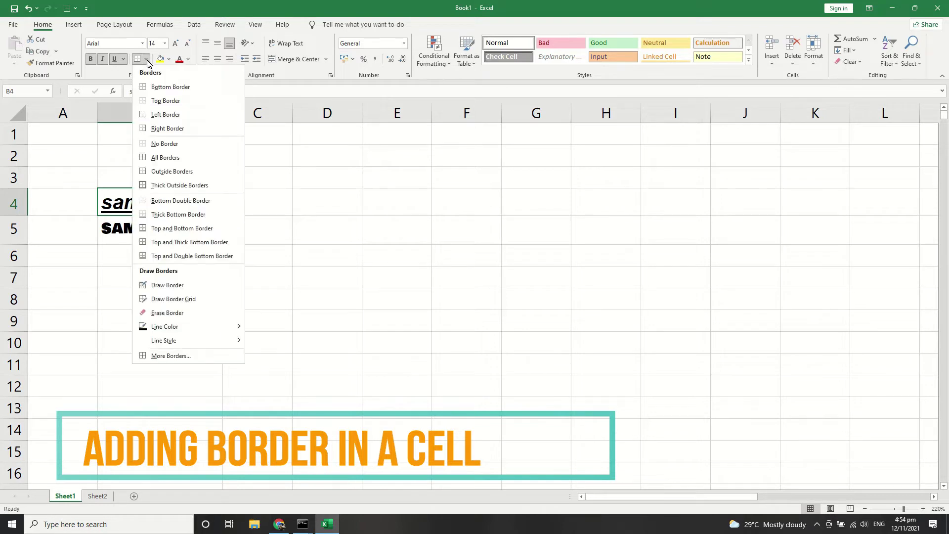
pyautogui.click(147, 60)
pyautogui.click(146, 60)
pyautogui.click(163, 88)
pyautogui.click(193, 231)
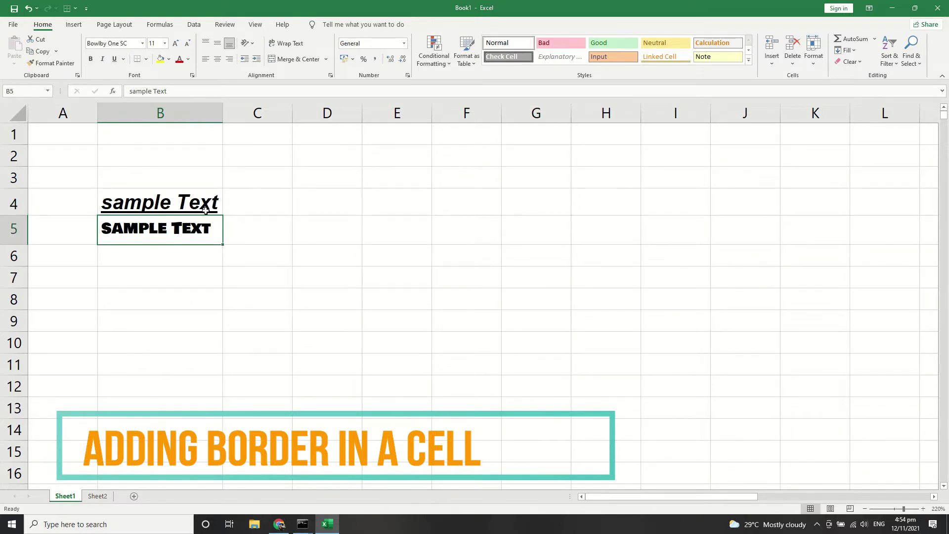
pyautogui.scroll(2, 217, 220)
pyautogui.click(229, 216)
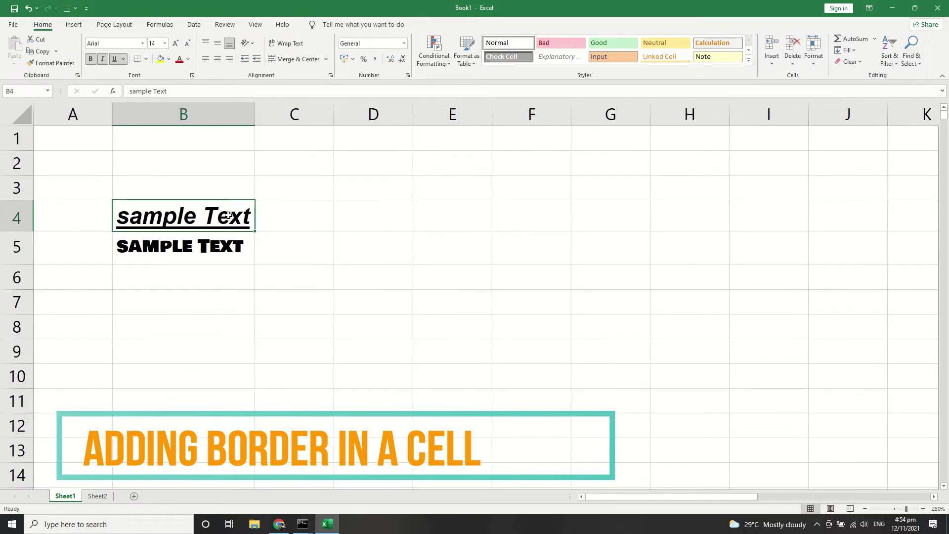
pyautogui.click(216, 261)
pyautogui.click(231, 210)
# Apply All Borders to cell B4
pyautogui.click(147, 58)
pyautogui.click(177, 156)
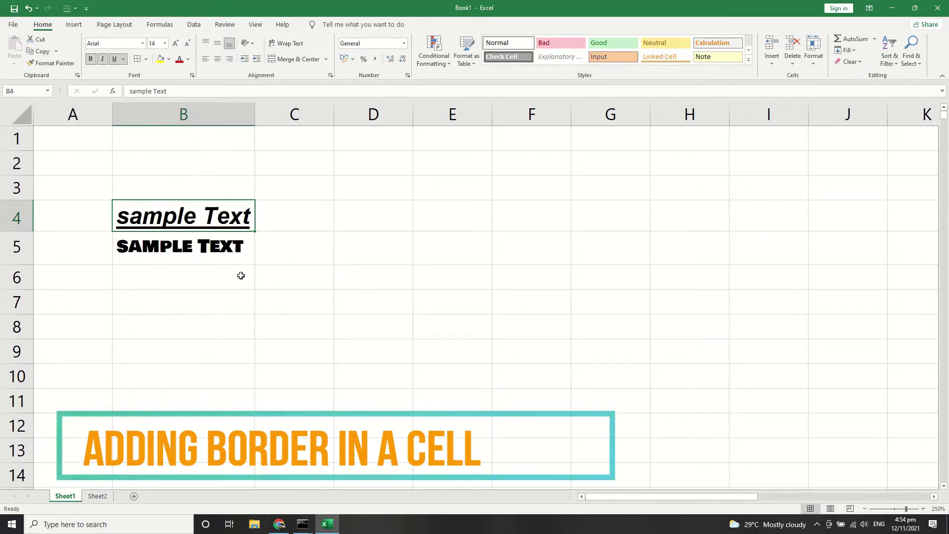
pyautogui.click(262, 276)
pyautogui.click(223, 227)
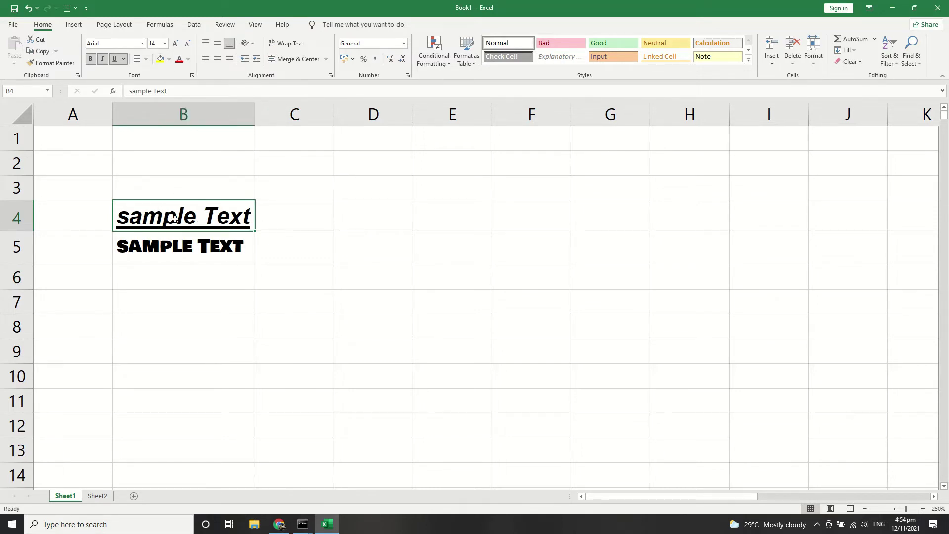
pyautogui.click(168, 58)
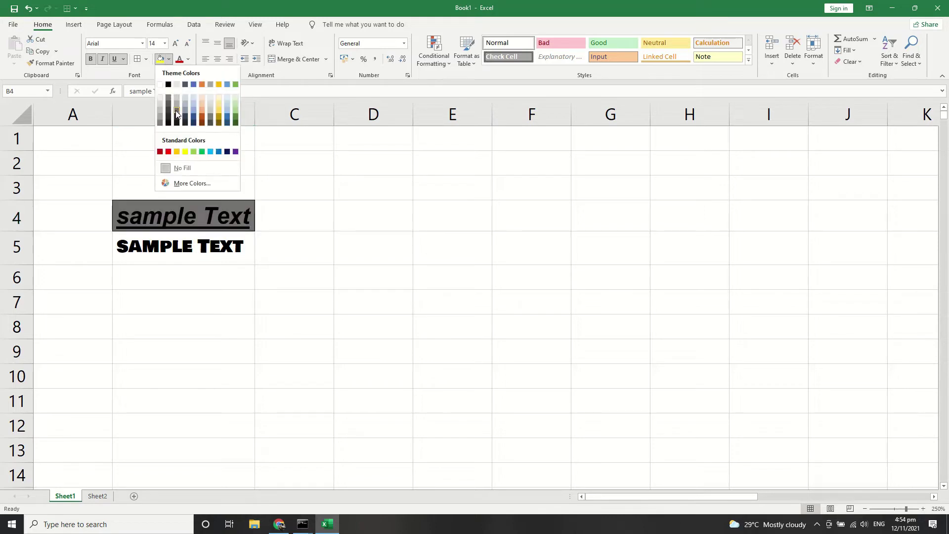
# Fill cell B4 with light gold
pyautogui.click(218, 105)
pyautogui.click(290, 224)
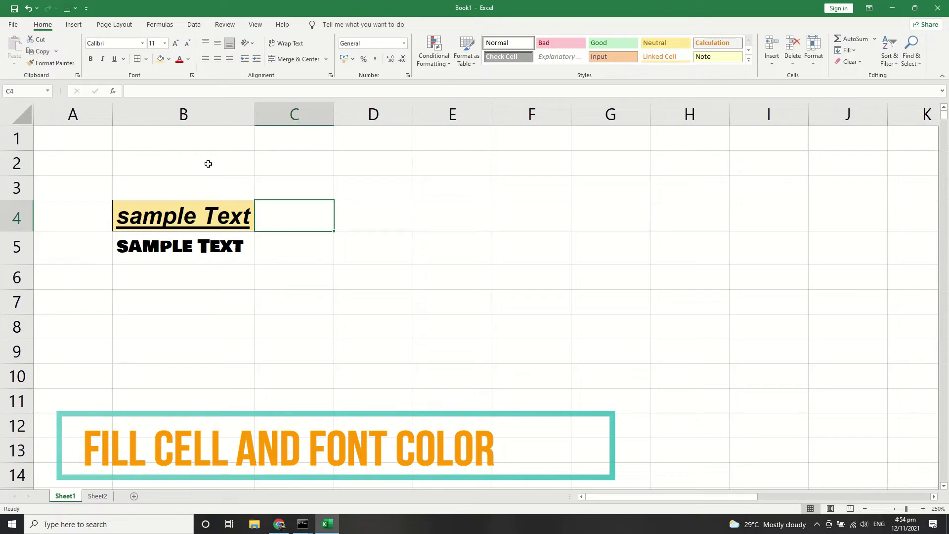
pyautogui.click(206, 220)
# Colour B4's sample Text blue
pyautogui.click(189, 59)
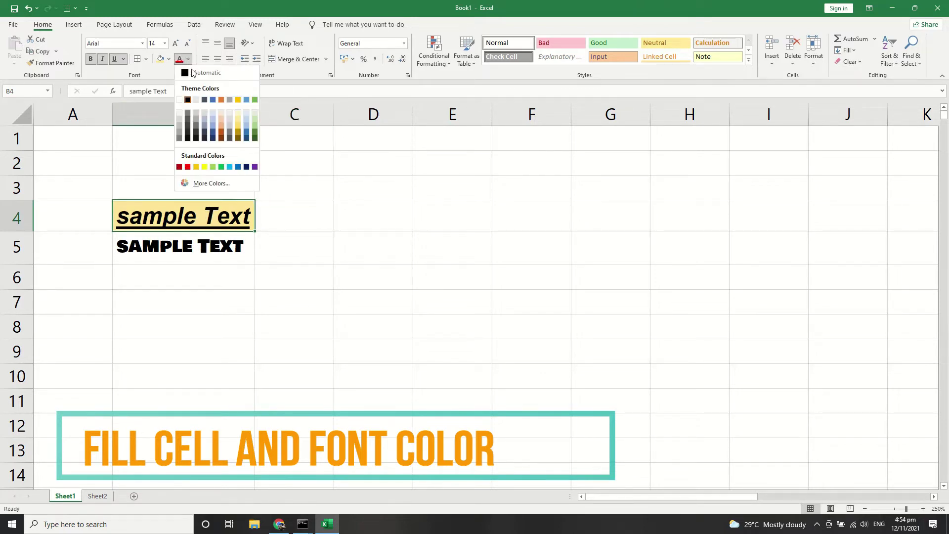
pyautogui.click(247, 100)
pyautogui.click(192, 251)
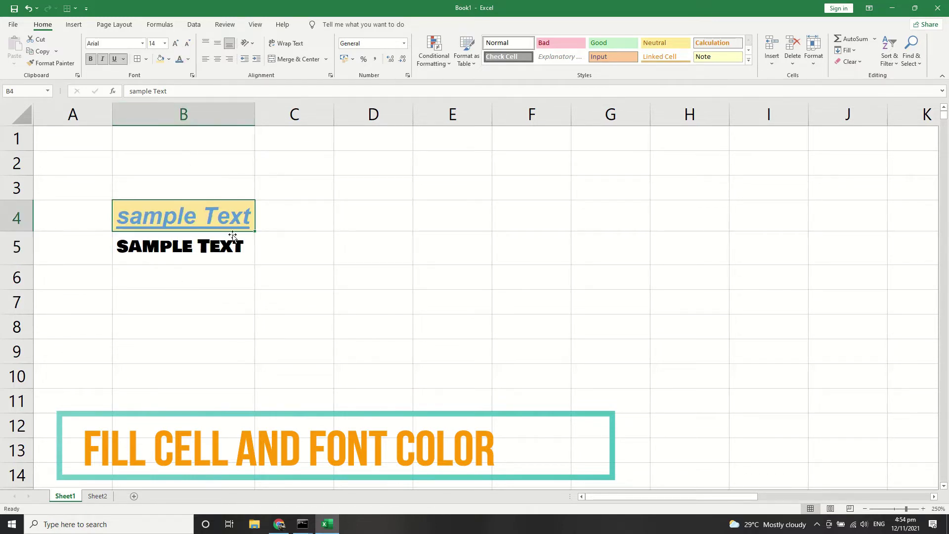
pyautogui.click(232, 226)
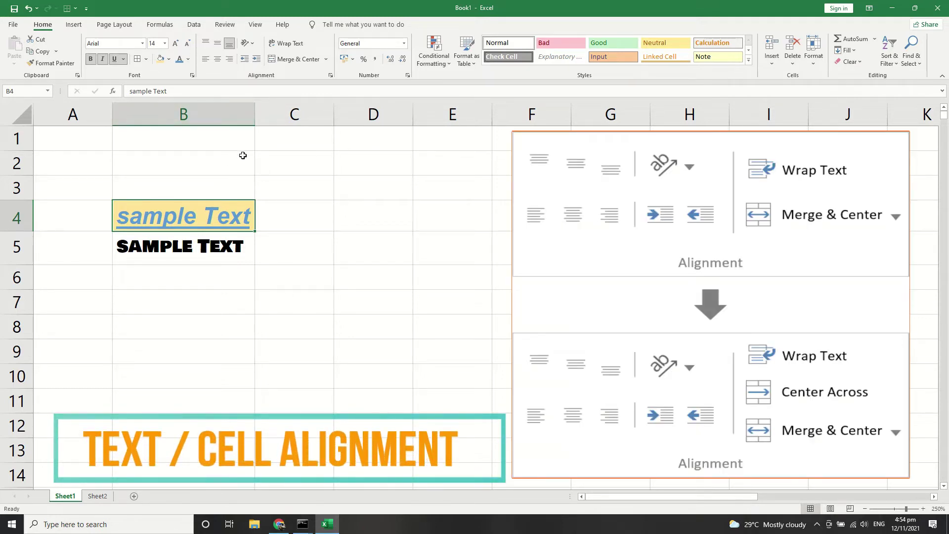
# Widen column B, make row 4 48 points tall, and centre B4's text horizontally and vertically
pyautogui.moveTo(255, 114); pyautogui.dragTo(331, 114)
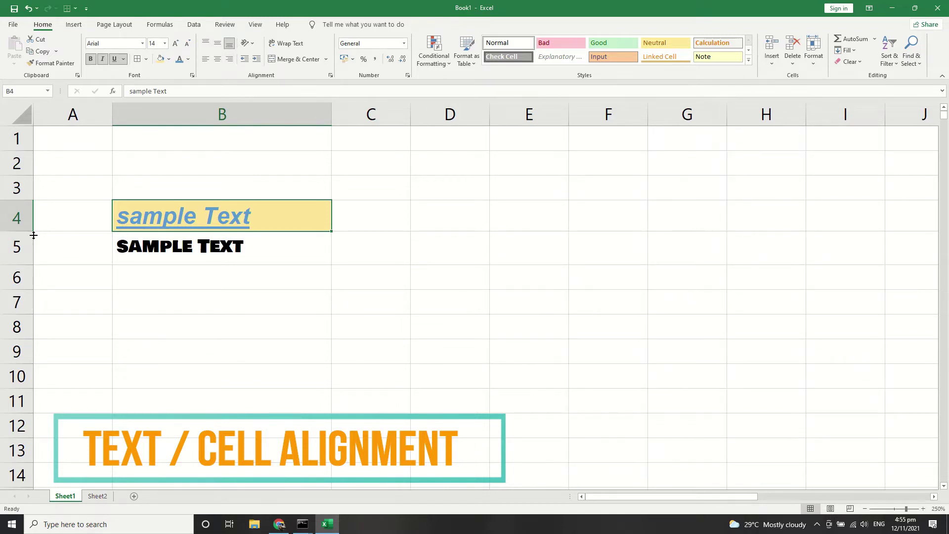
pyautogui.moveTo(33, 235); pyautogui.dragTo(48, 282)
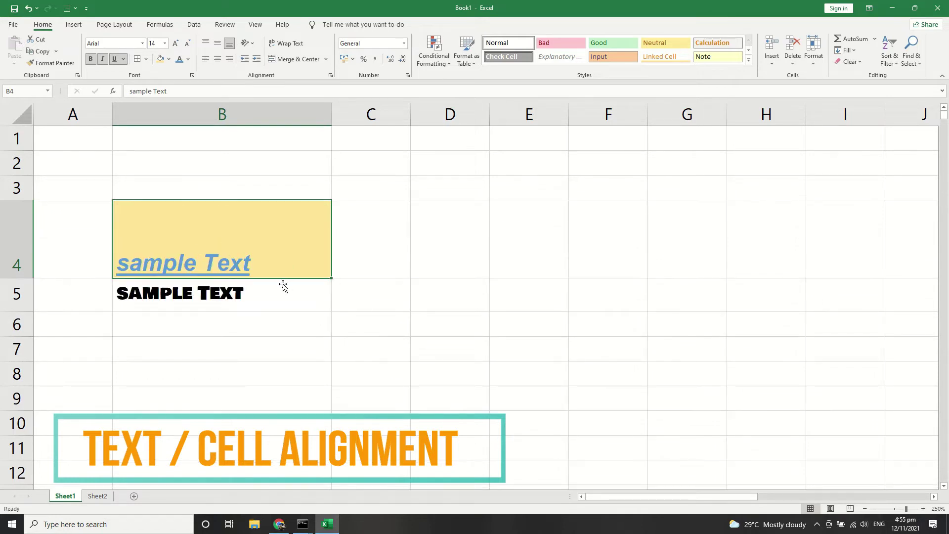
pyautogui.click(217, 43)
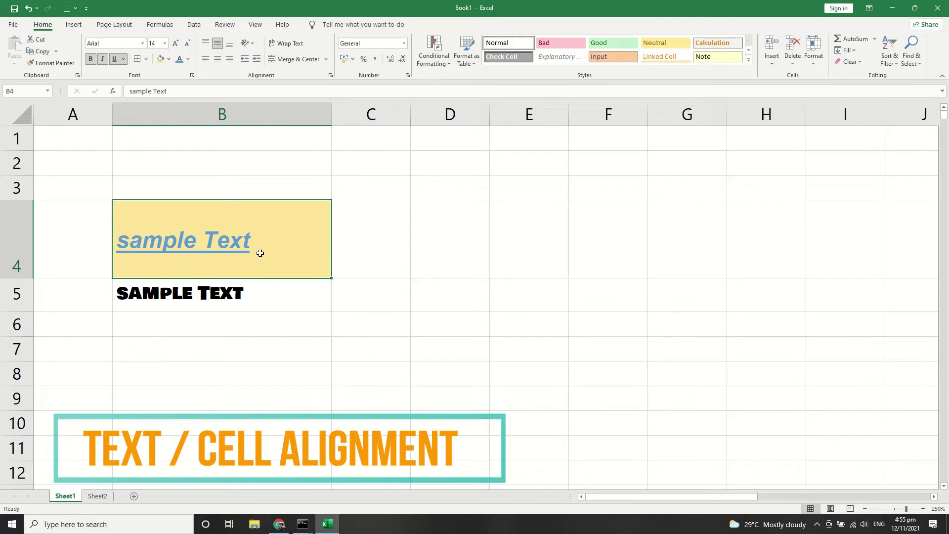
pyautogui.click(205, 43)
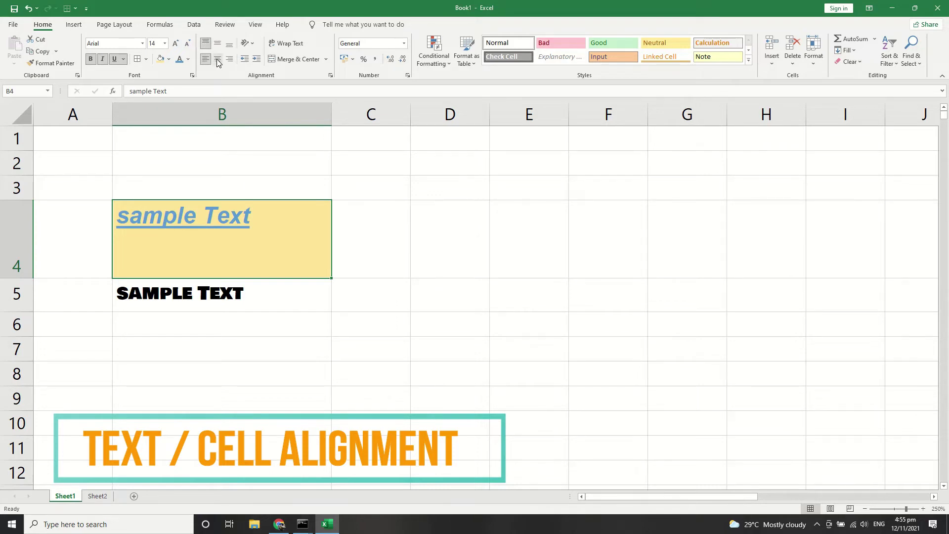
pyautogui.click(217, 60)
pyautogui.click(230, 60)
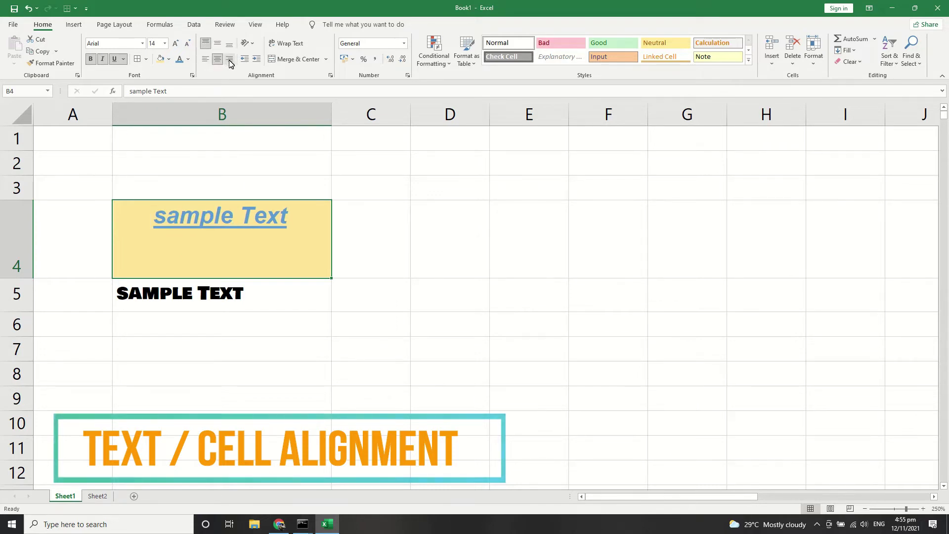
pyautogui.click(230, 62)
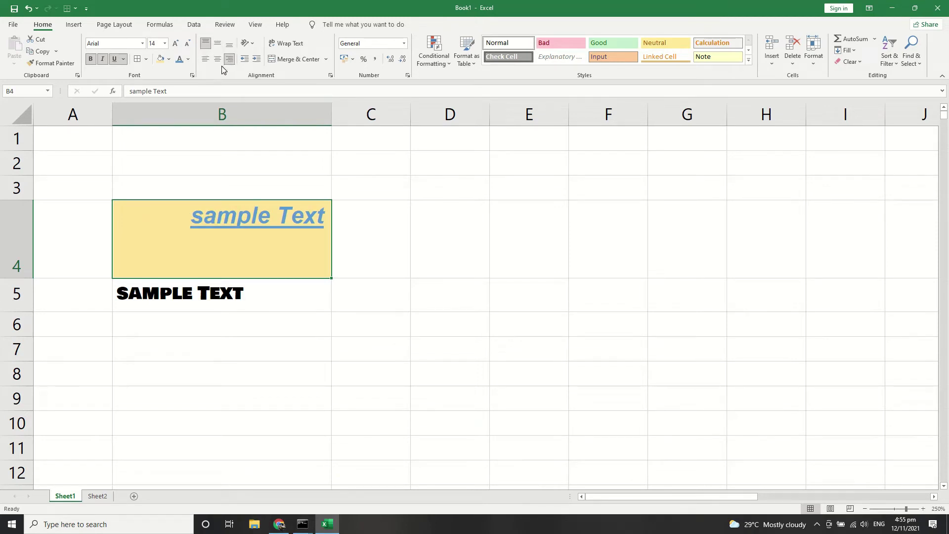
pyautogui.click(217, 59)
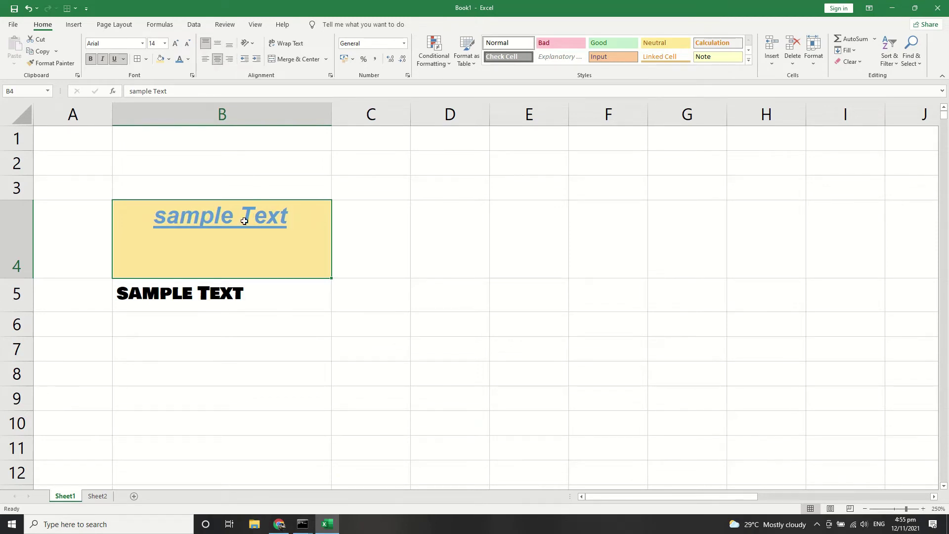
pyautogui.click(216, 47)
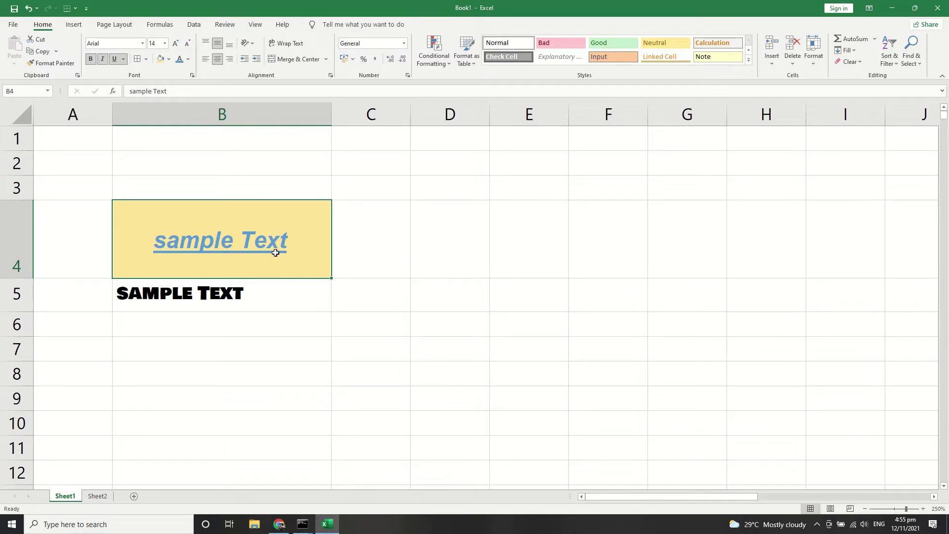
# Enter Monday in B4 and copy it across C4 through F4
pyautogui.write('Monday')
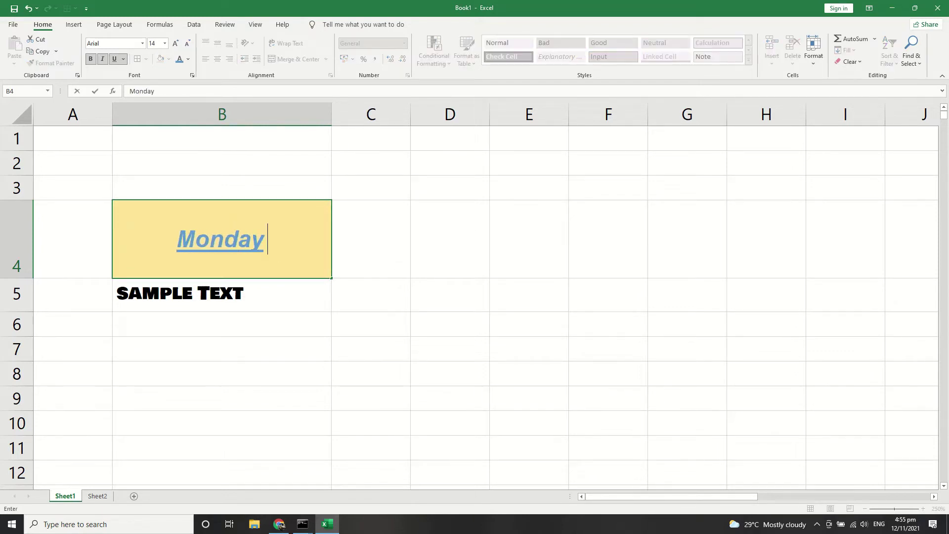
pyautogui.press('Tab')
pyautogui.click(276, 253)
pyautogui.hotkey('ctrl', 'c')
pyautogui.press('Tab')
pyautogui.hotkey('ctrl', 'v')
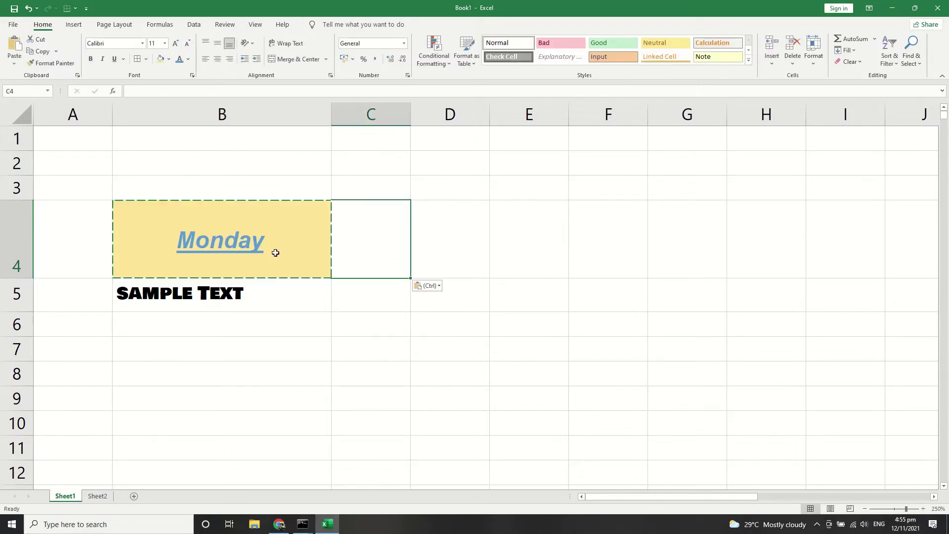
pyautogui.press('Tab')
pyautogui.hotkey('ctrl', 'v')
pyautogui.press('ctrl')
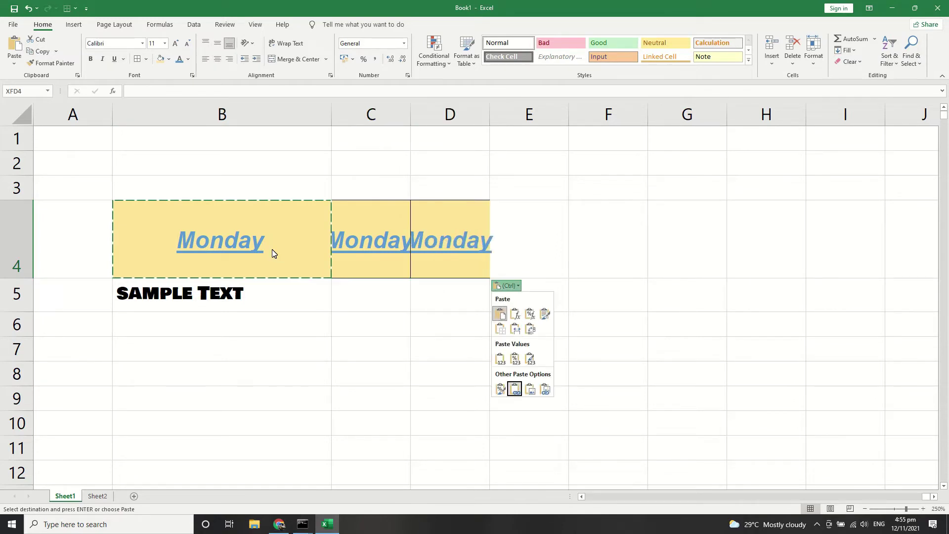
pyautogui.press('Escape')
pyautogui.click(522, 240)
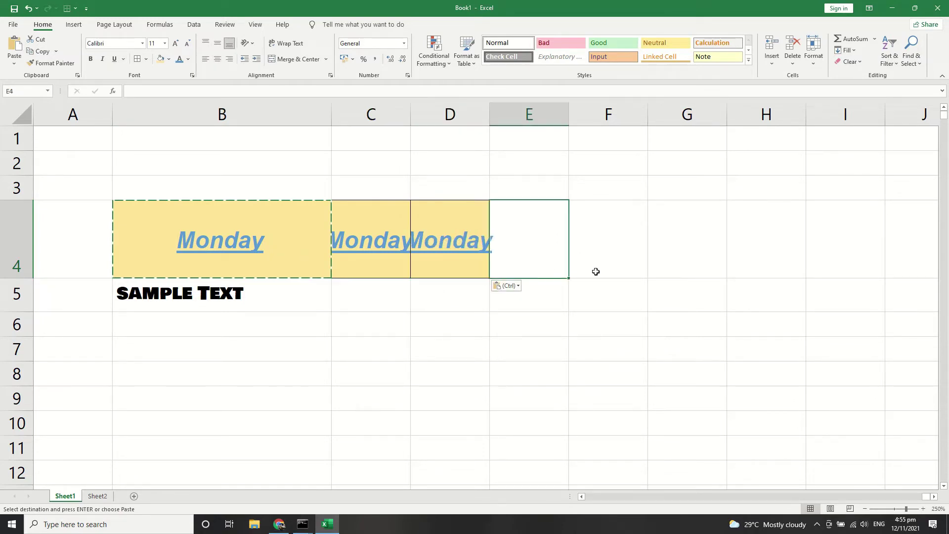
pyautogui.hotkey('ctrl', 'v')
pyautogui.click(629, 240)
pyautogui.hotkey('ctrl', 'v')
# Change C4 to Tuesday and enter Wednesday, Thursday and Friday in D4:F4
pyautogui.click(391, 258)
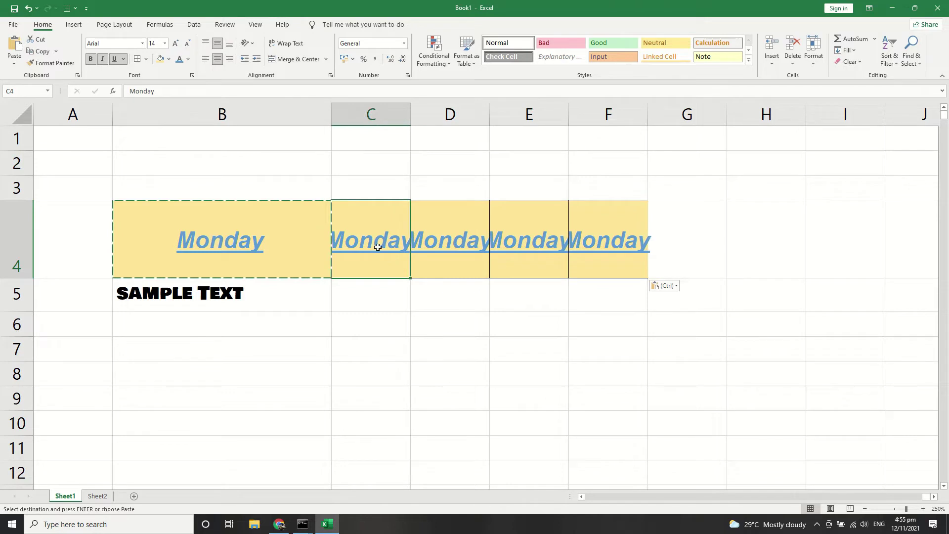
pyautogui.doubleClick(378, 247)
pyautogui.moveTo(387, 242); pyautogui.dragTo(266, 241)
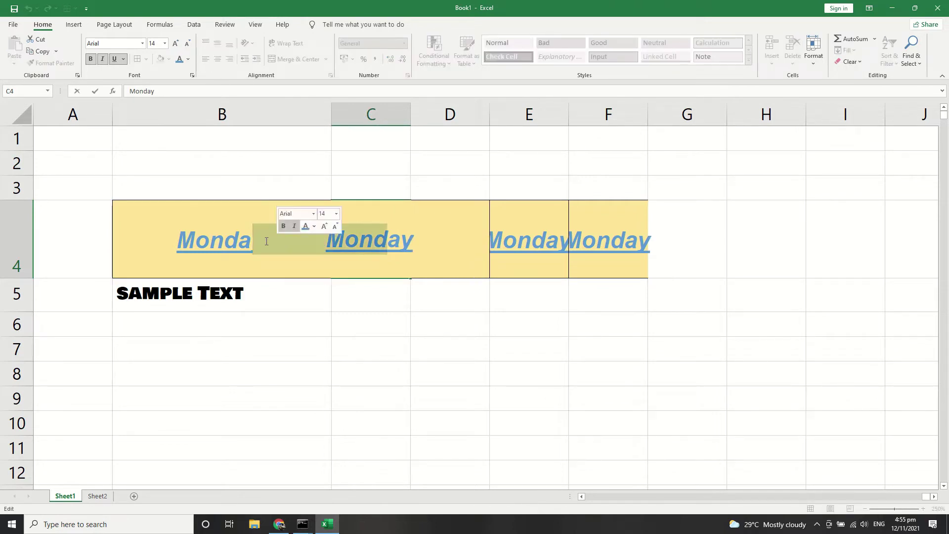
pyautogui.write('Tuesday')
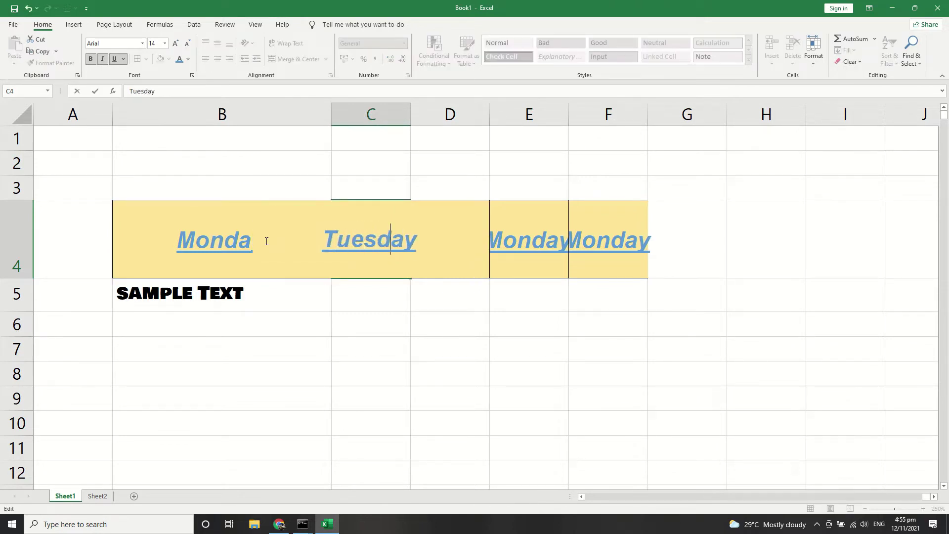
pyautogui.press('Tab')
pyautogui.write('Wednes')
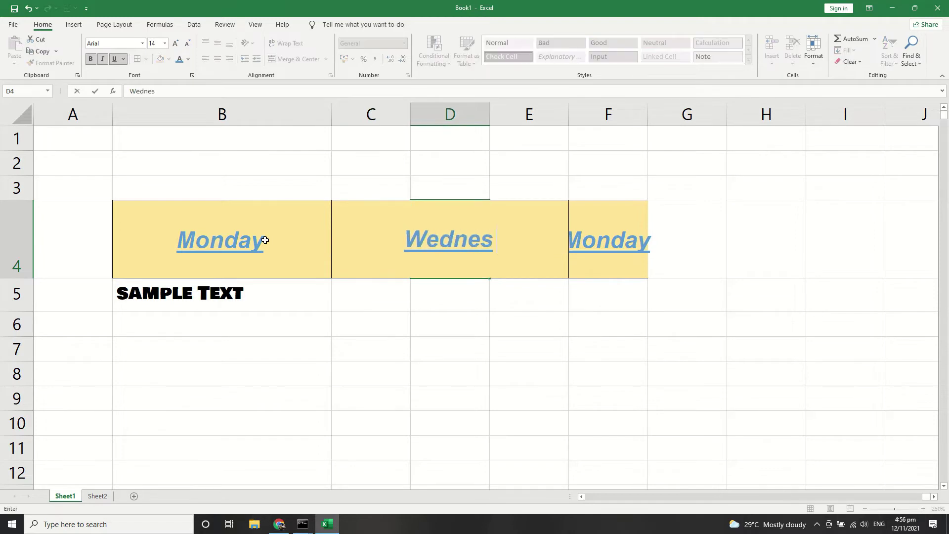
pyautogui.write('day')
pyautogui.press('Tab')
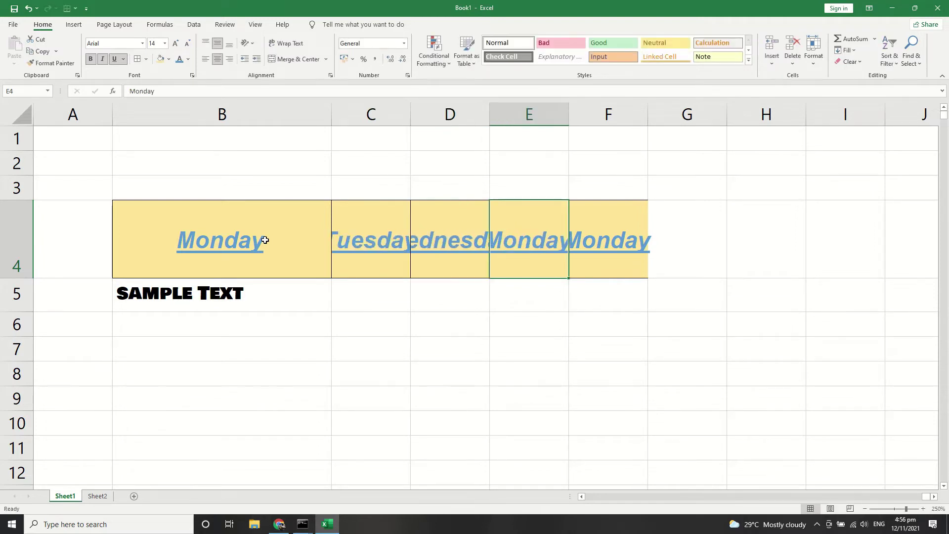
pyautogui.write('Thursday')
pyautogui.press('Tab')
pyautogui.write('F')
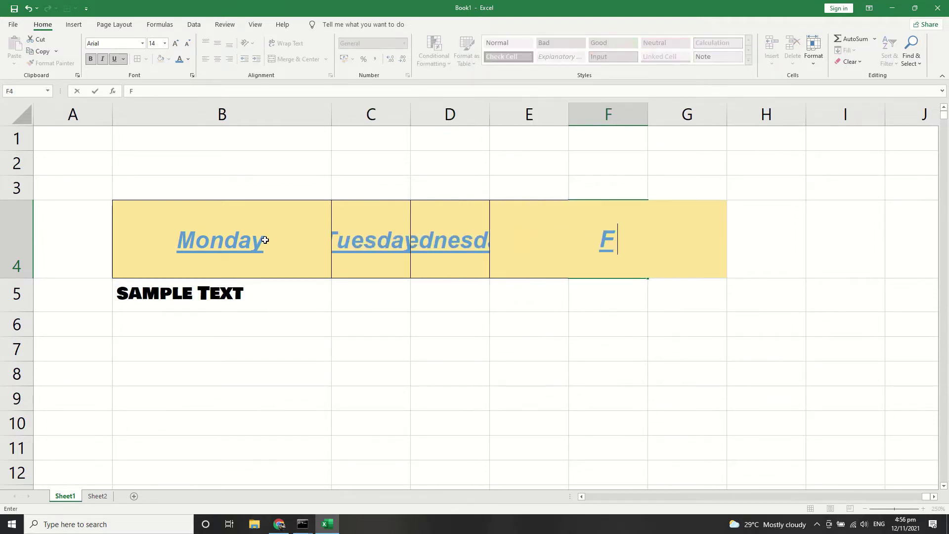
pyautogui.write('riday')
pyautogui.press('Return')
pyautogui.press('Up')
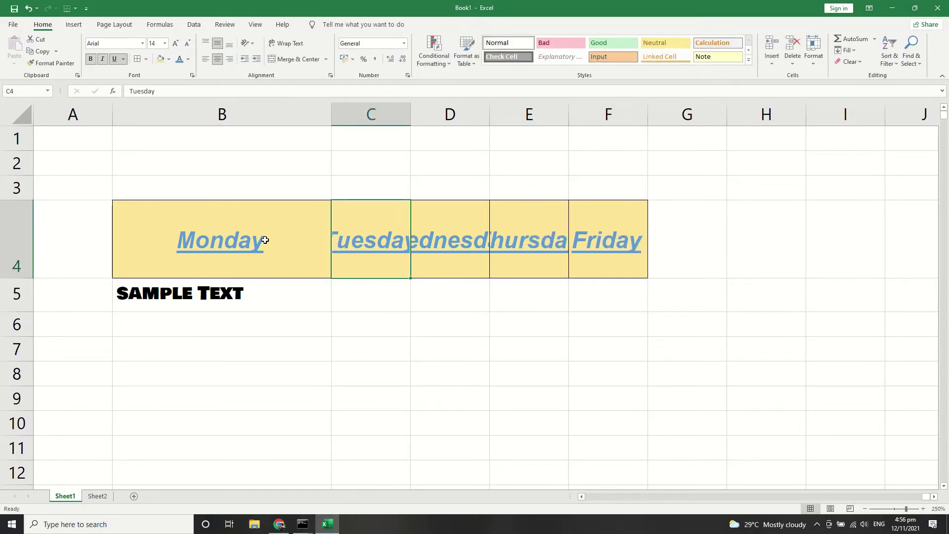
# Angle the Monday–Friday headers in B4:F4 counterclockwise
pyautogui.moveTo(624, 247); pyautogui.dragTo(311, 260)
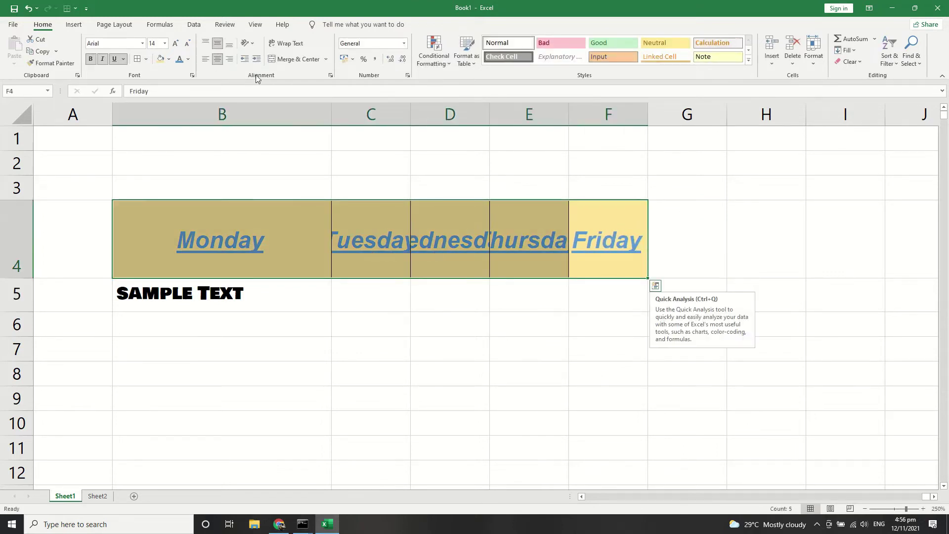
pyautogui.click(250, 46)
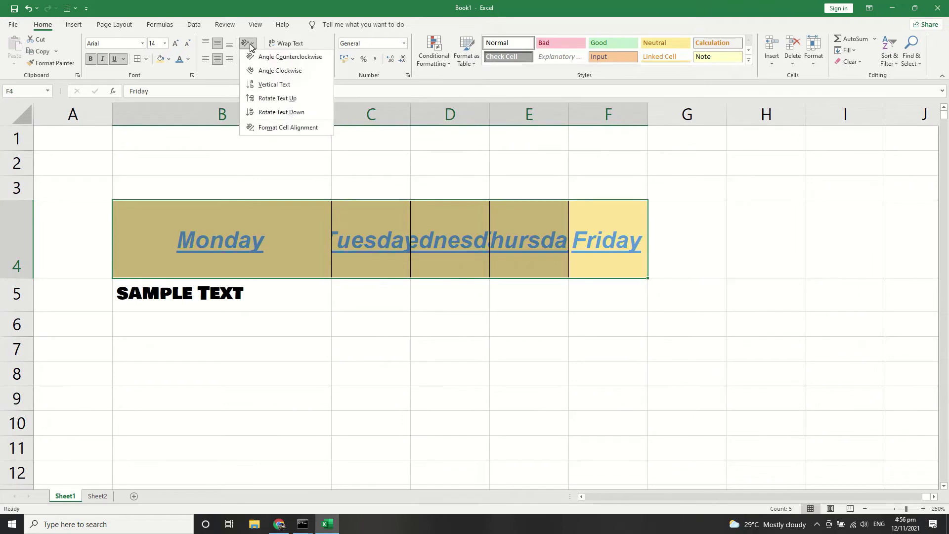
pyautogui.click(280, 57)
pyautogui.click(544, 310)
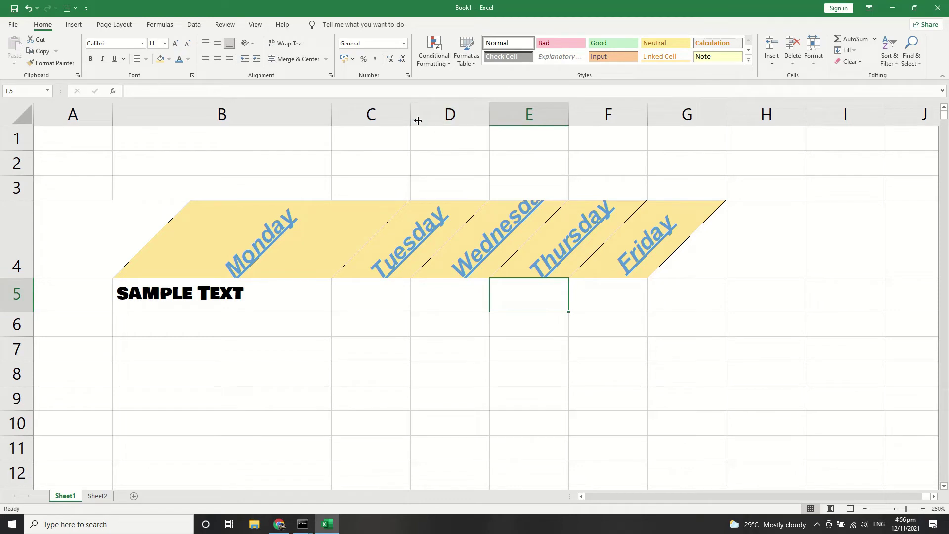
# Narrow columns B to F and make row 4 taller so the slanted labels fit
pyautogui.moveTo(410, 114); pyautogui.dragTo(389, 115)
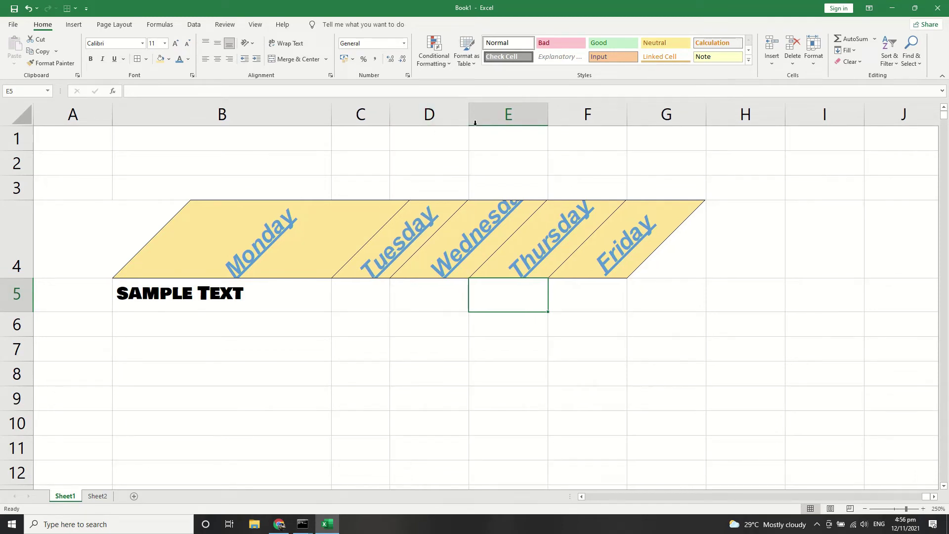
pyautogui.moveTo(468, 119); pyautogui.dragTo(448, 119)
pyautogui.doubleClick(331, 118)
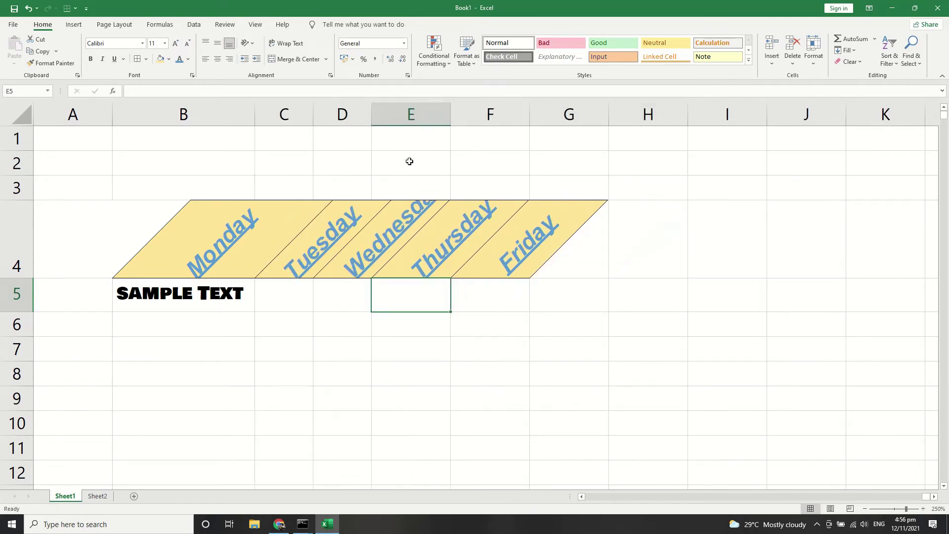
pyautogui.moveTo(455, 124); pyautogui.dragTo(434, 124)
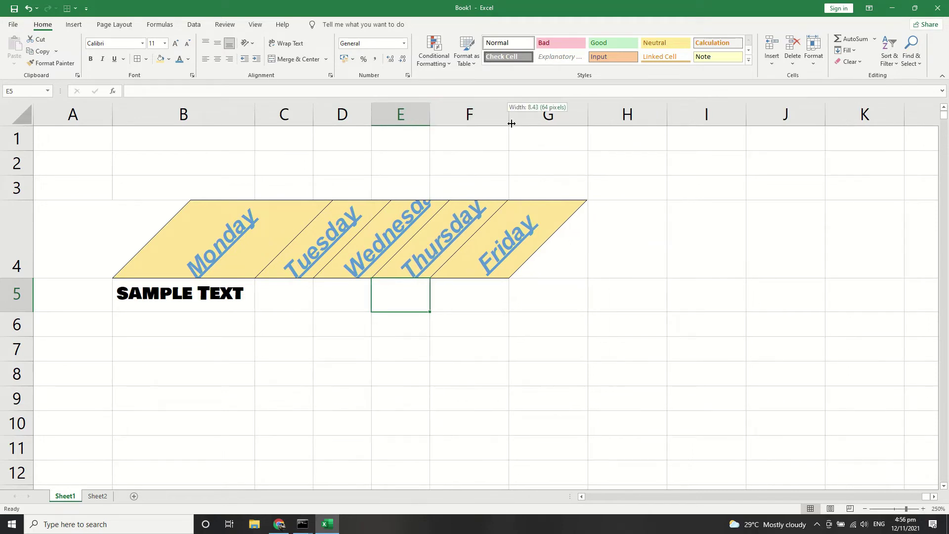
pyautogui.moveTo(508, 120); pyautogui.dragTo(488, 121)
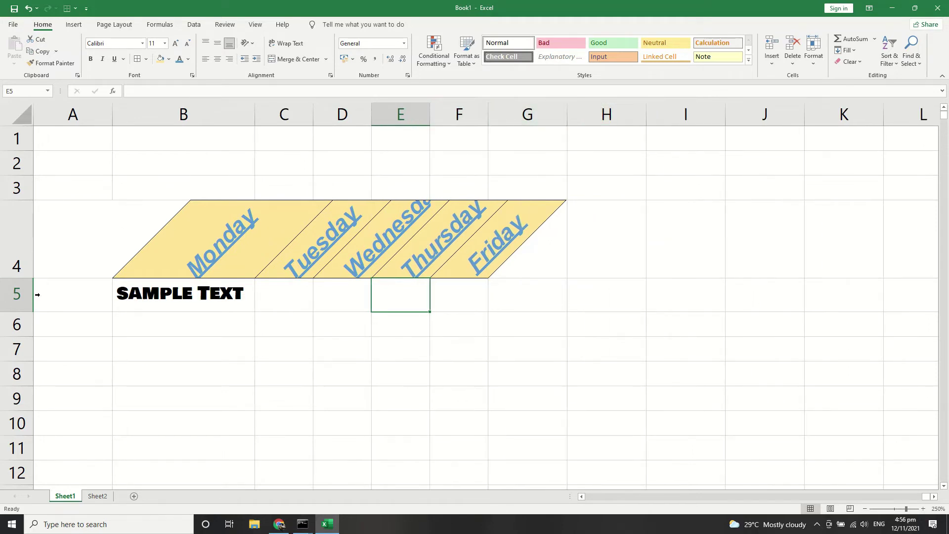
pyautogui.moveTo(34, 281); pyautogui.dragTo(34, 326)
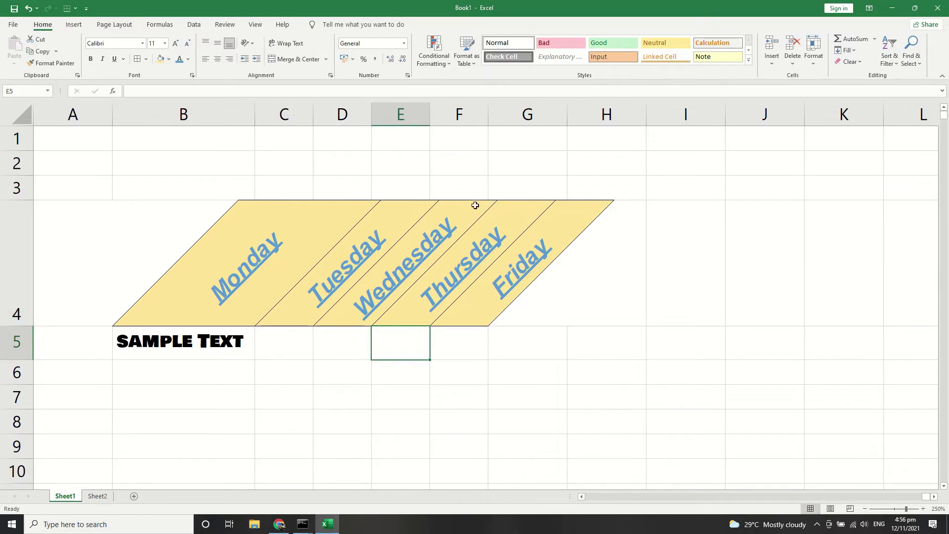
pyautogui.moveTo(226, 263); pyautogui.dragTo(546, 261)
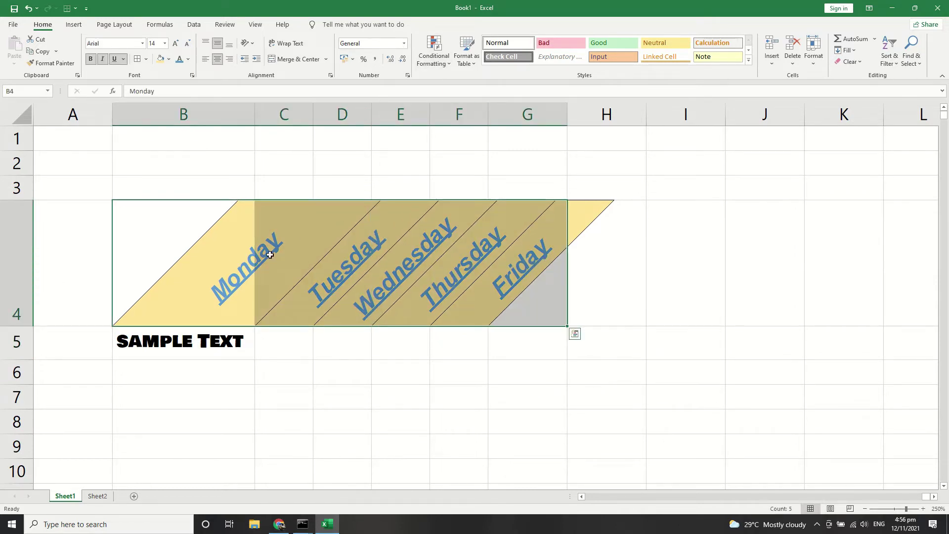
# Select B4 and browse the number format list without changing anything
pyautogui.click(144, 281)
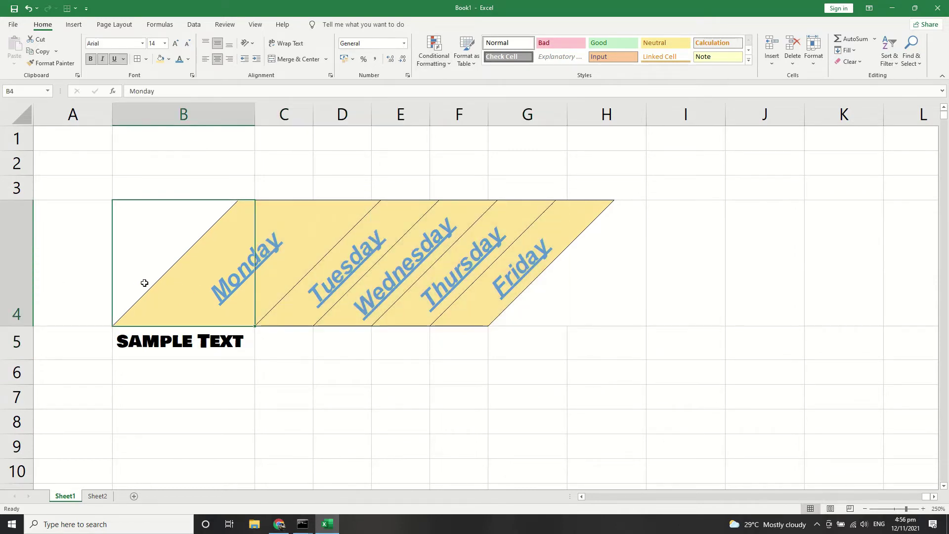
pyautogui.click(404, 44)
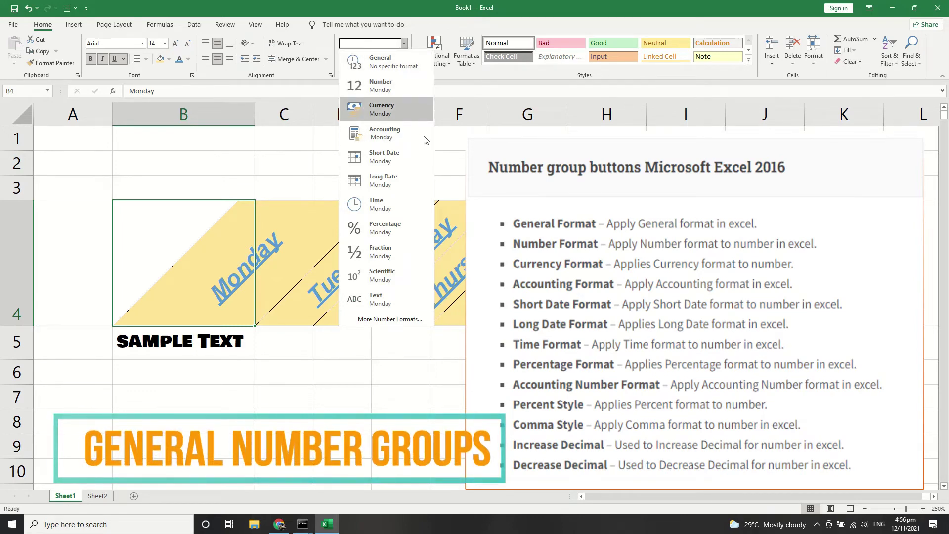
pyautogui.click(595, 300)
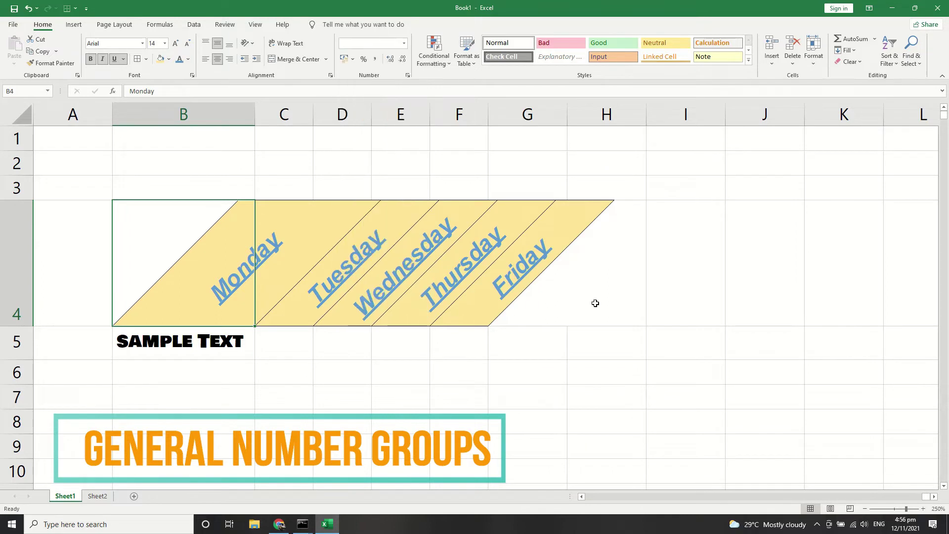
# Enter 120389 in cell D6
pyautogui.click(360, 368)
pyautogui.write('12')
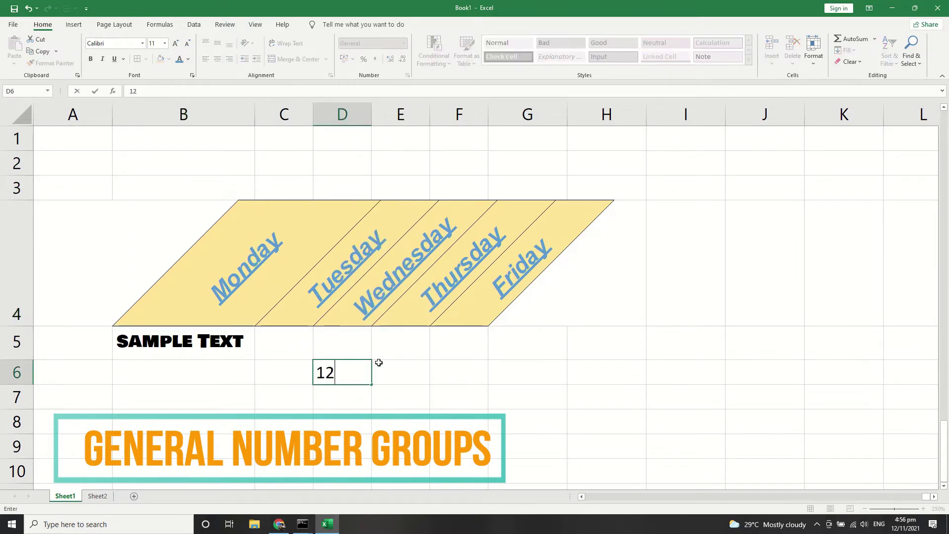
pyautogui.write('038')
pyautogui.write('9')
pyautogui.click(390, 382)
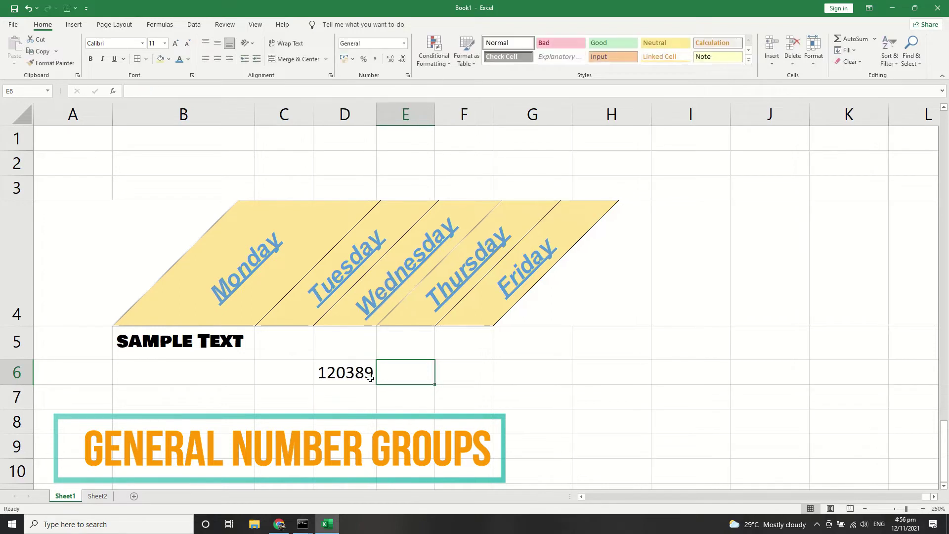
pyautogui.click(356, 378)
# Format D6 as Short Date, then as Percentage to show 12038900.00%
pyautogui.click(403, 43)
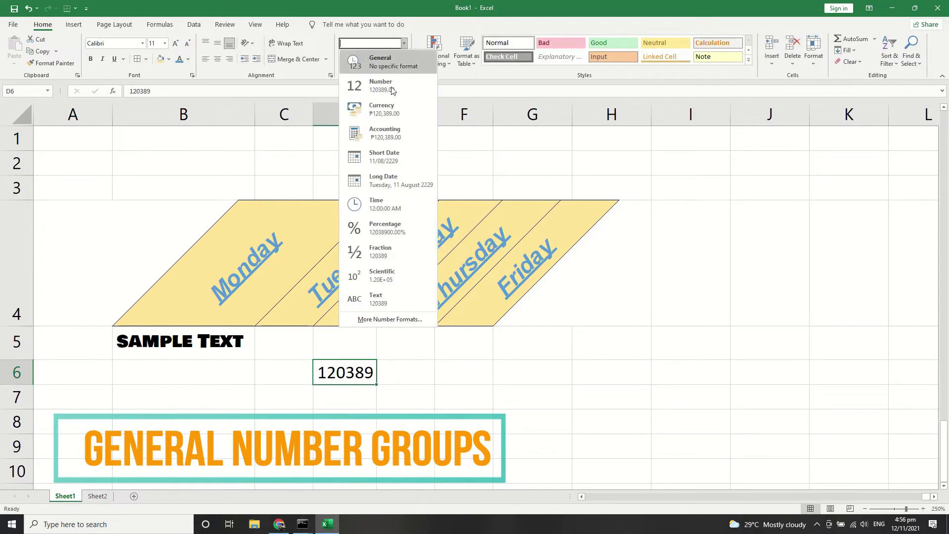
pyautogui.click(383, 155)
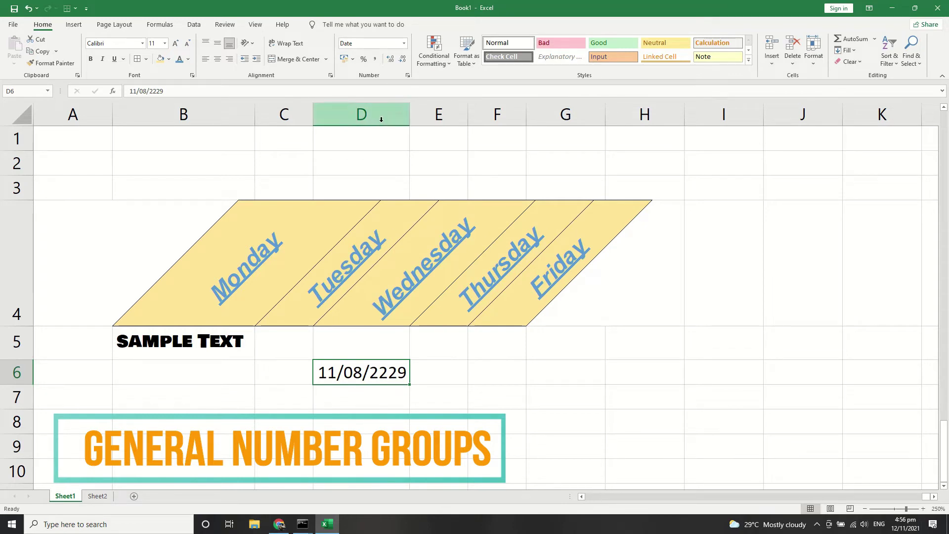
pyautogui.click(403, 43)
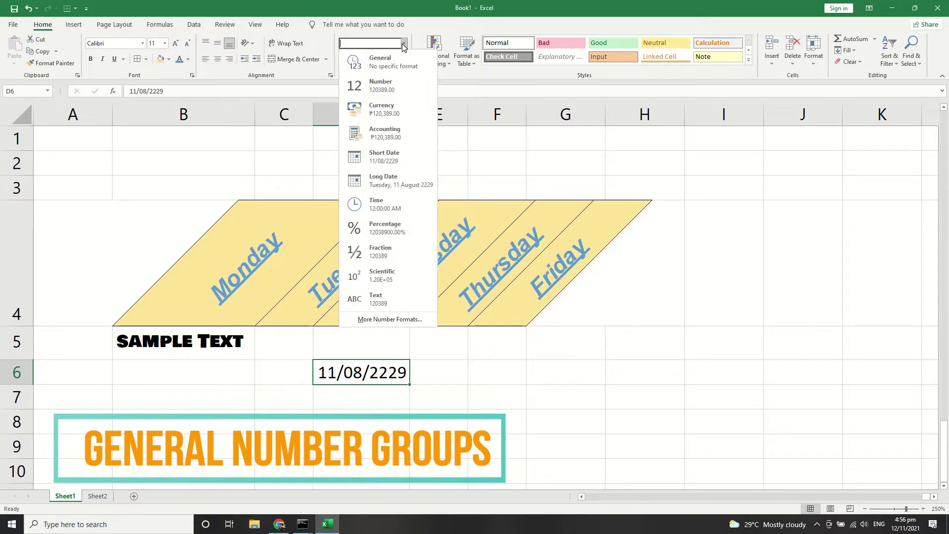
pyautogui.click(378, 236)
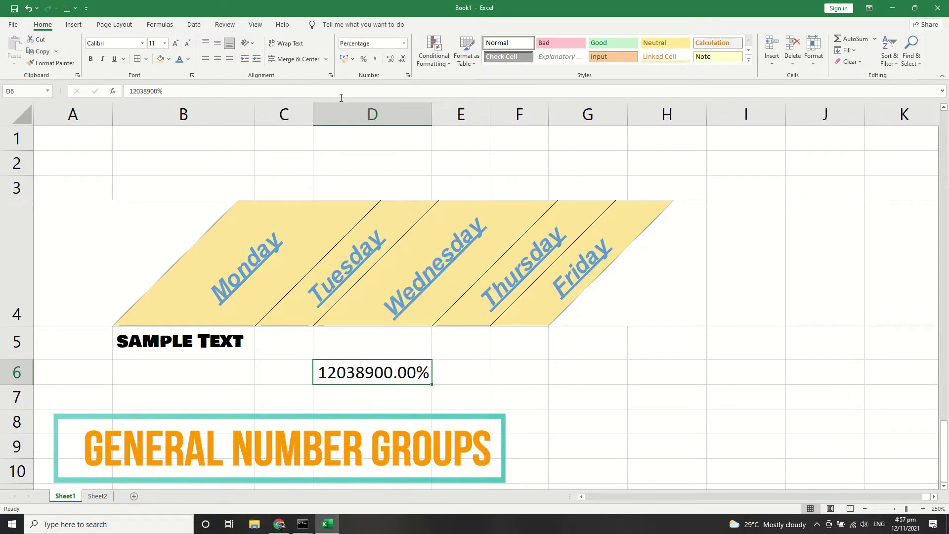
# Try peso and dollar Accounting formats and Percent Style on D6, finishing with Comma Style (120,389.00)
pyautogui.click(353, 59)
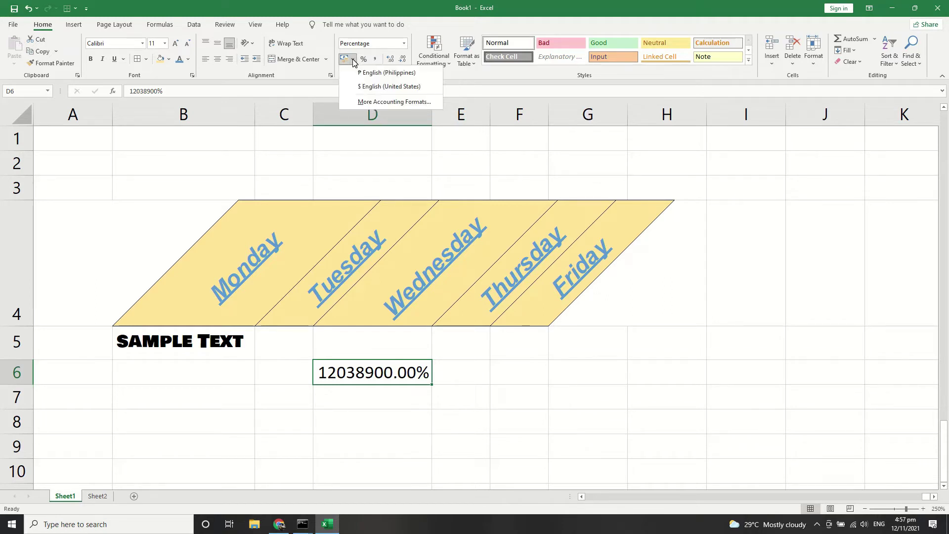
pyautogui.click(379, 74)
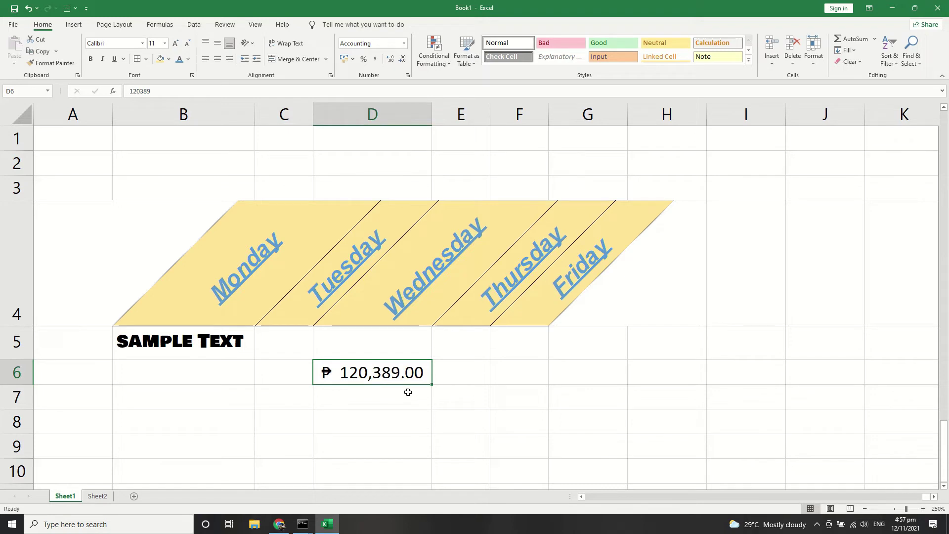
pyautogui.click(352, 60)
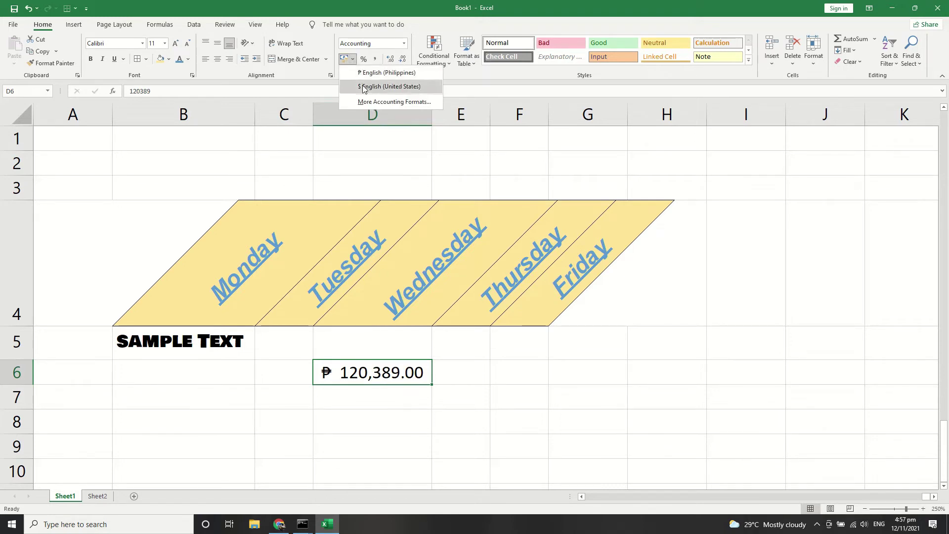
pyautogui.click(375, 93)
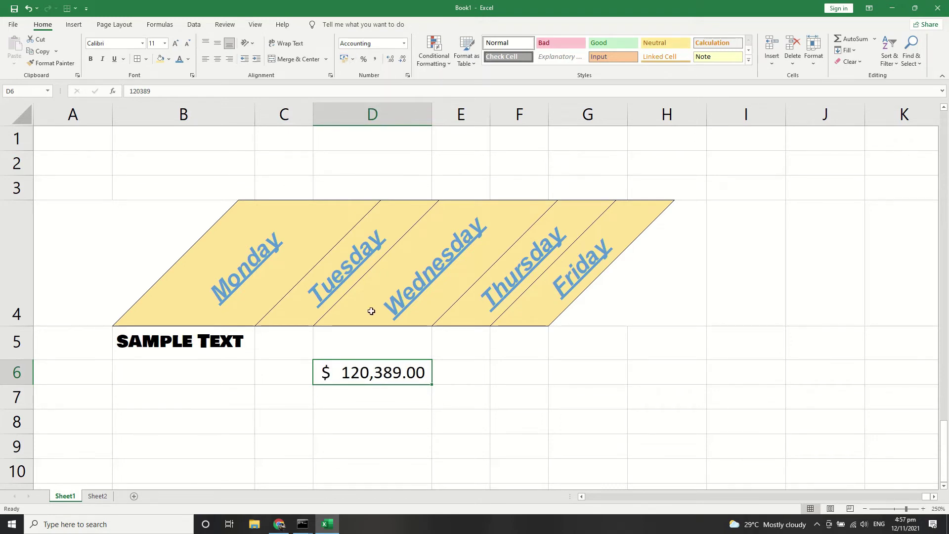
pyautogui.click(364, 60)
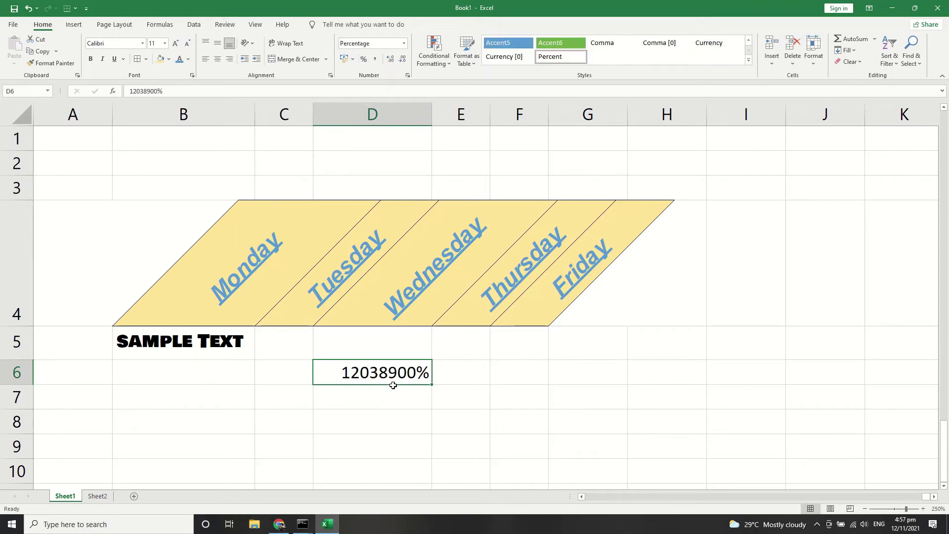
pyautogui.click(374, 59)
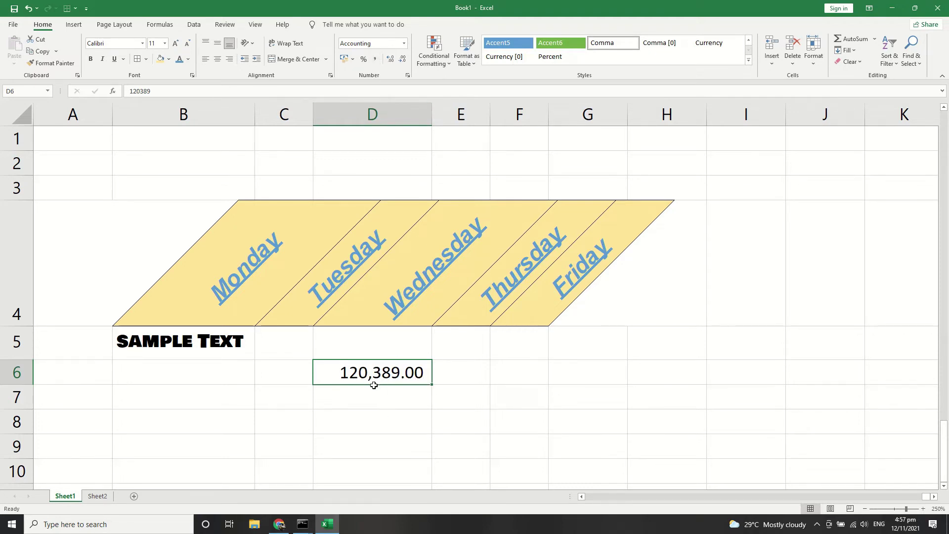
# Add two decimal places to D6 and autofit column D to show the full number
pyautogui.click(391, 62)
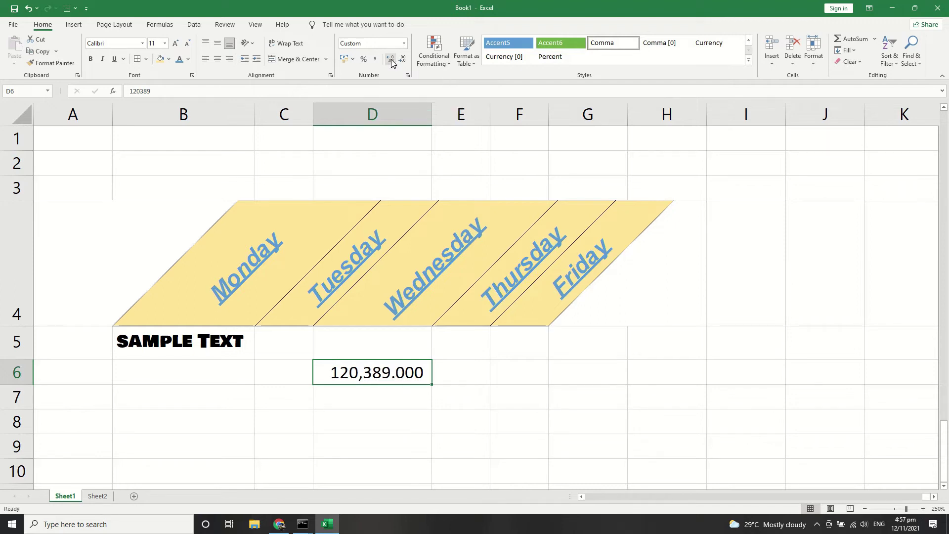
pyautogui.click(391, 62)
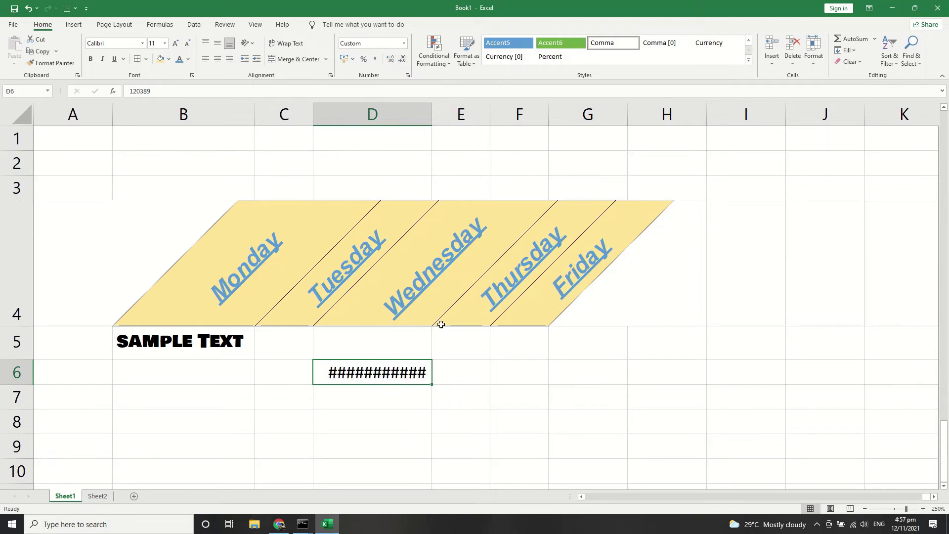
pyautogui.moveTo(437, 120); pyautogui.dragTo(459, 120)
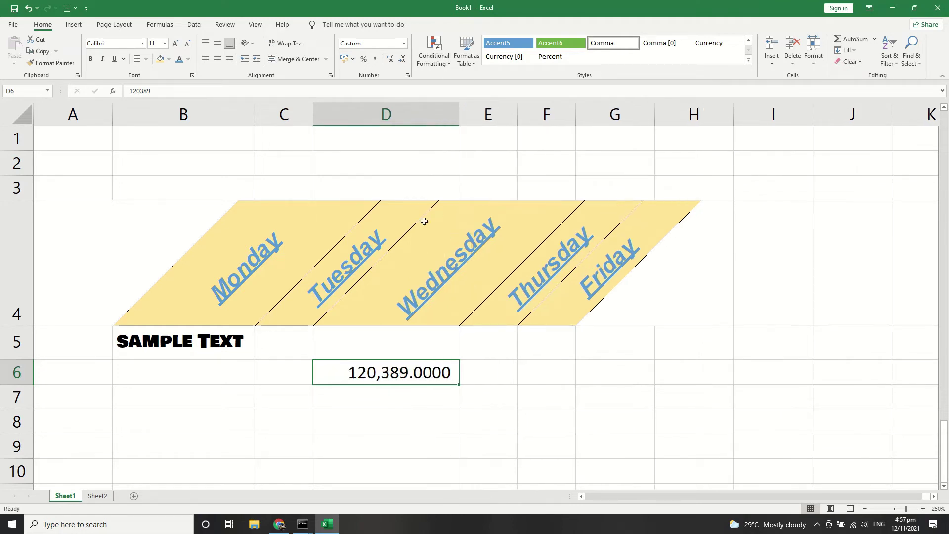
pyautogui.moveTo(459, 119); pyautogui.dragTo(417, 119)
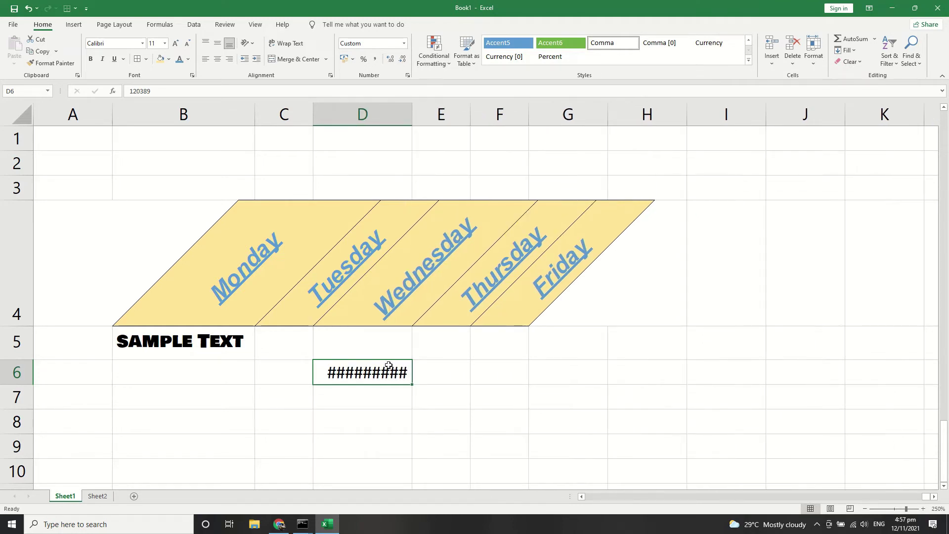
pyautogui.doubleClick(411, 105)
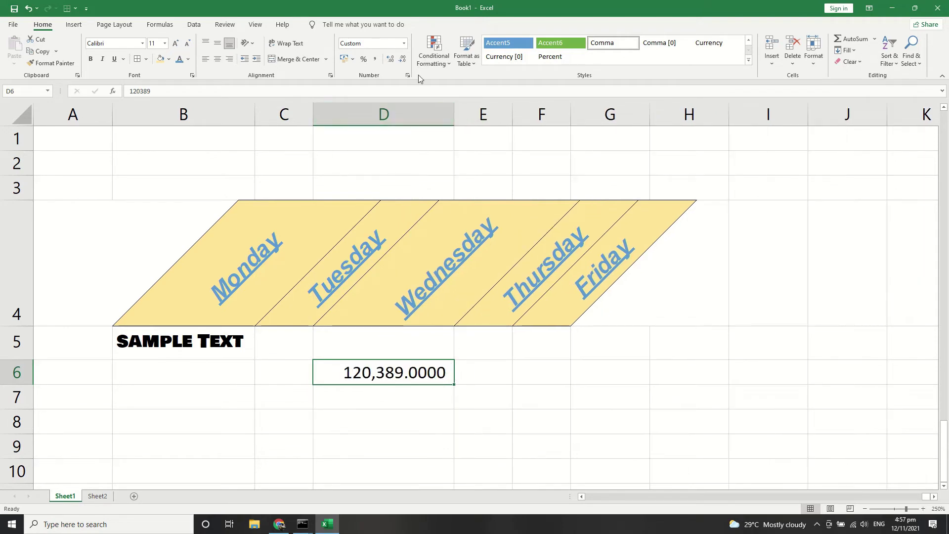
# Remove four decimal places so D6 reads 120,389
pyautogui.click(402, 59)
pyautogui.click(403, 60)
pyautogui.click(403, 59)
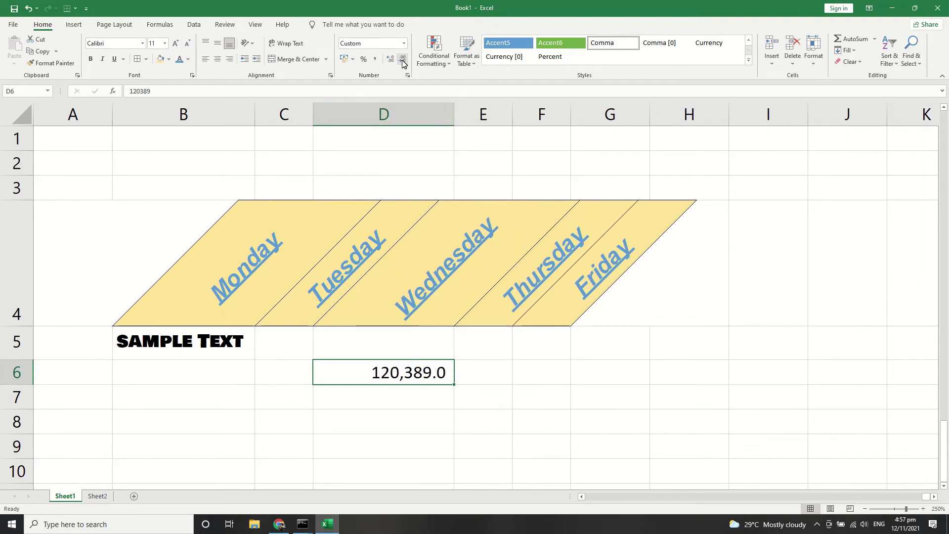
pyautogui.click(403, 59)
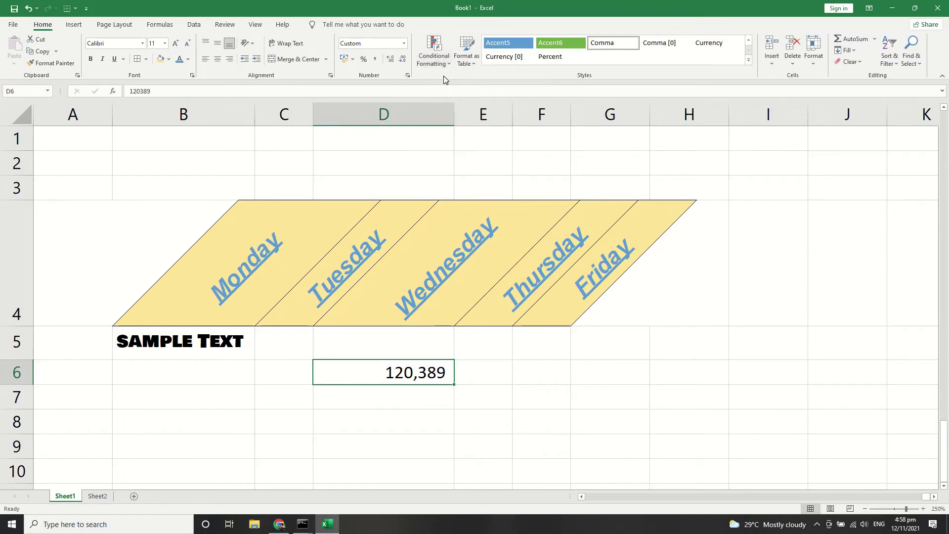
# Glance at the Conditional Formatting rules, then bring up the Format as Table style gallery
pyautogui.click(442, 53)
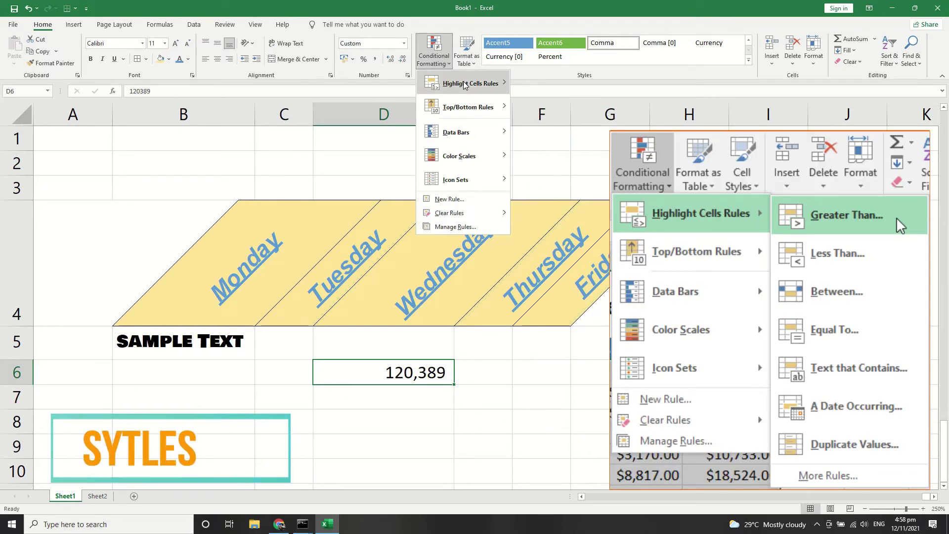
pyautogui.moveTo(467, 83)
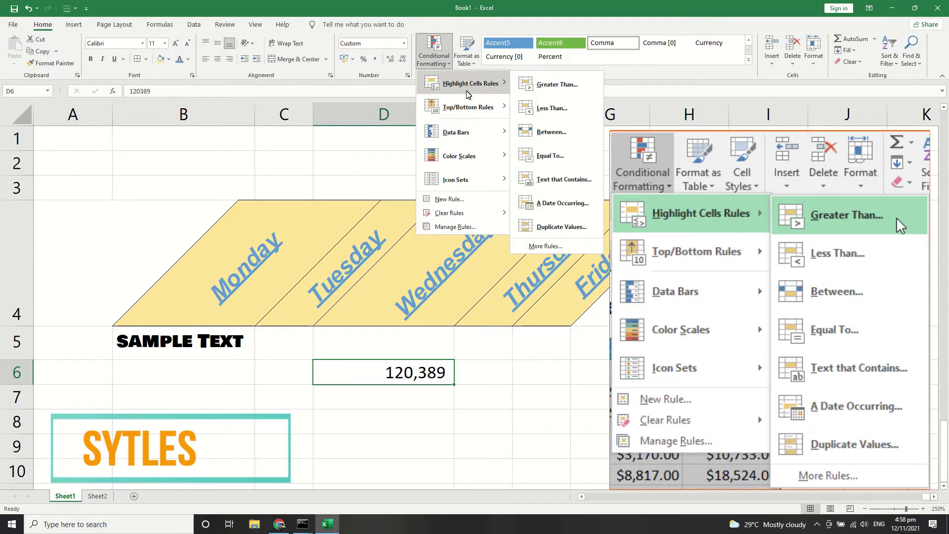
pyautogui.click(473, 63)
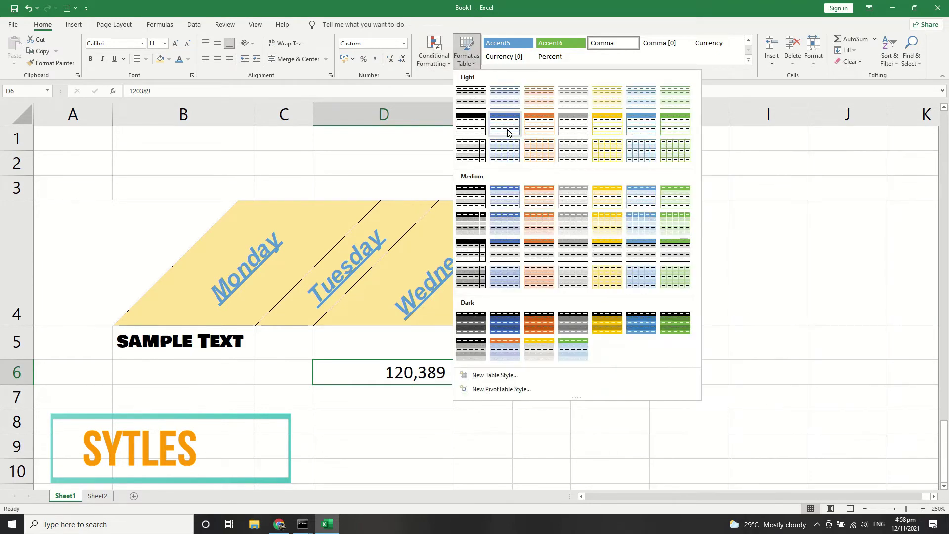
# Try a table style on D6 alone, cancel, and reselect the weekday block
pyautogui.click(509, 131)
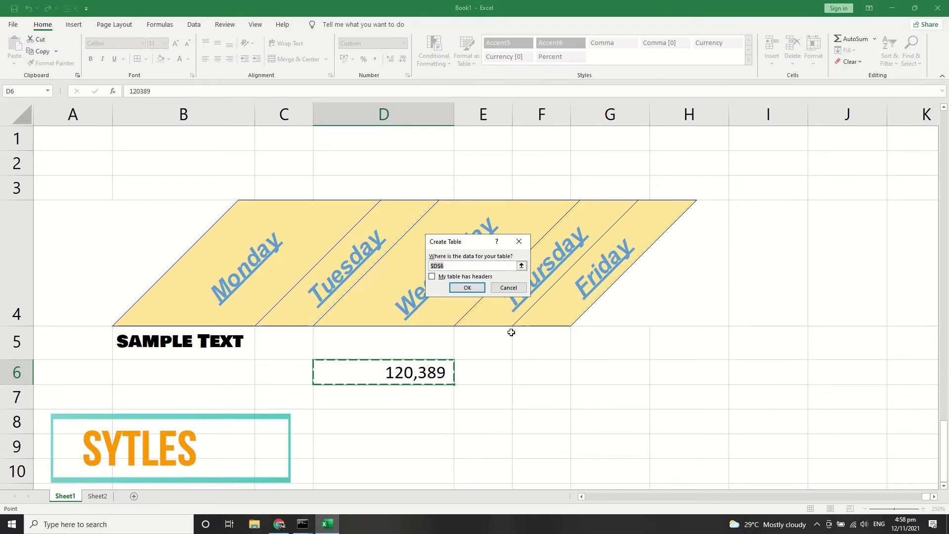
pyautogui.click(508, 287)
pyautogui.moveTo(216, 252); pyautogui.dragTo(632, 387)
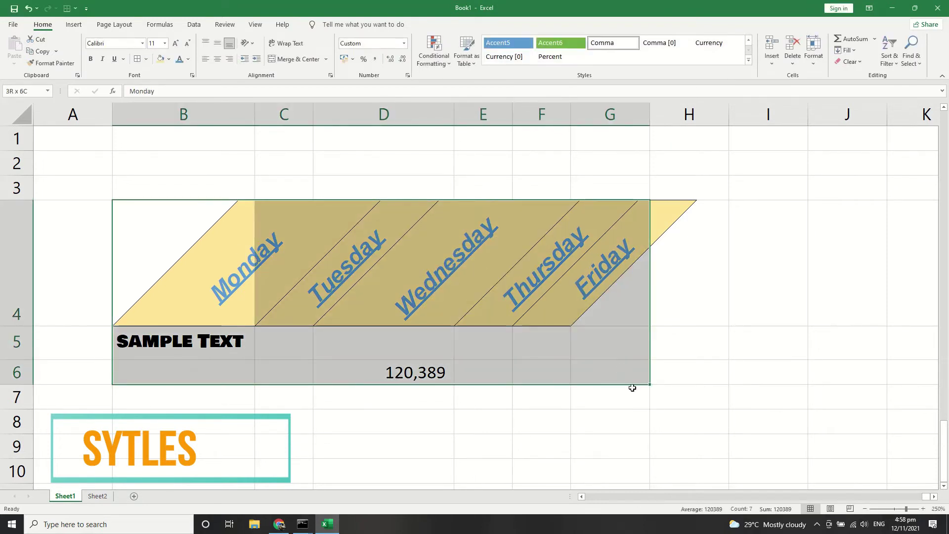
pyautogui.press('Right')
pyautogui.press('Right')
pyautogui.press('Right')
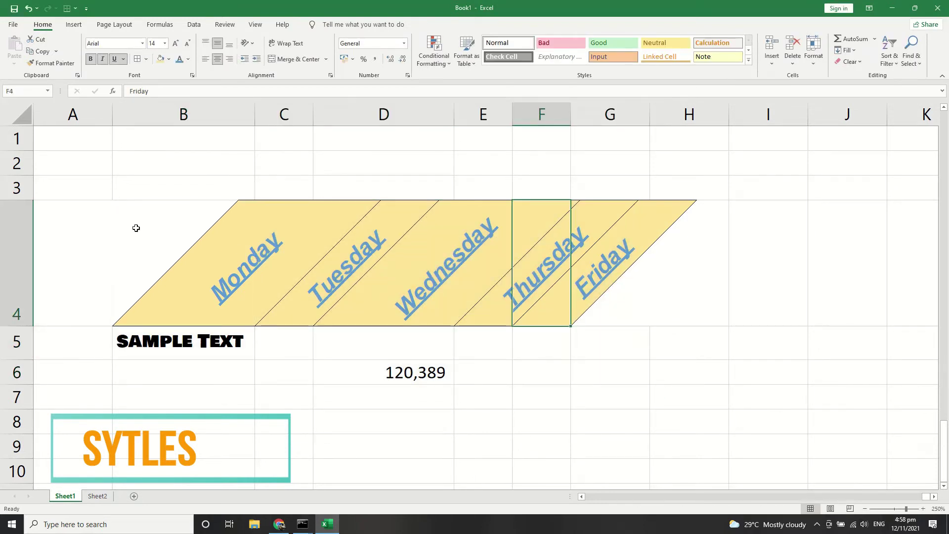
pyautogui.click(139, 241)
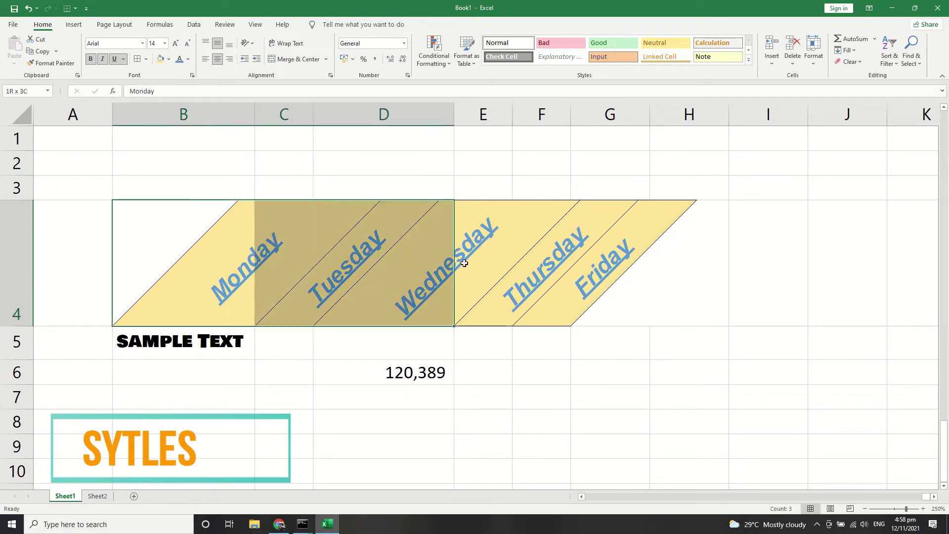
# Format B4:G7 as a table with headers and apply the orange-red table style
pyautogui.moveTo(138, 247); pyautogui.dragTo(612, 398)
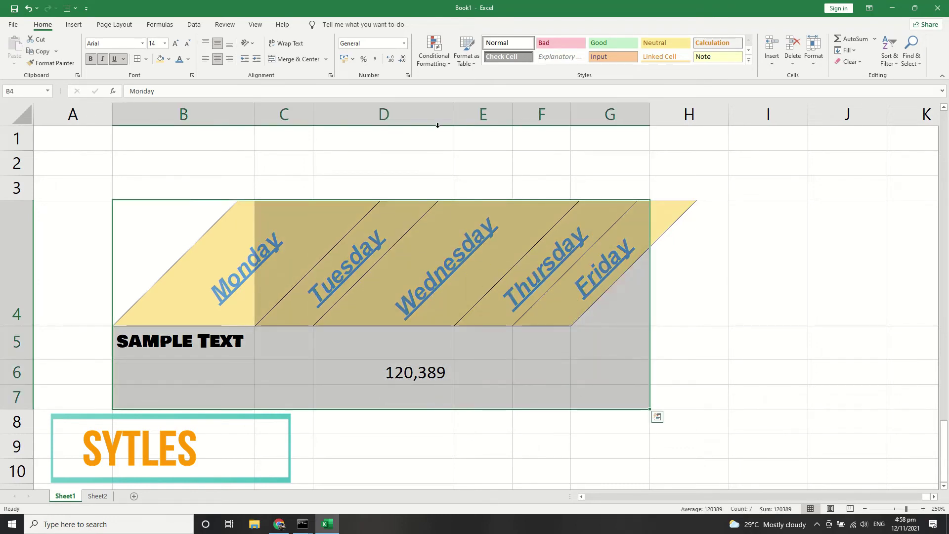
pyautogui.click(466, 57)
pyautogui.click(508, 99)
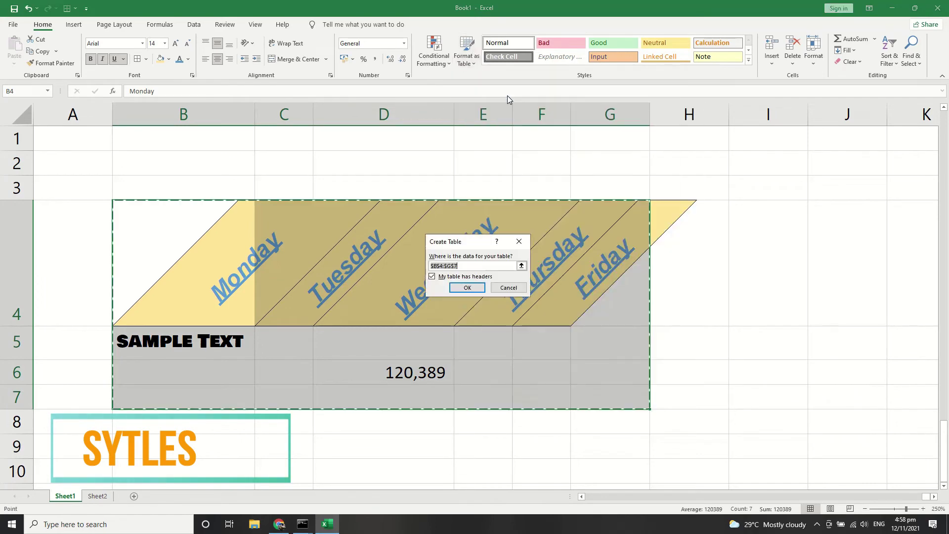
pyautogui.click(467, 288)
pyautogui.click(667, 383)
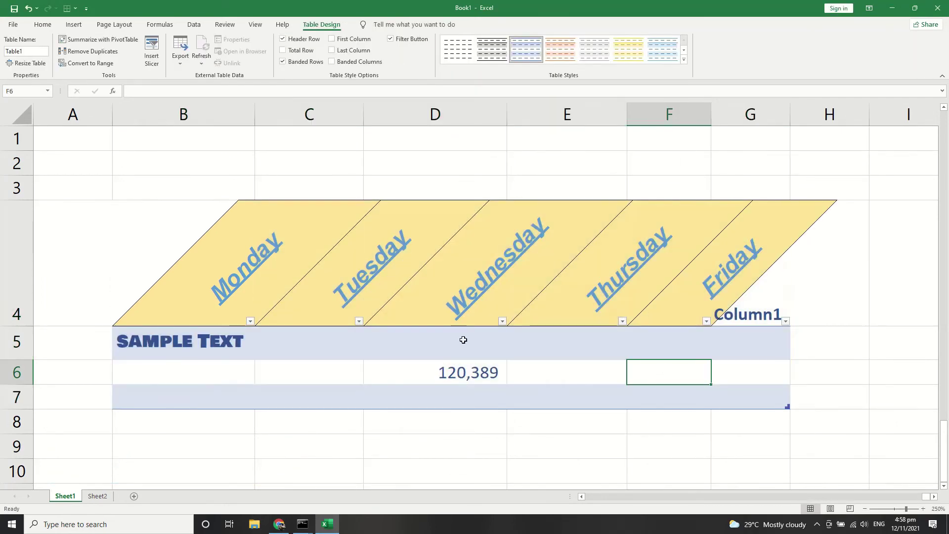
pyautogui.click(564, 54)
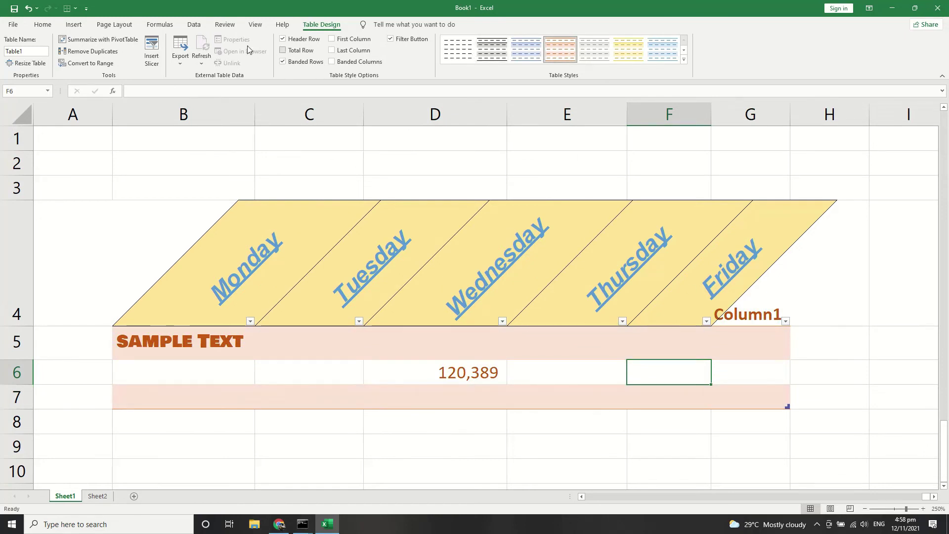
pyautogui.click(43, 26)
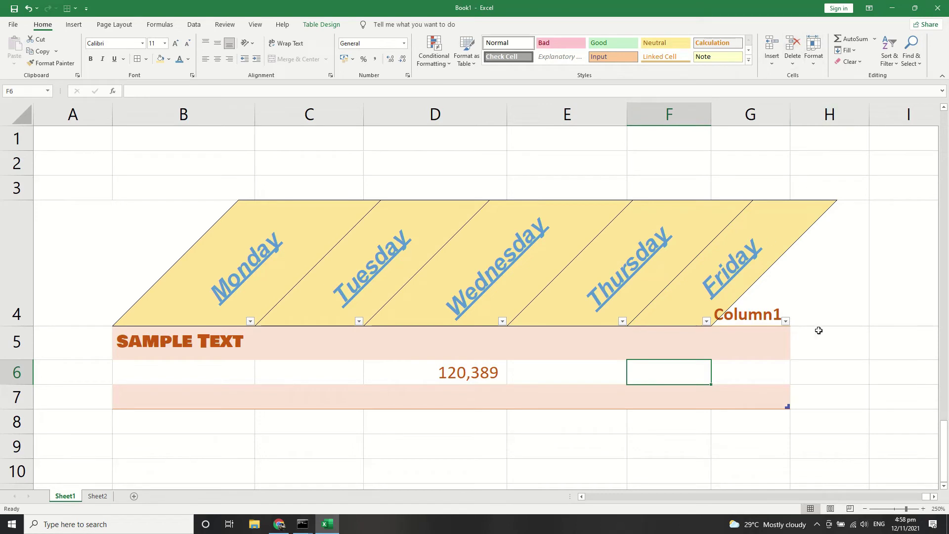
pyautogui.click(838, 345)
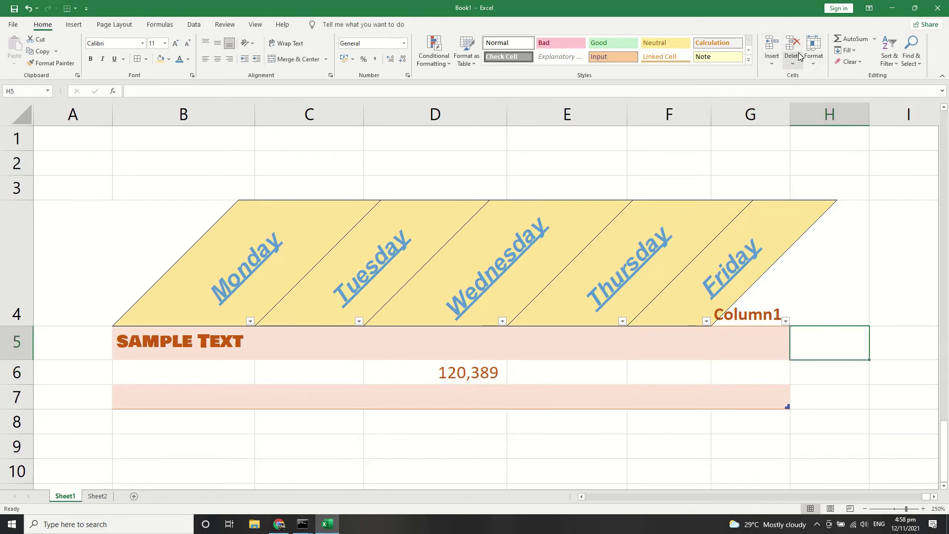
pyautogui.click(306, 418)
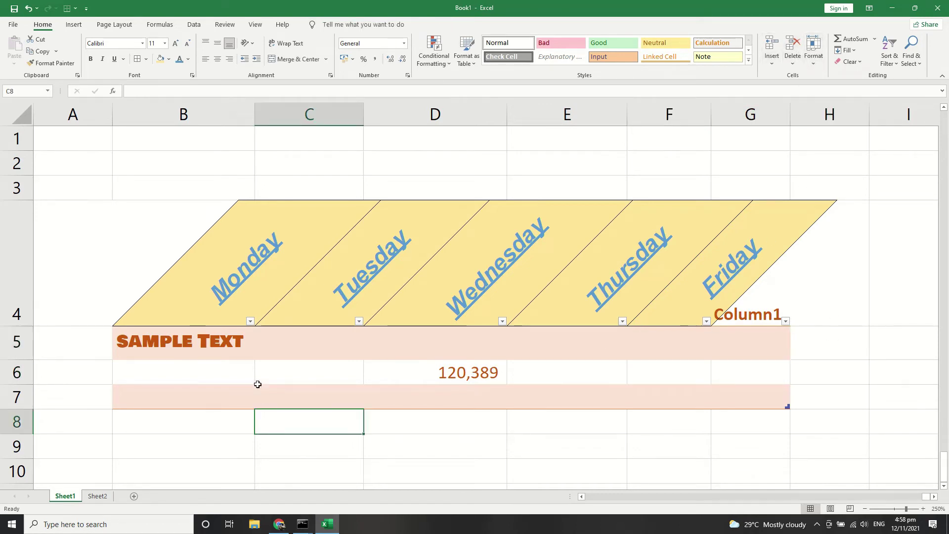
pyautogui.moveTo(207, 346); pyautogui.dragTo(568, 373)
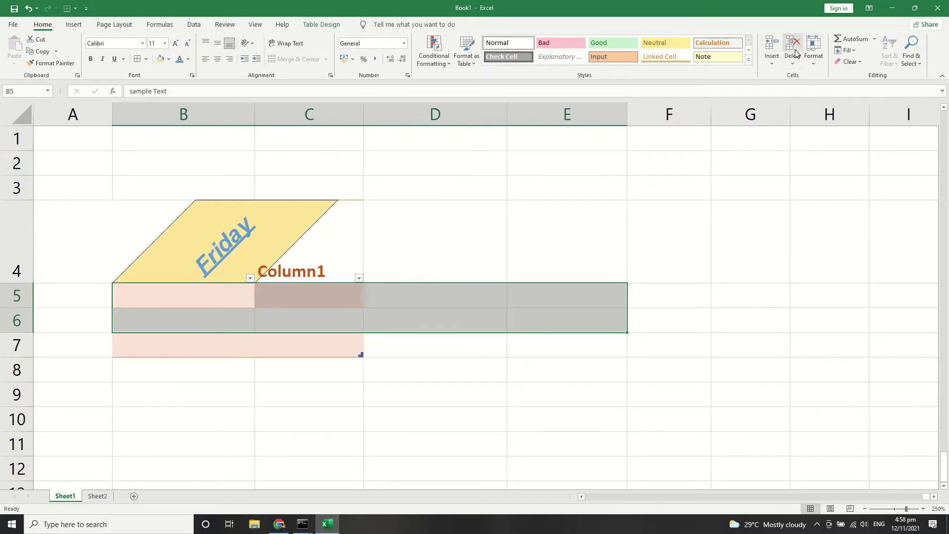
pyautogui.click(792, 47)
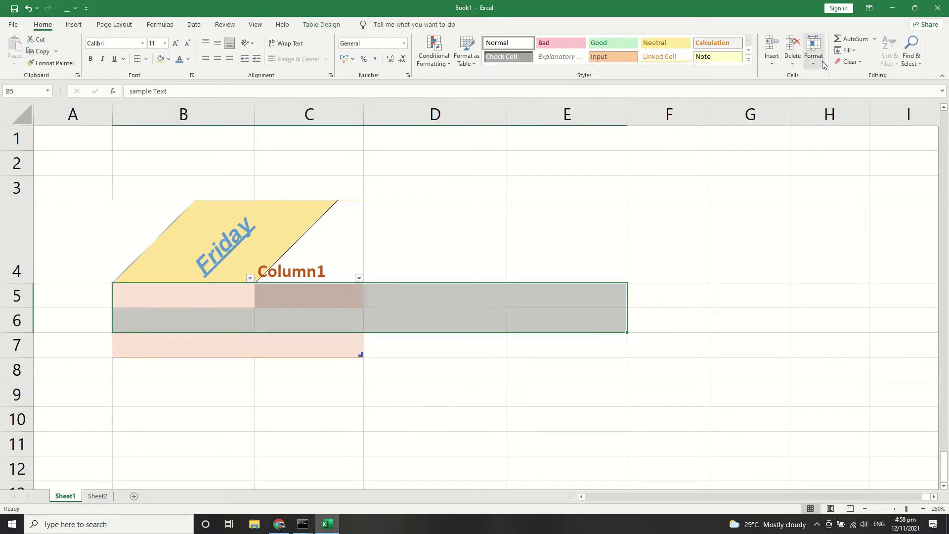
pyautogui.hotkey('ctrl', 'z')
pyautogui.click(813, 49)
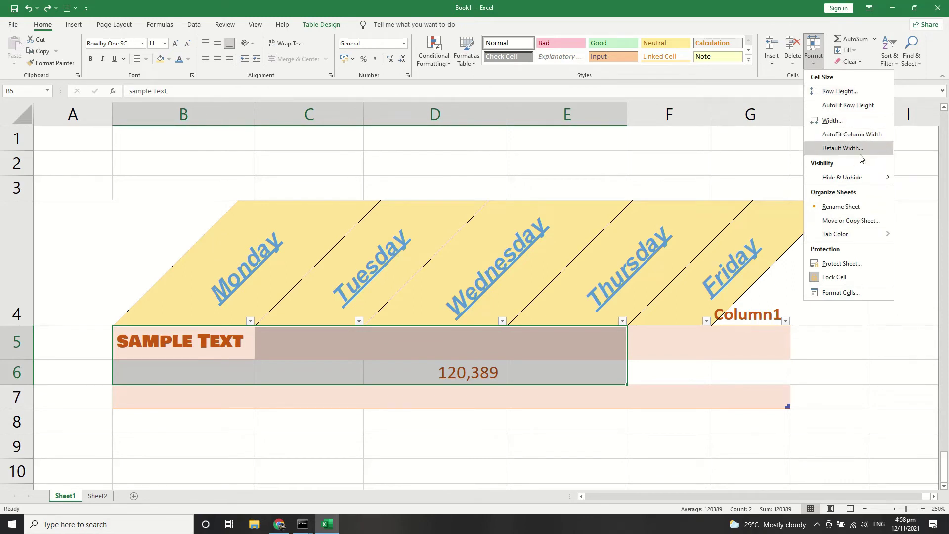
pyautogui.moveTo(842, 177)
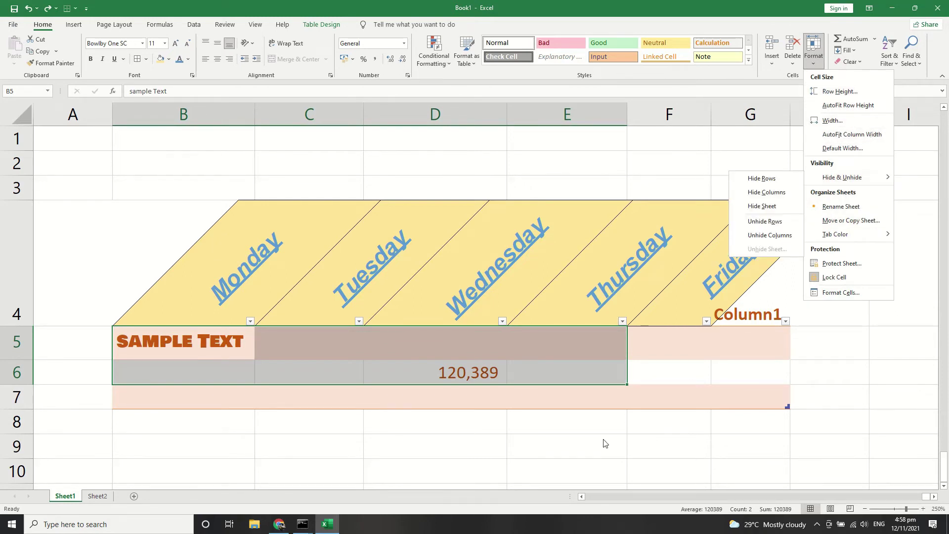
pyautogui.click(593, 428)
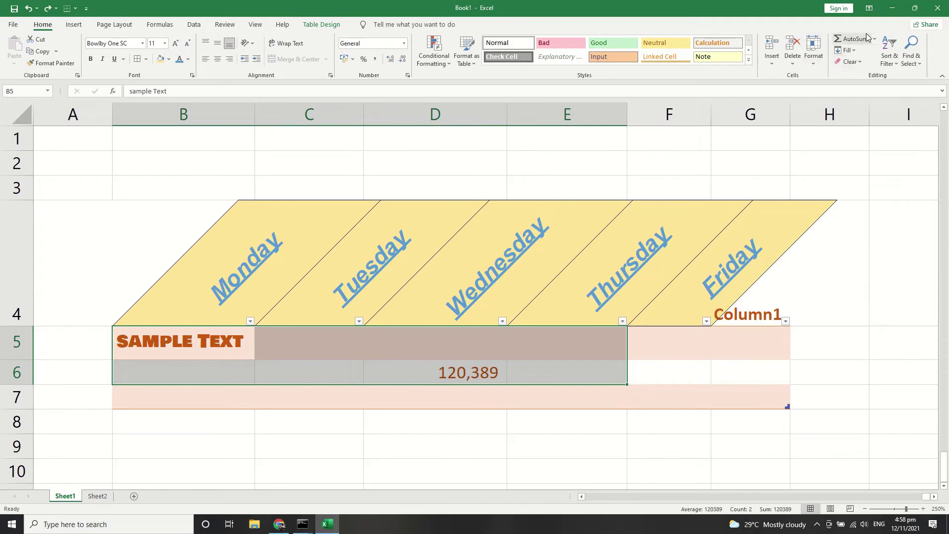
pyautogui.click(820, 383)
pyautogui.click(435, 429)
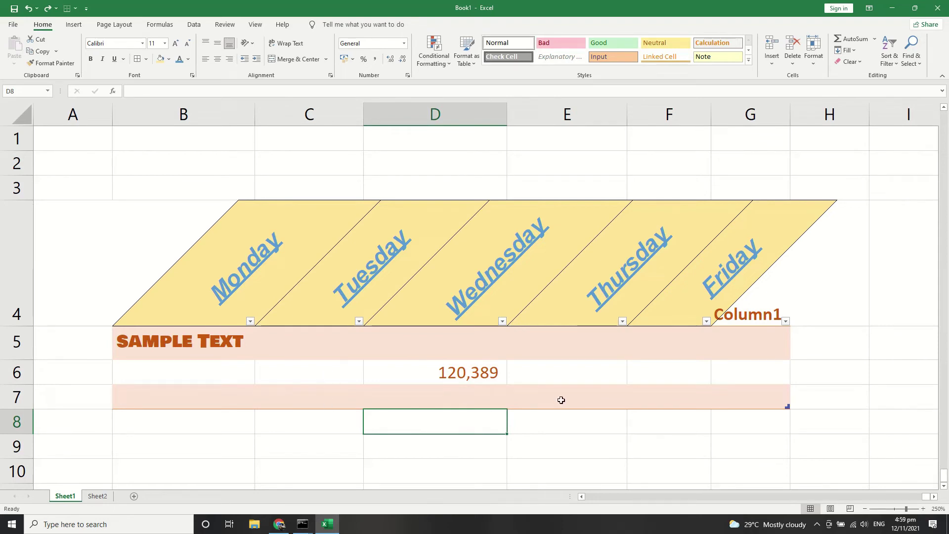
pyautogui.click(821, 378)
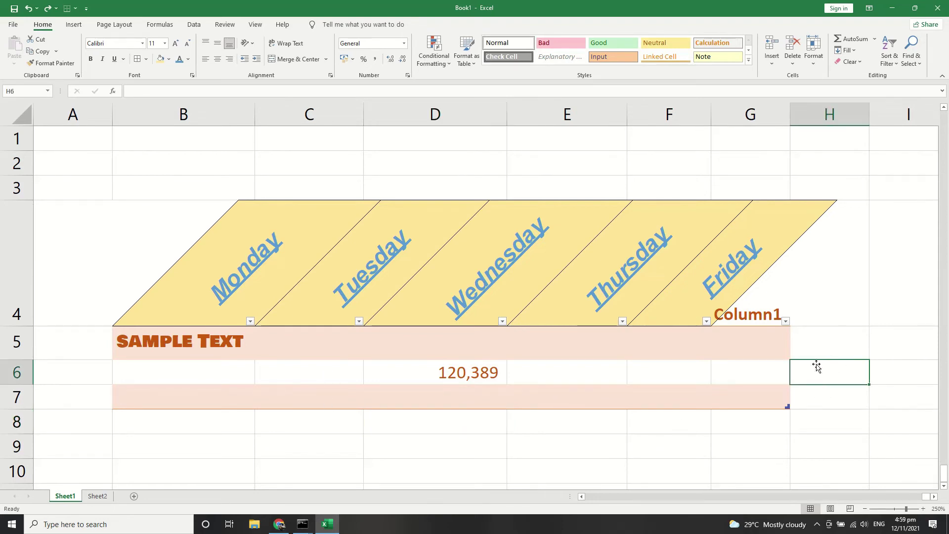
pyautogui.click(287, 453)
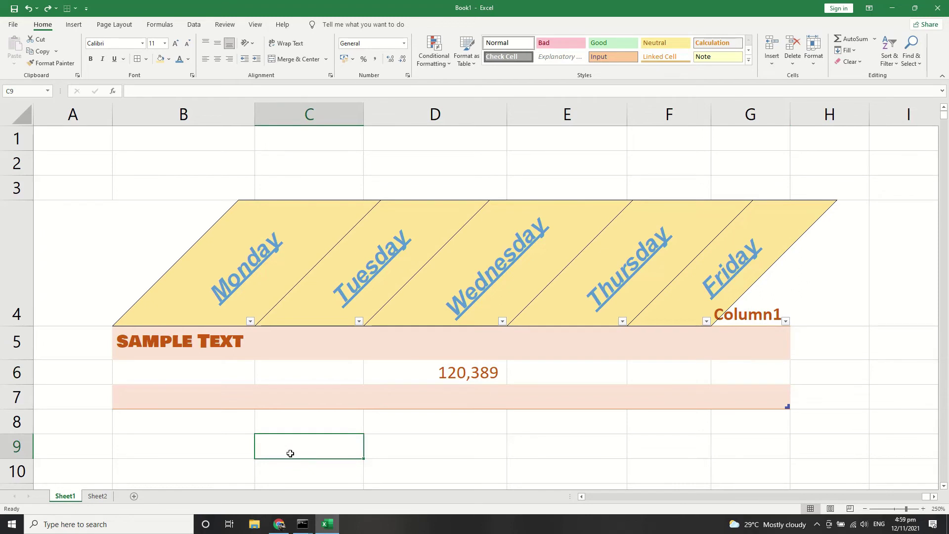
pyautogui.press('Down')
pyautogui.press('Down')
pyautogui.press('Down')
pyautogui.press('Down')
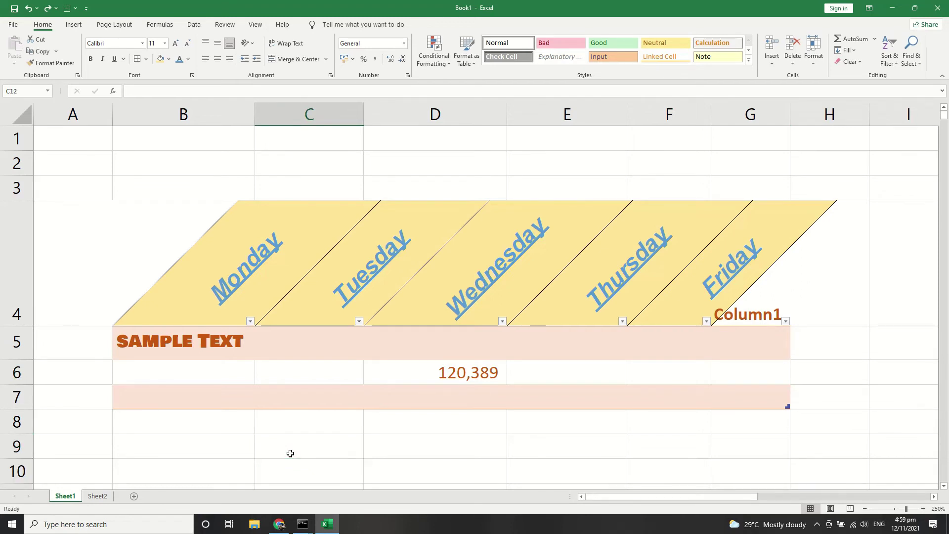
# Enter 123 in C8 and C9 under Tuesday so the table expands
pyautogui.click(345, 444)
pyautogui.click(344, 426)
pyautogui.write('1')
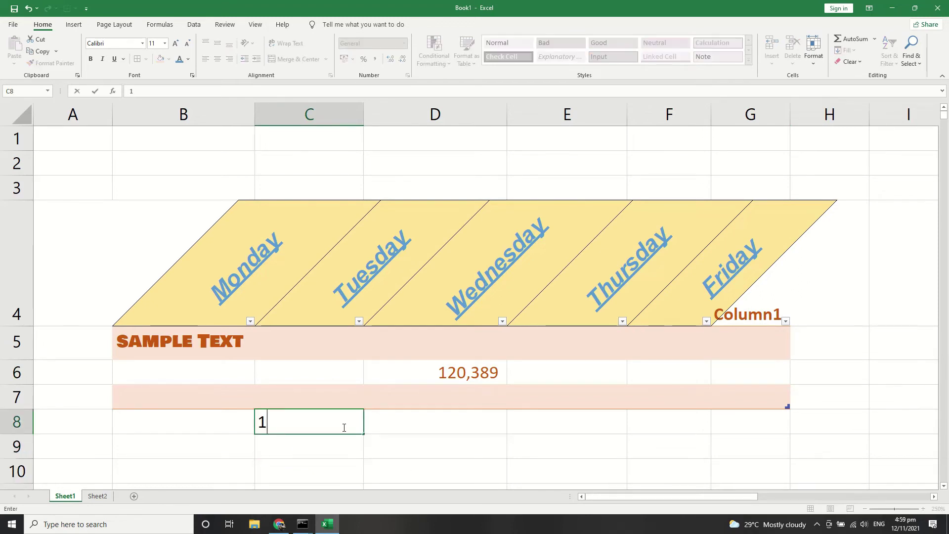
pyautogui.write('23')
pyautogui.press('Return')
pyautogui.write('123')
pyautogui.press('Return')
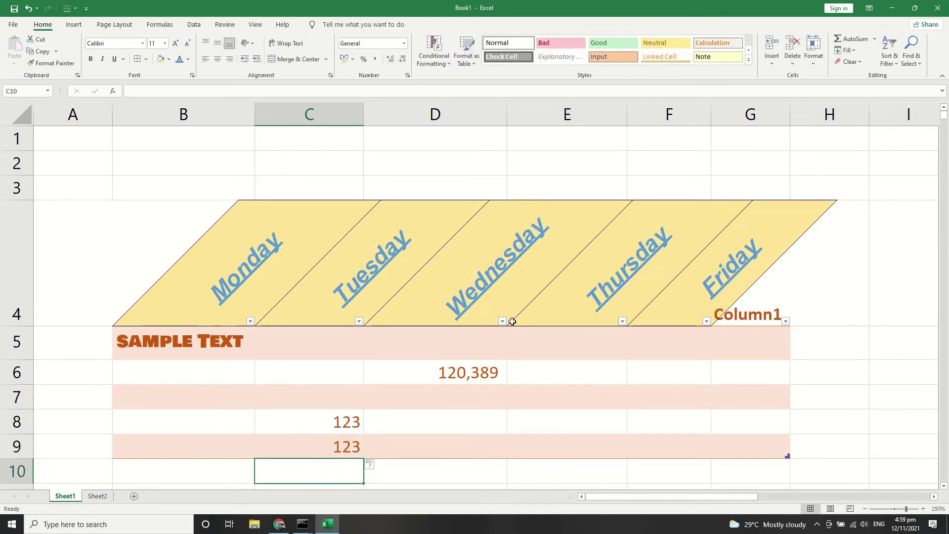
# Add a Quick Analysis total in C10 for the Tuesday column and inspect its SUBTOTAL formula
pyautogui.click(851, 39)
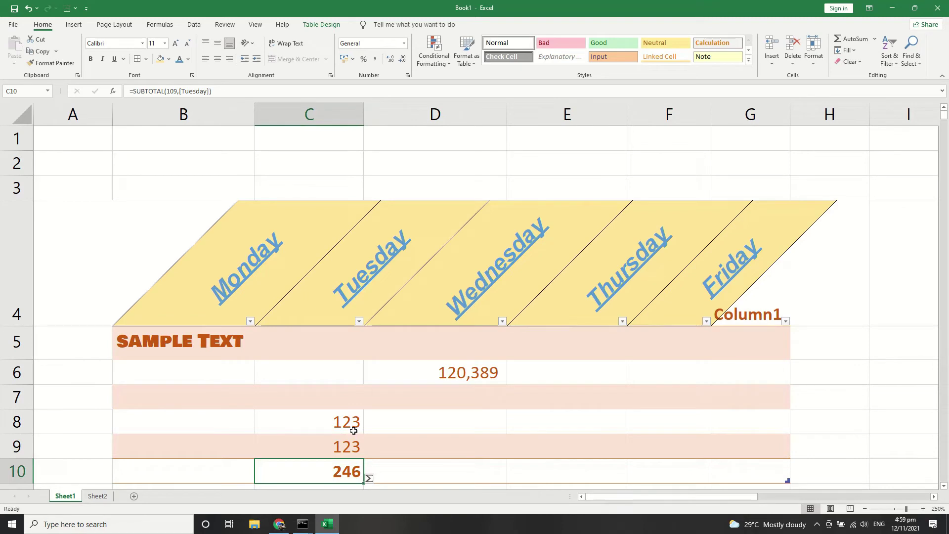
pyautogui.press('Return')
pyautogui.click(347, 479)
pyautogui.click(174, 92)
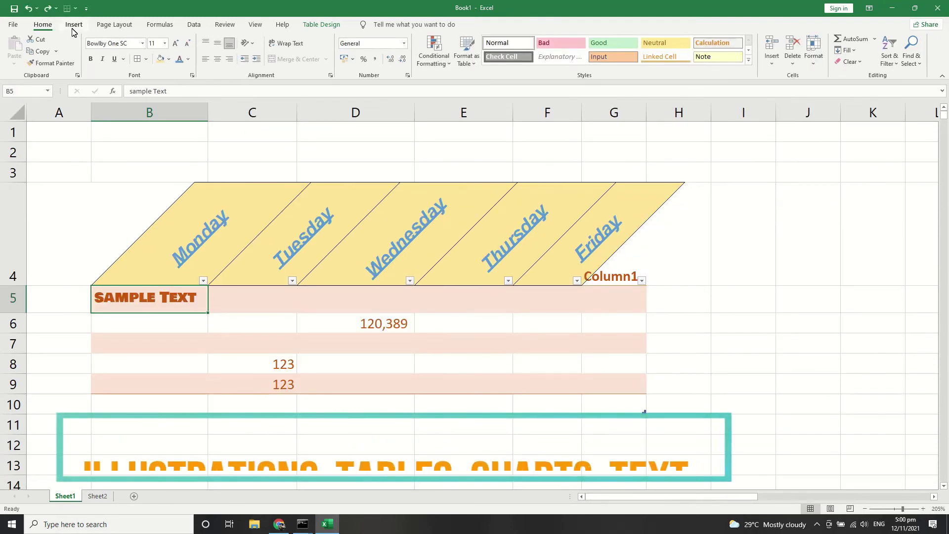
# With cell I4 selected, open the Insert tab's Pictures choices (This Device, Online Pictures)
pyautogui.click(73, 25)
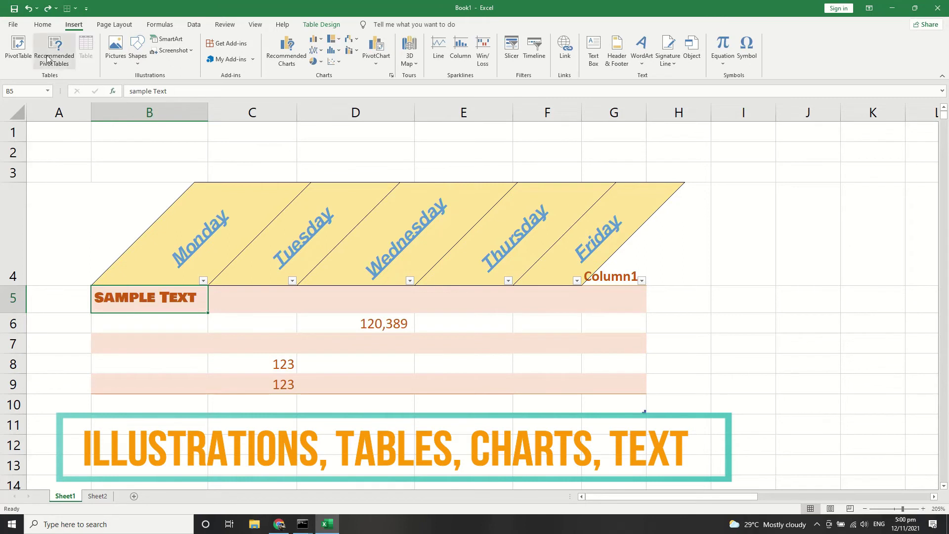
pyautogui.click(714, 209)
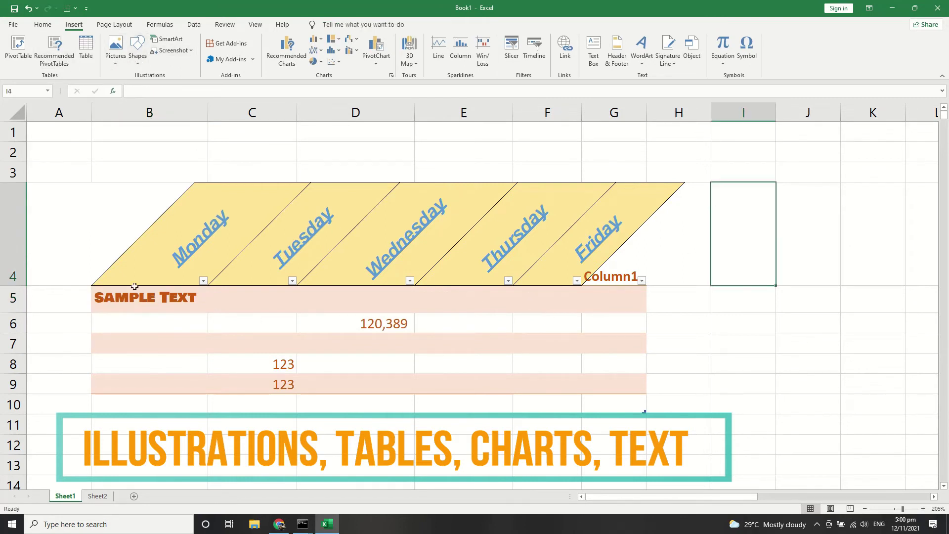
pyautogui.moveTo(138, 215); pyautogui.dragTo(675, 413)
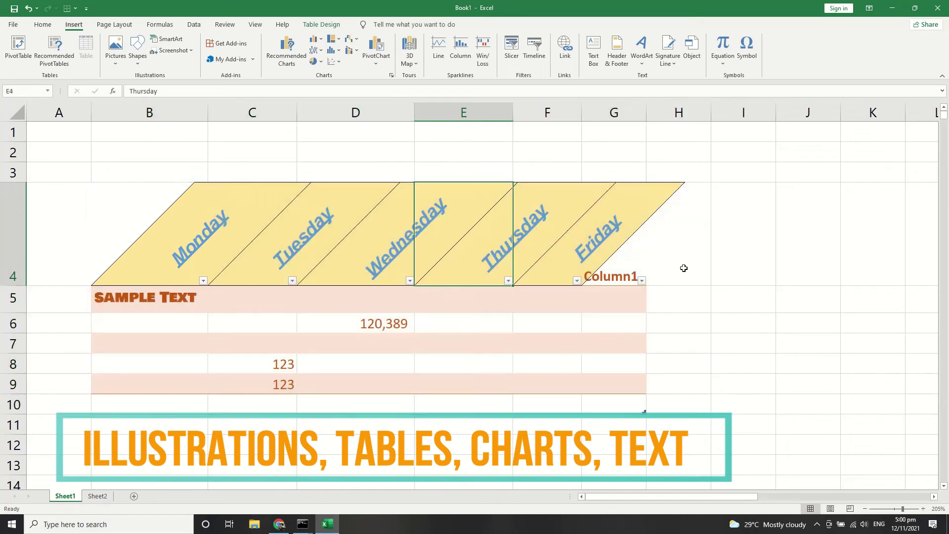
pyautogui.click(753, 252)
pyautogui.click(126, 57)
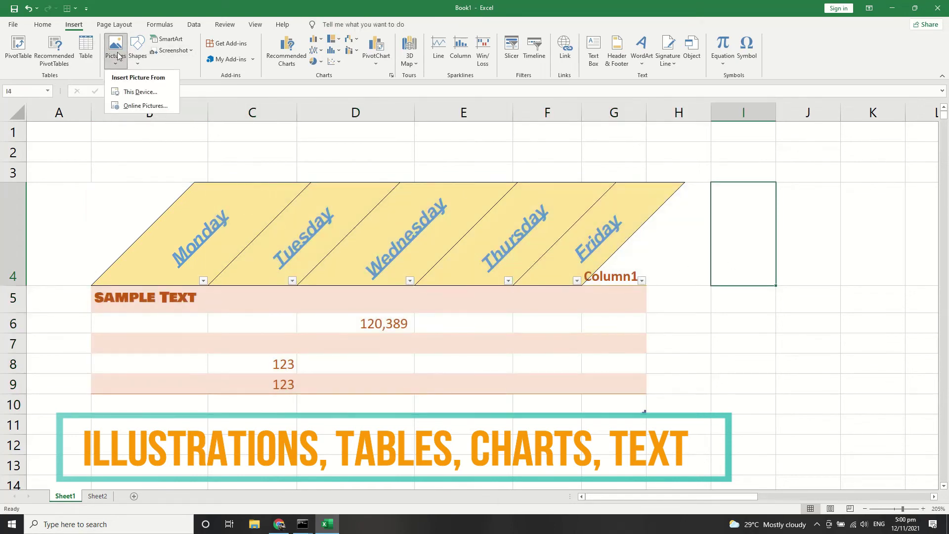
pyautogui.click(131, 90)
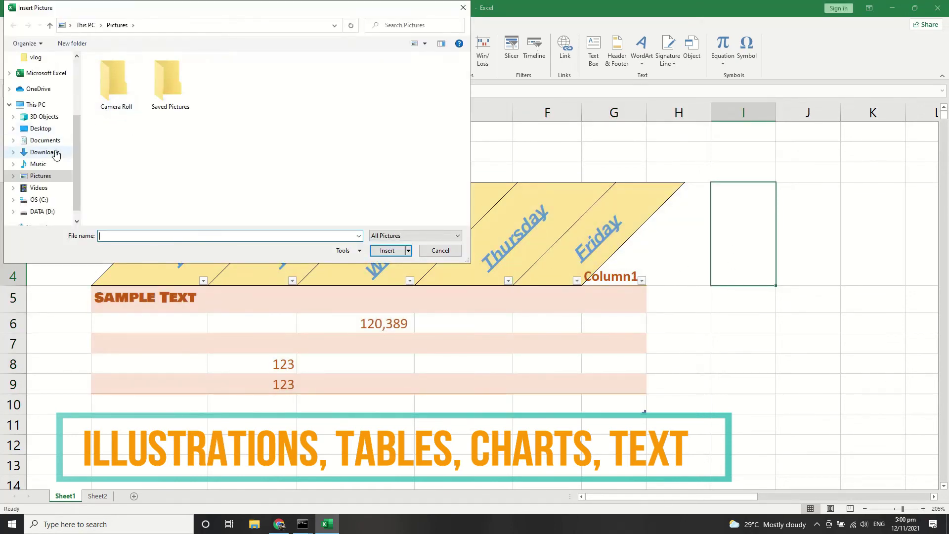
pyautogui.click(44, 141)
pyautogui.click(40, 128)
pyautogui.click(38, 163)
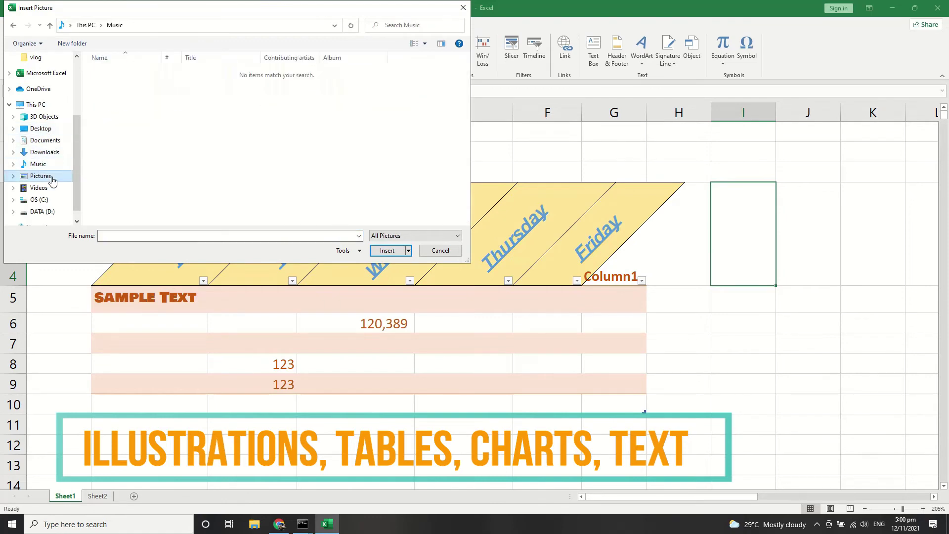
pyautogui.click(41, 176)
pyautogui.doubleClick(169, 81)
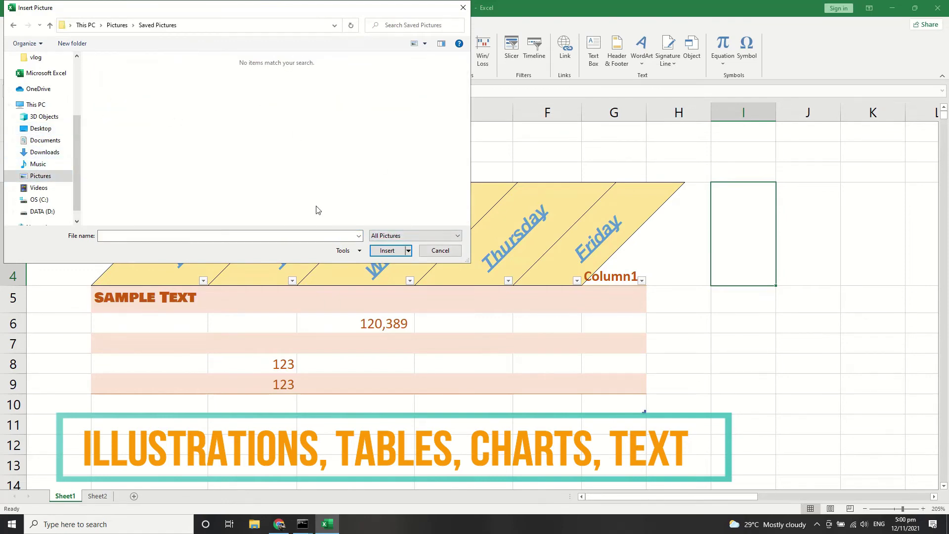
pyautogui.click(117, 25)
pyautogui.doubleClick(123, 94)
pyautogui.click(44, 151)
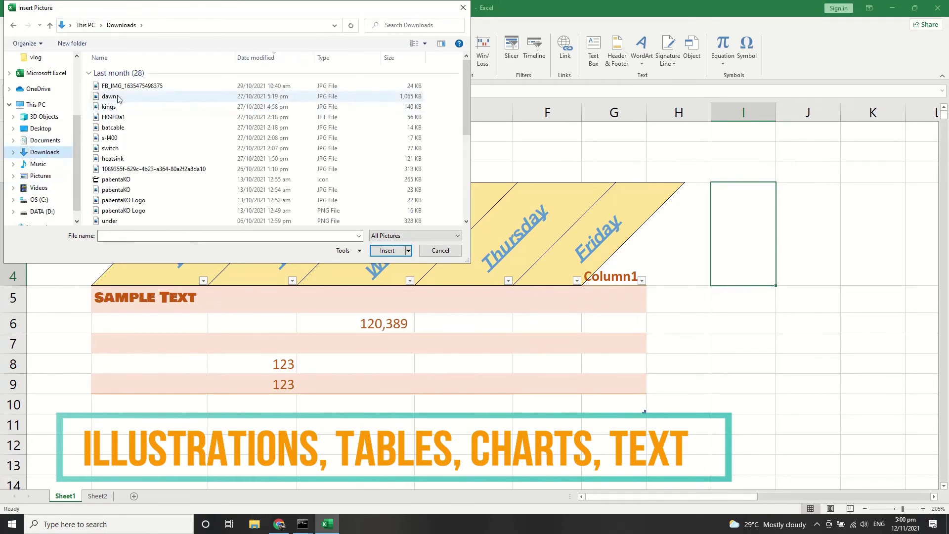
pyautogui.click(123, 86)
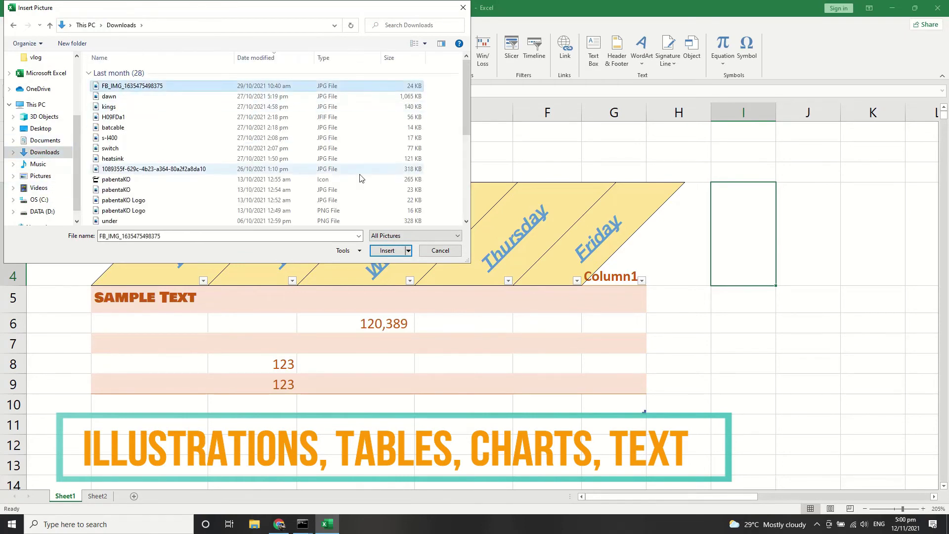
pyautogui.click(387, 250)
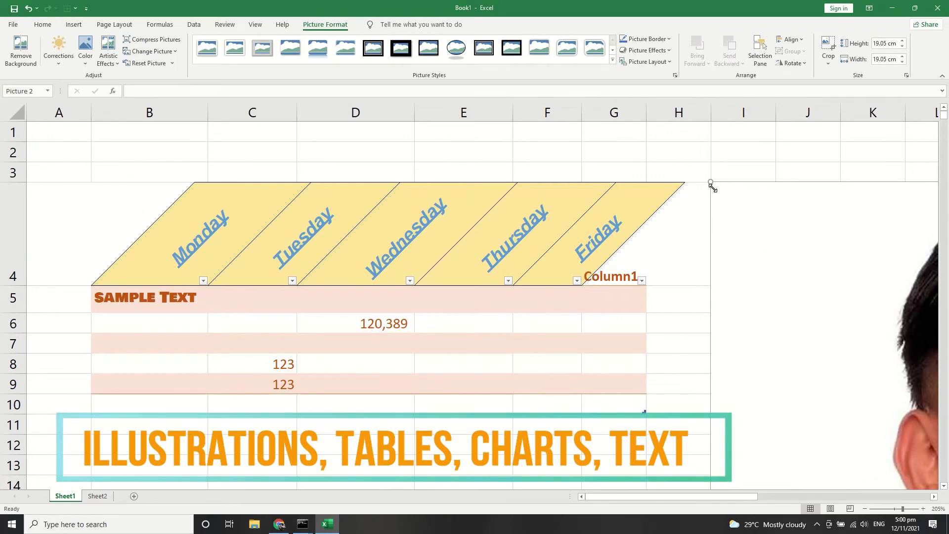
# Shrink the photo beside the table, nudge it slightly, then delete it
pyautogui.moveTo(710, 182)
pyautogui.mouseDown()
pyautogui.moveTo(709, 284)
pyautogui.moveTo(807, 370)
pyautogui.mouseUp()
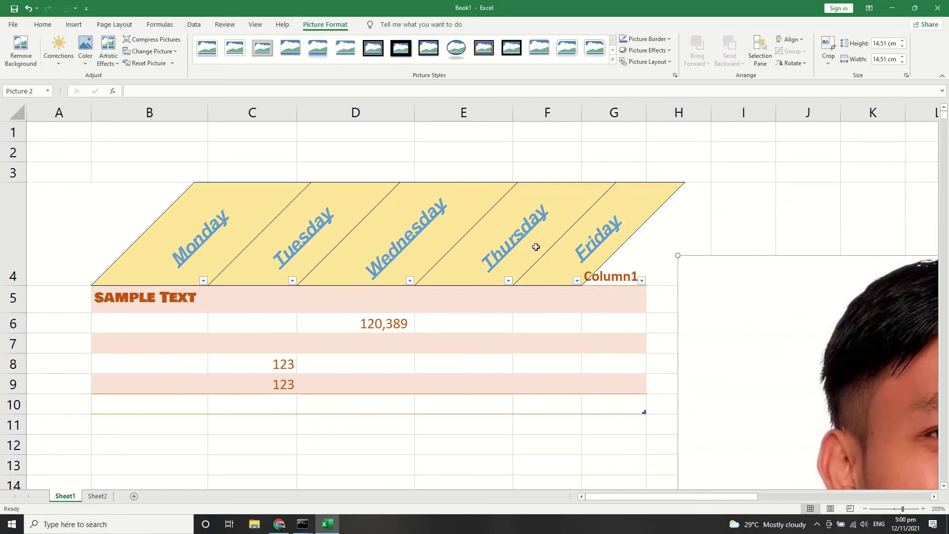
pyautogui.click(73, 25)
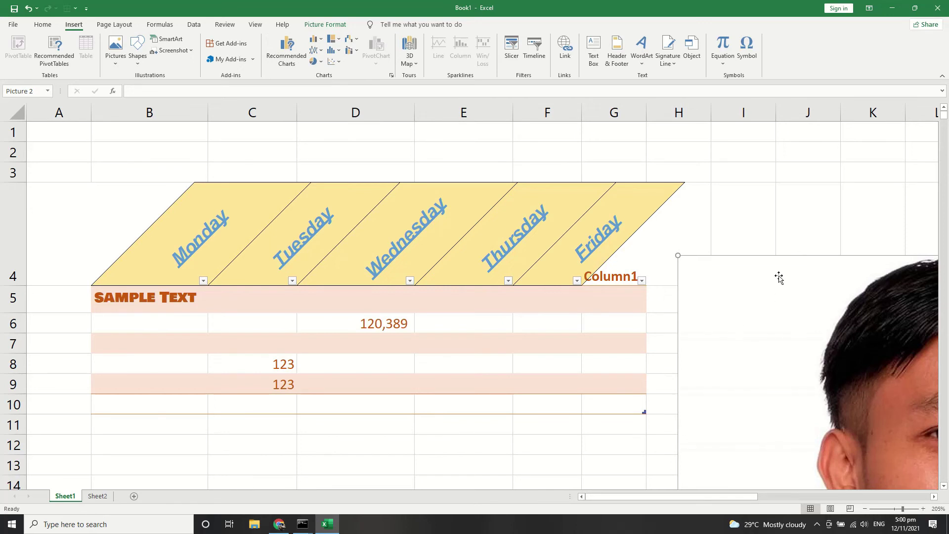
pyautogui.moveTo(685, 262); pyautogui.dragTo(709, 286)
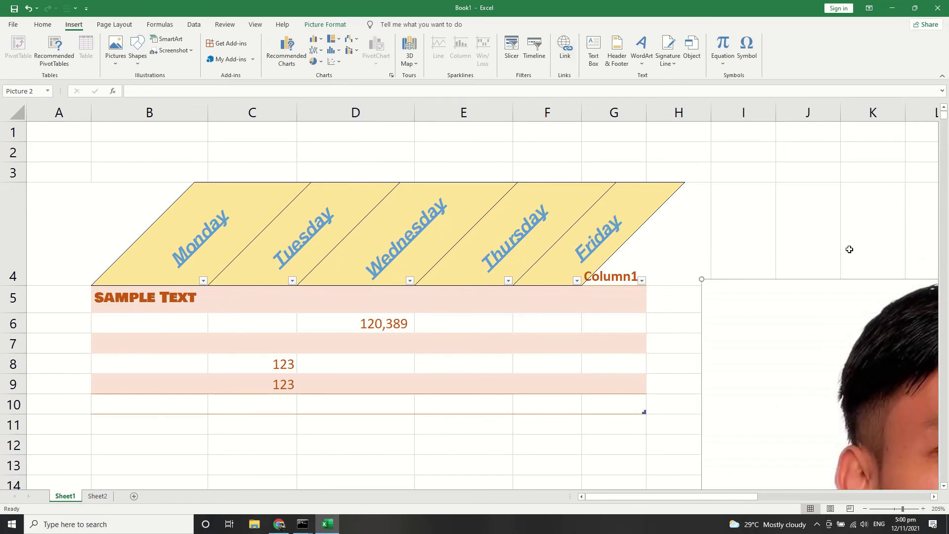
pyautogui.press('Delete')
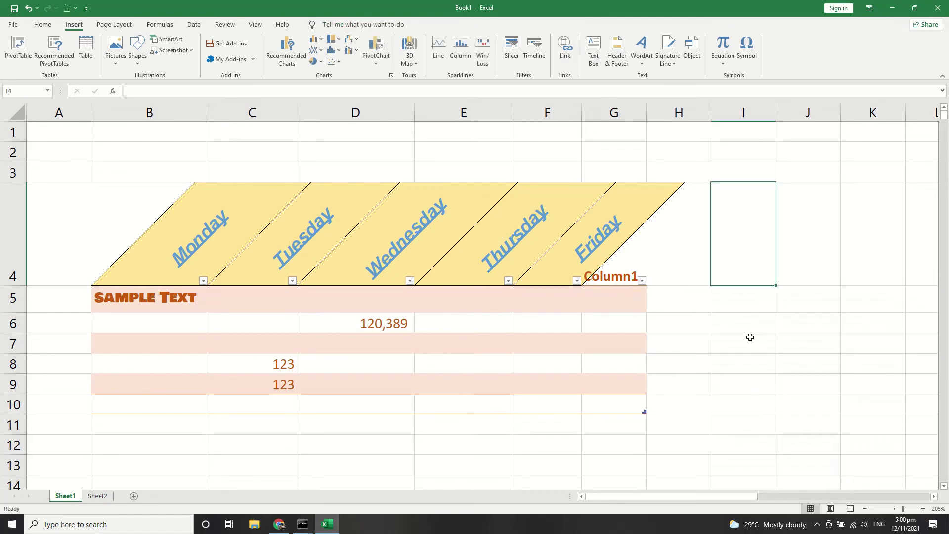
# Switch the page orientation to landscape and then back to portrait
pyautogui.click(118, 25)
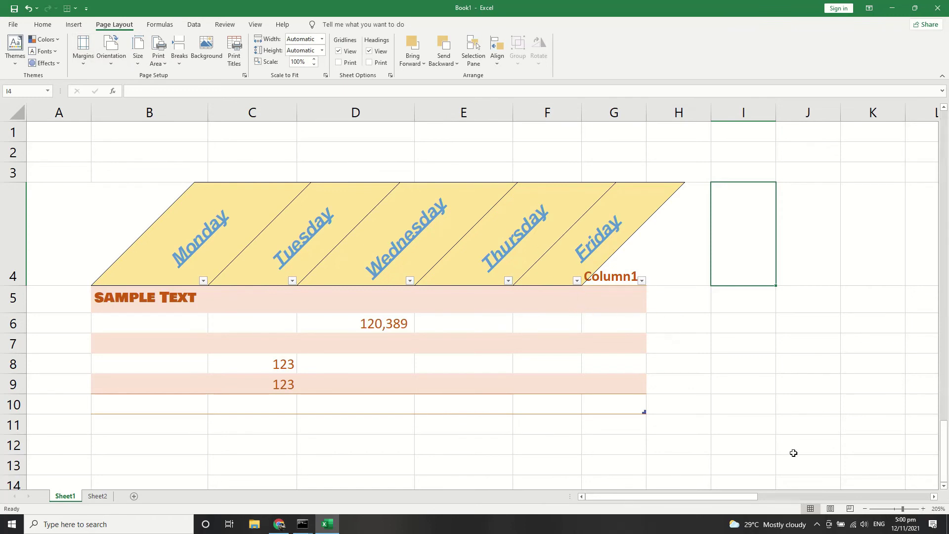
pyautogui.click(741, 384)
pyautogui.keyDown('ctrl'); pyautogui.scroll(-3, 410, 251); pyautogui.keyUp('ctrl')
pyautogui.click(109, 56)
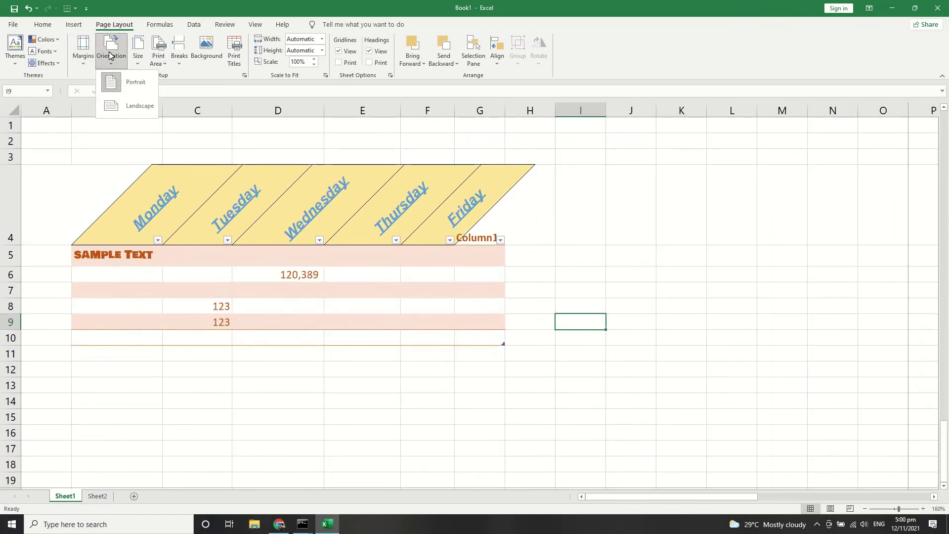
pyautogui.click(127, 112)
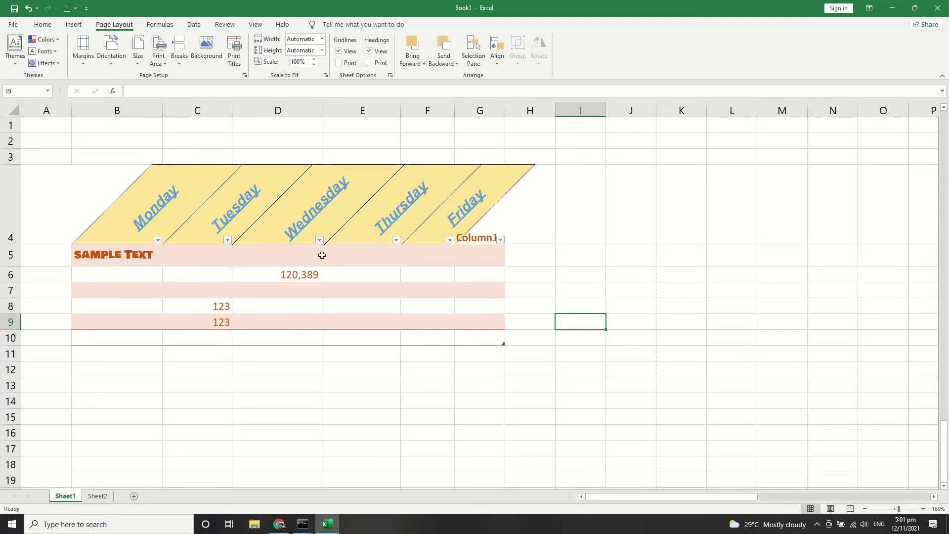
pyautogui.click(112, 55)
pyautogui.click(118, 79)
# Apply a paper size from the Size list so the page break sits right of the table
pyautogui.click(137, 57)
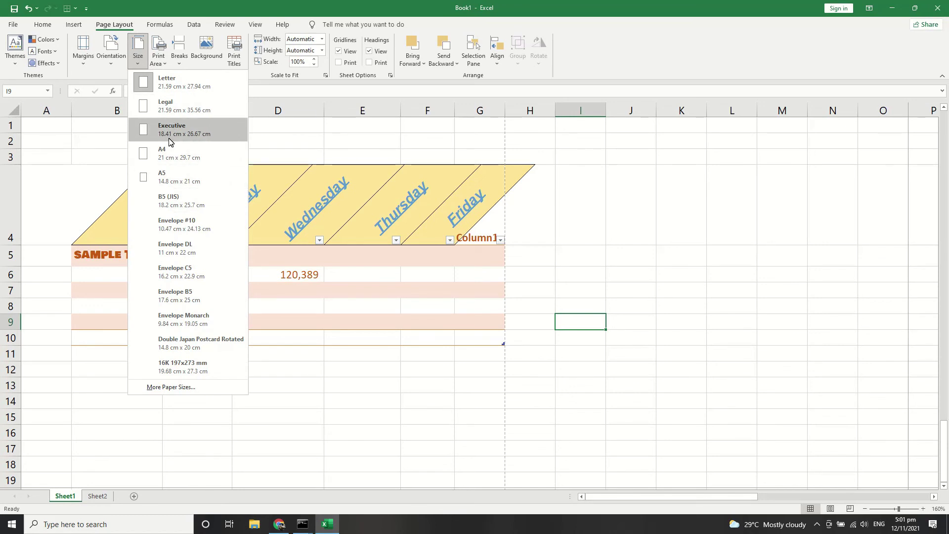
pyautogui.click(188, 109)
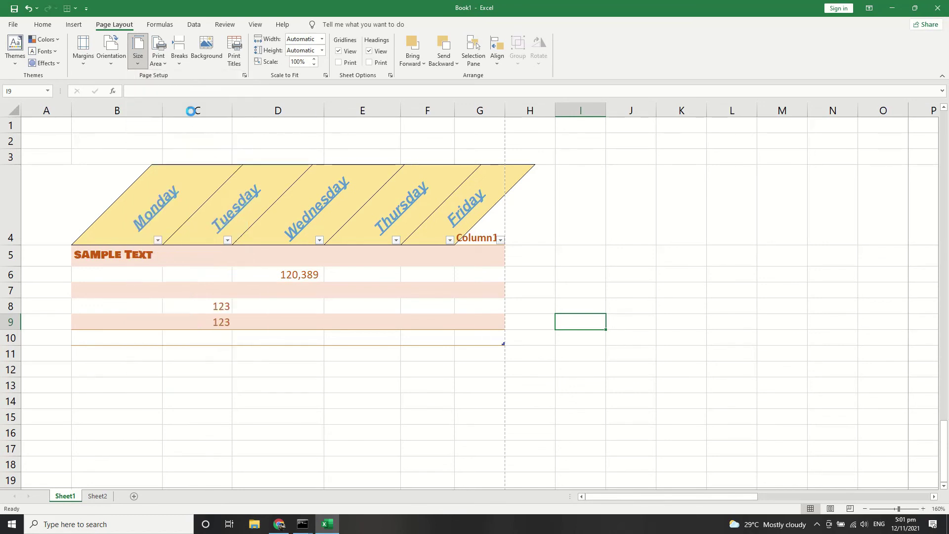
pyautogui.click(622, 254)
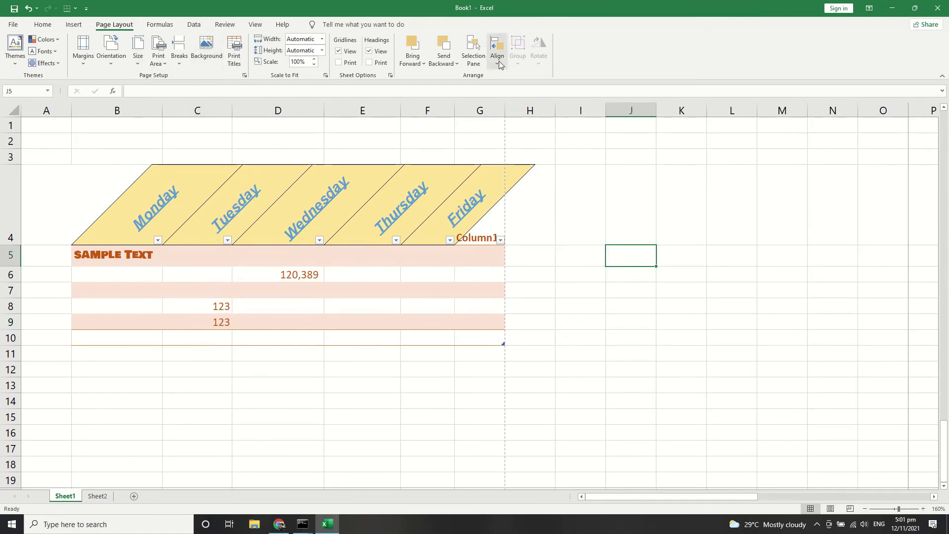
pyautogui.click(159, 24)
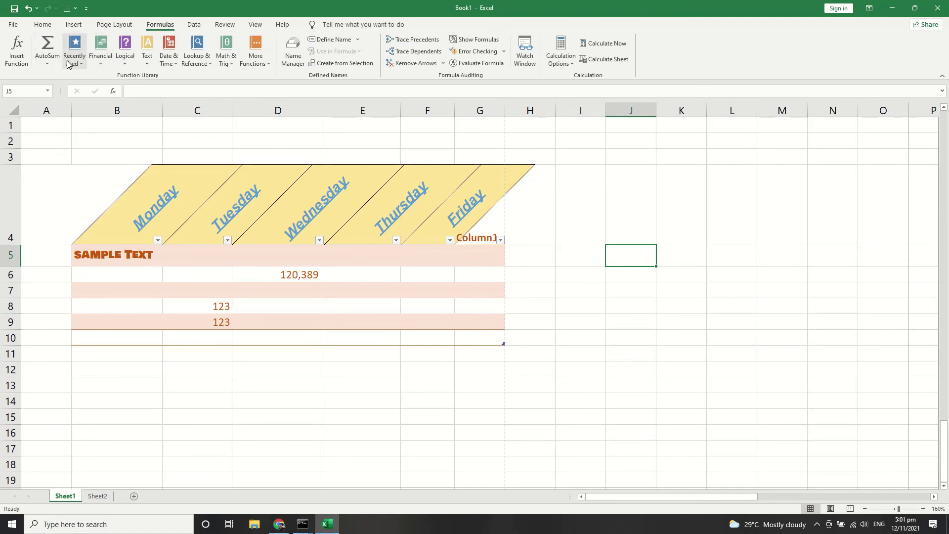
# Browse the Financial function list down to entries like PRICEDISC, PV, RATE and XNPV
pyautogui.click(100, 66)
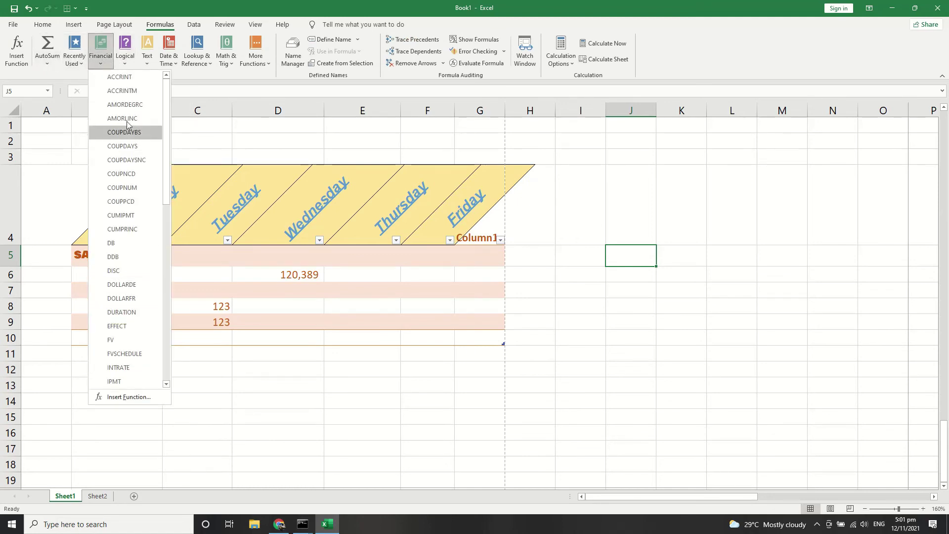
pyautogui.scroll(-2, 127, 316)
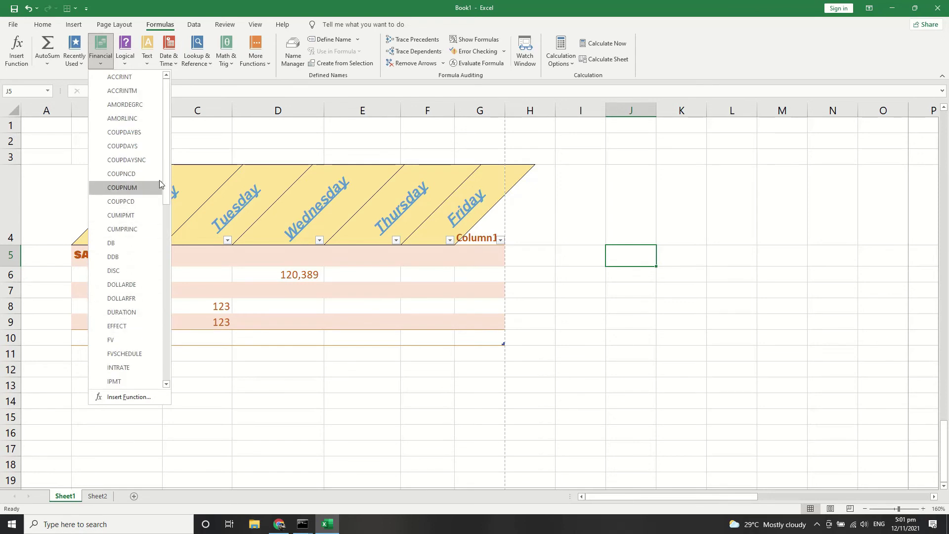
pyautogui.moveTo(168, 168); pyautogui.dragTo(173, 330)
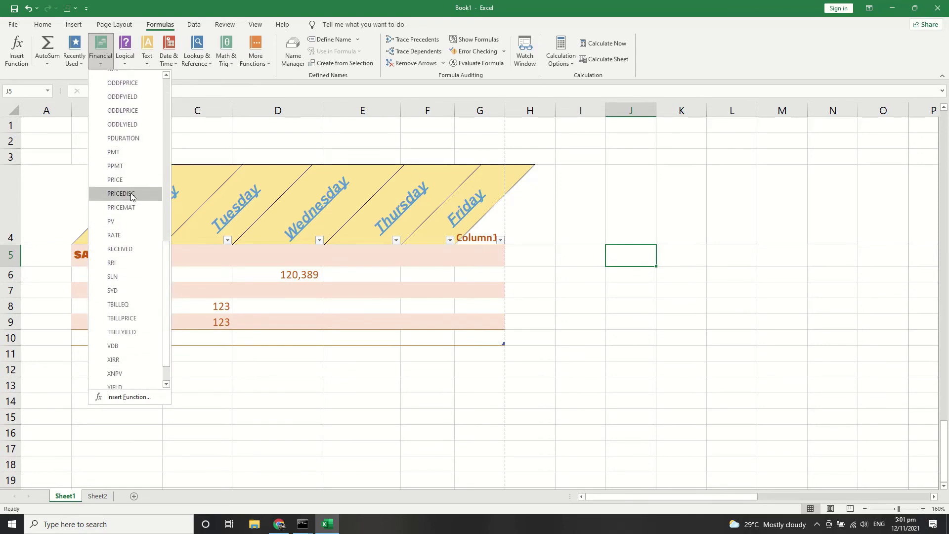
pyautogui.click(196, 28)
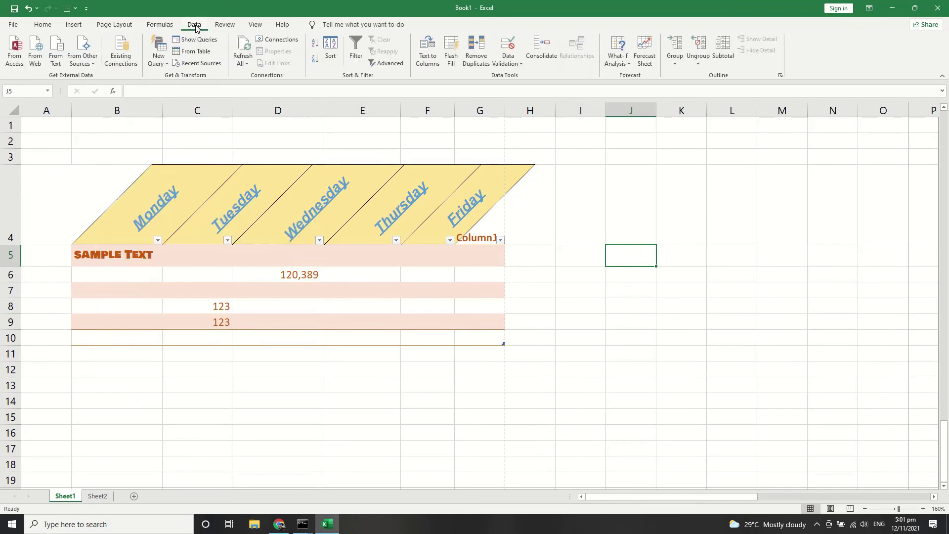
pyautogui.click(162, 26)
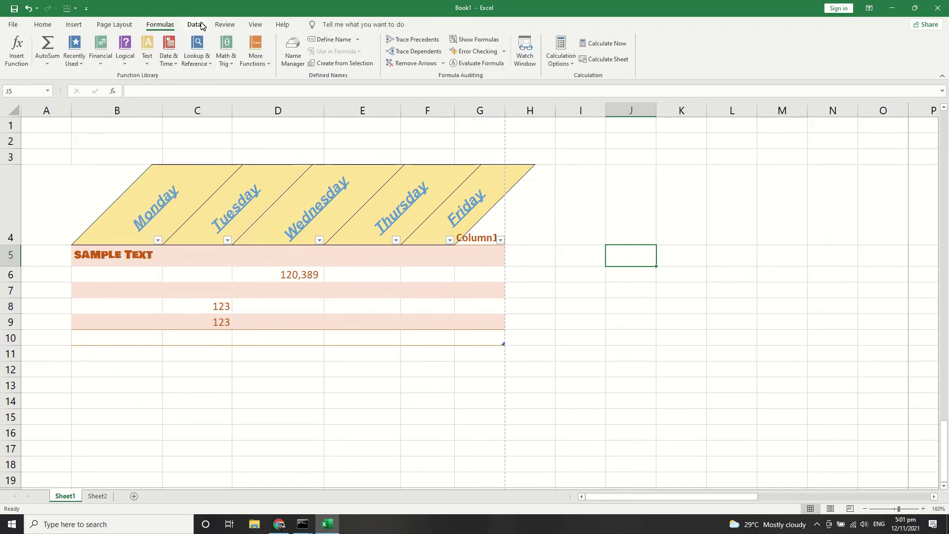
pyautogui.click(201, 26)
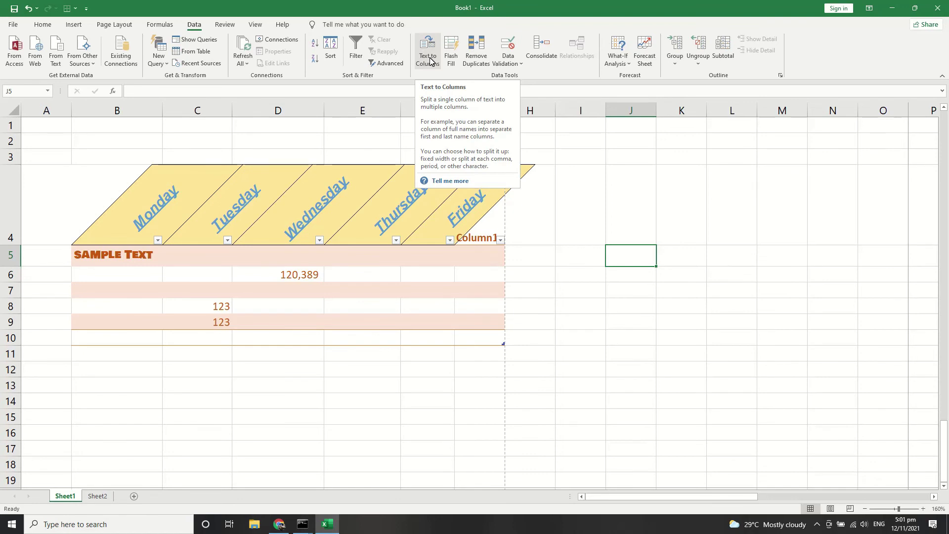
pyautogui.click(519, 63)
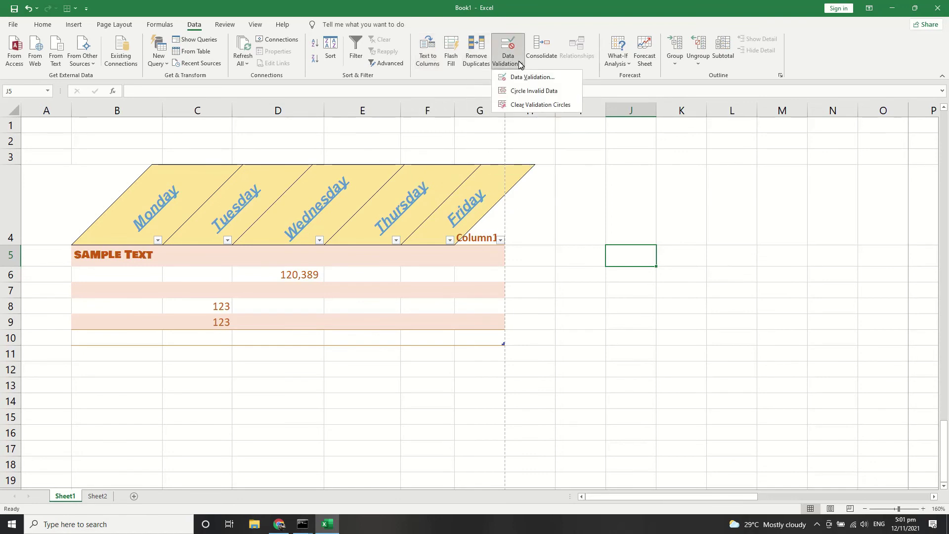
pyautogui.click(587, 282)
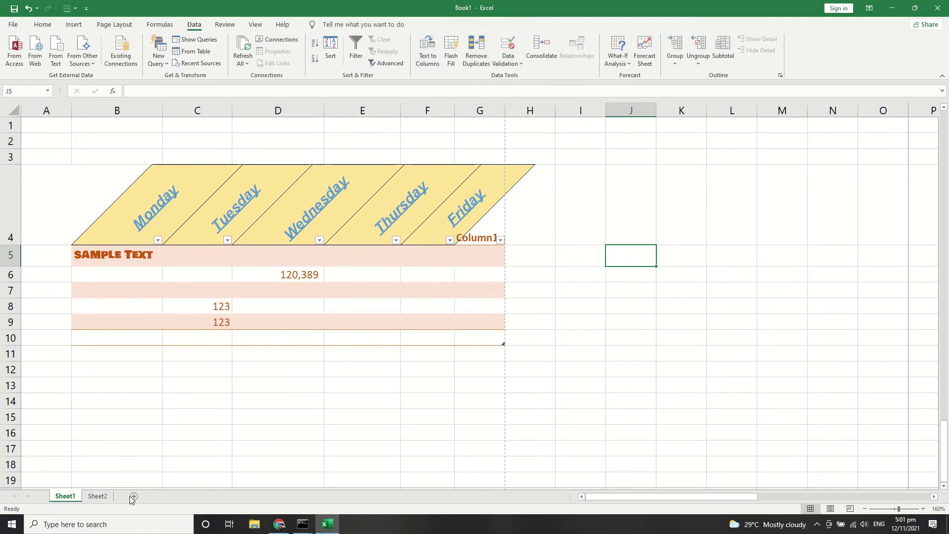
pyautogui.click(582, 274)
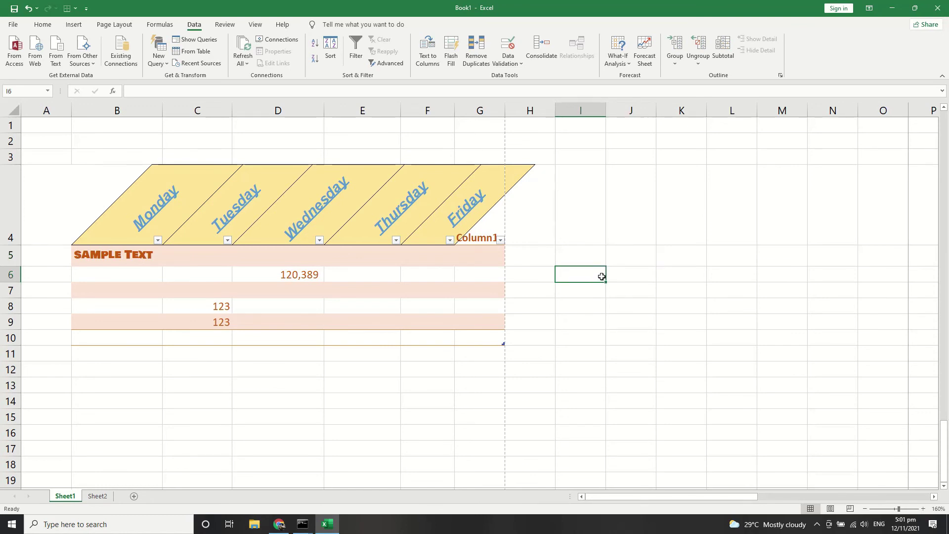
# On Sheet2, enter 'yes' in A1 and 'no' in A2, correcting a typo
pyautogui.click(98, 497)
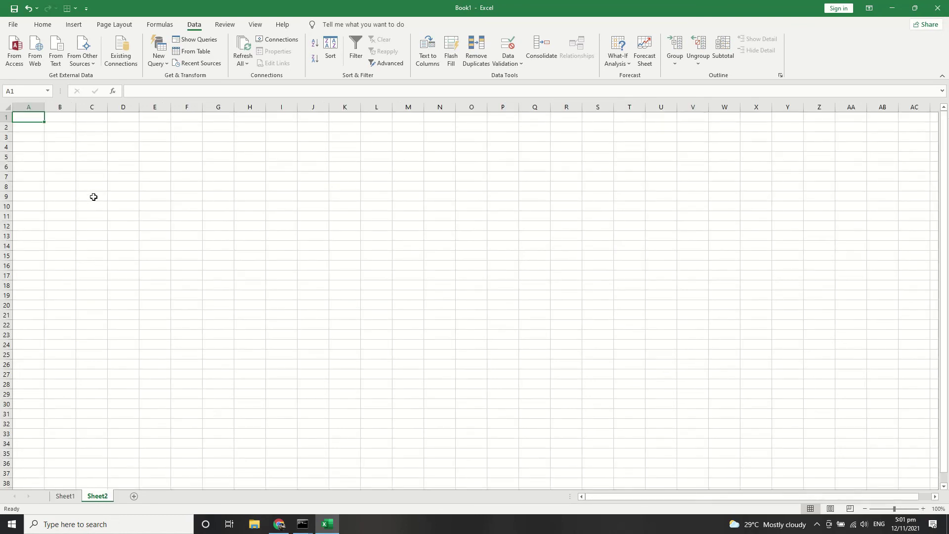
pyautogui.write('yes')
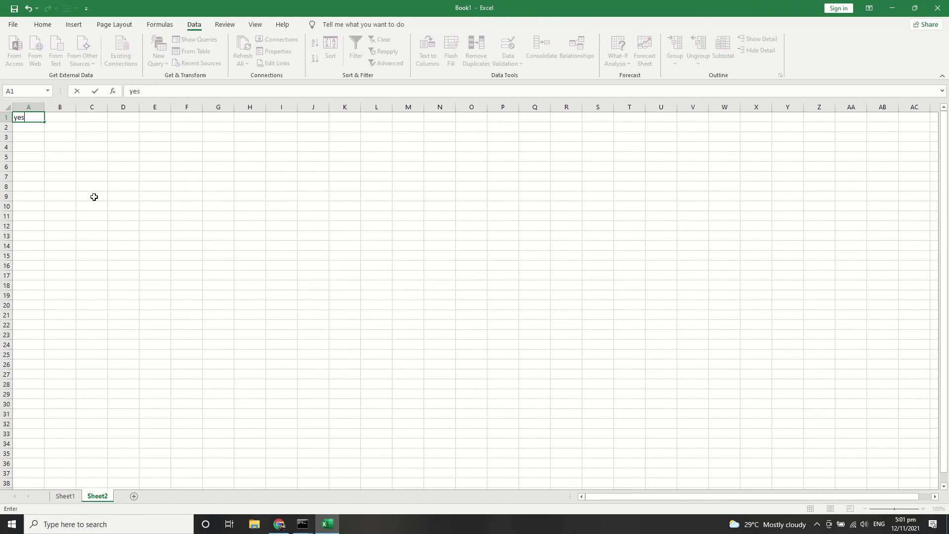
pyautogui.press('Return')
pyautogui.write('mo')
pyautogui.press('Return')
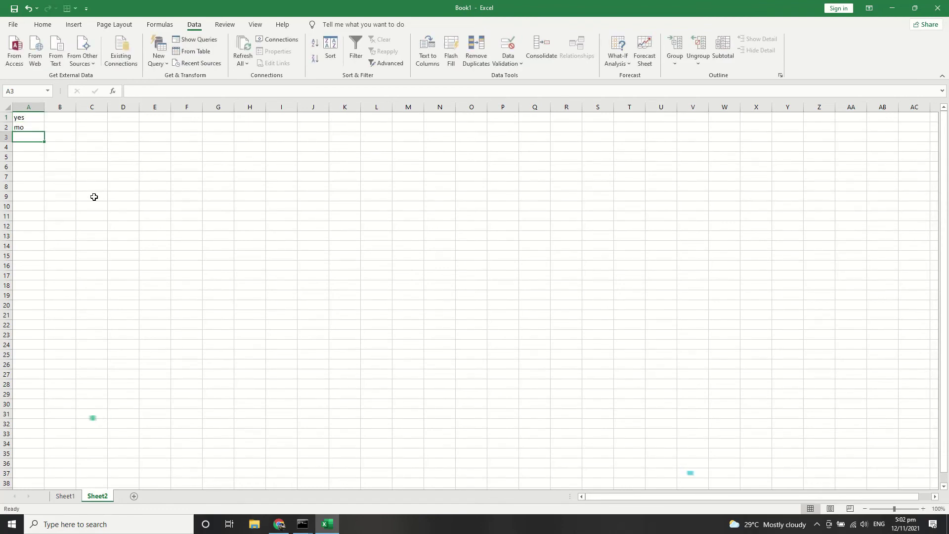
pyautogui.press('Up')
pyautogui.write('no')
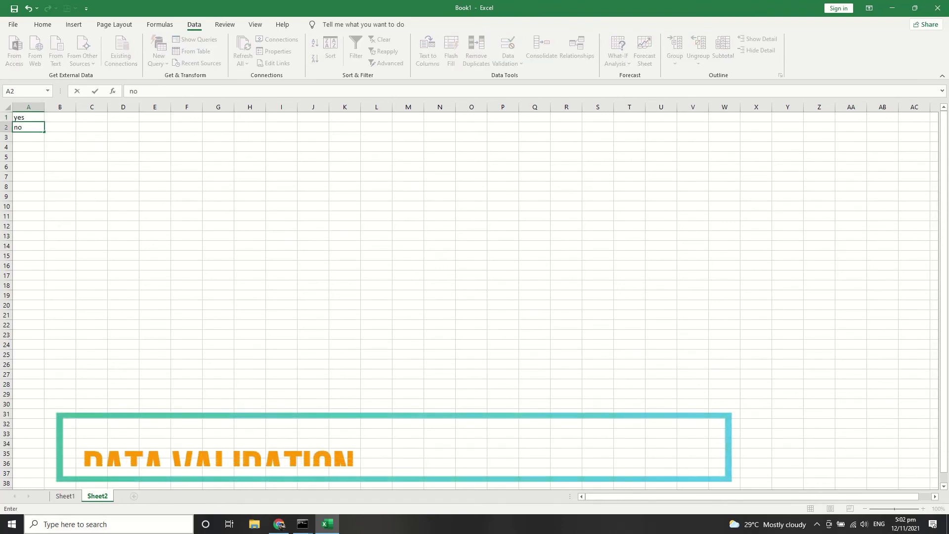
# Open Data Validation on Sheet1, view the Allow types, and cancel without a rule
pyautogui.click(65, 496)
pyautogui.click(508, 59)
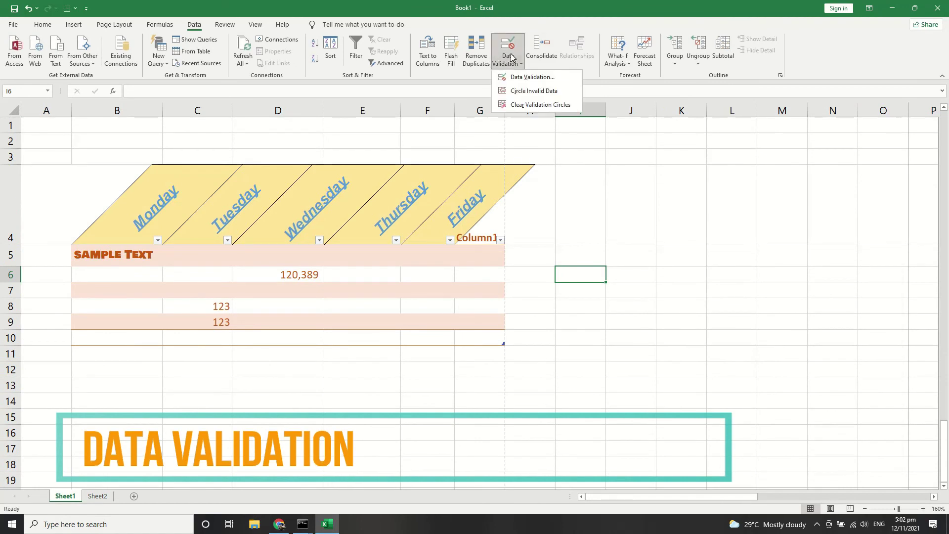
pyautogui.click(531, 78)
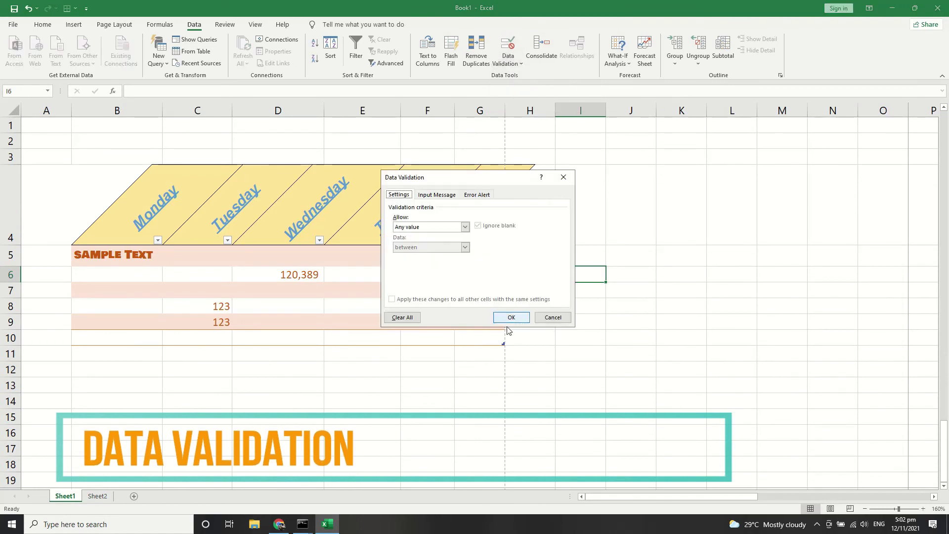
pyautogui.click(465, 227)
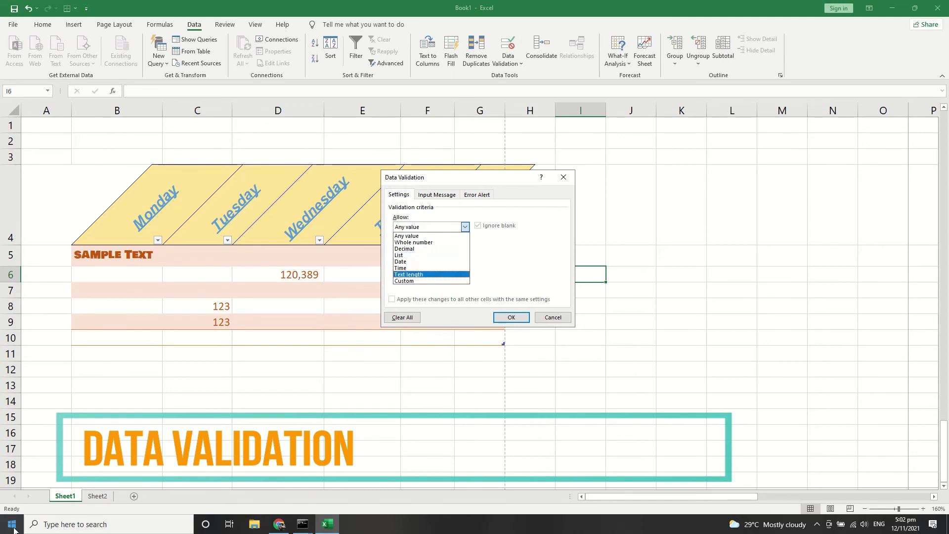
pyautogui.click(552, 317)
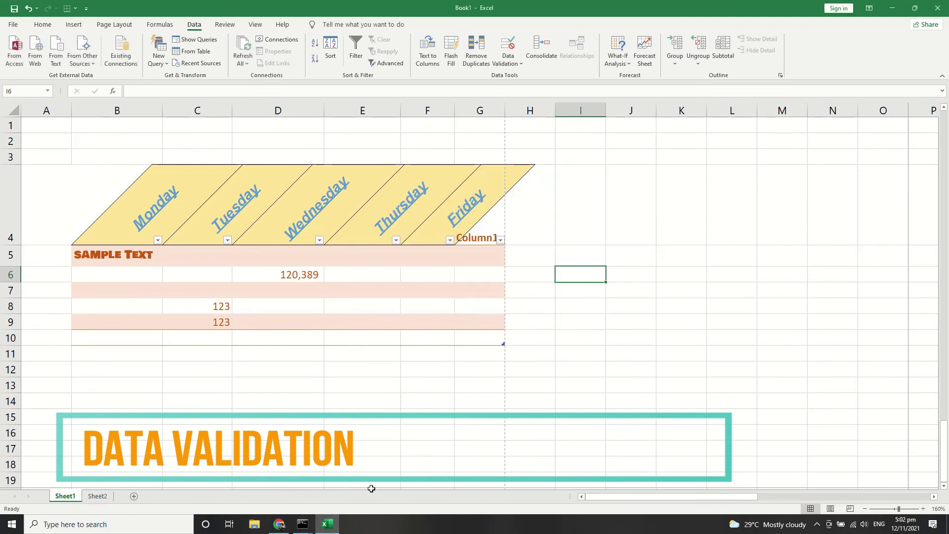
pyautogui.click(98, 496)
# Type the label 'Correct' in cell I6 on Sheet1
pyautogui.click(67, 495)
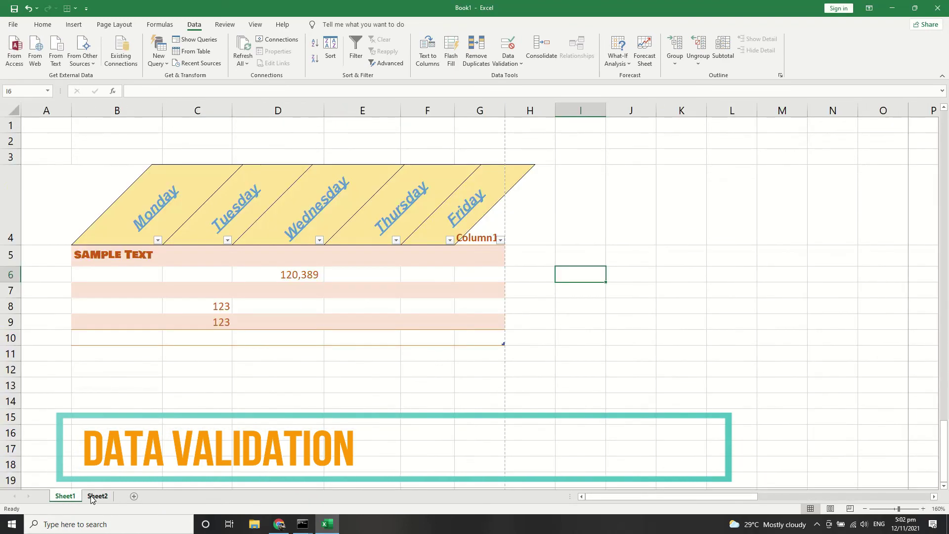
pyautogui.click(97, 496)
pyautogui.click(65, 496)
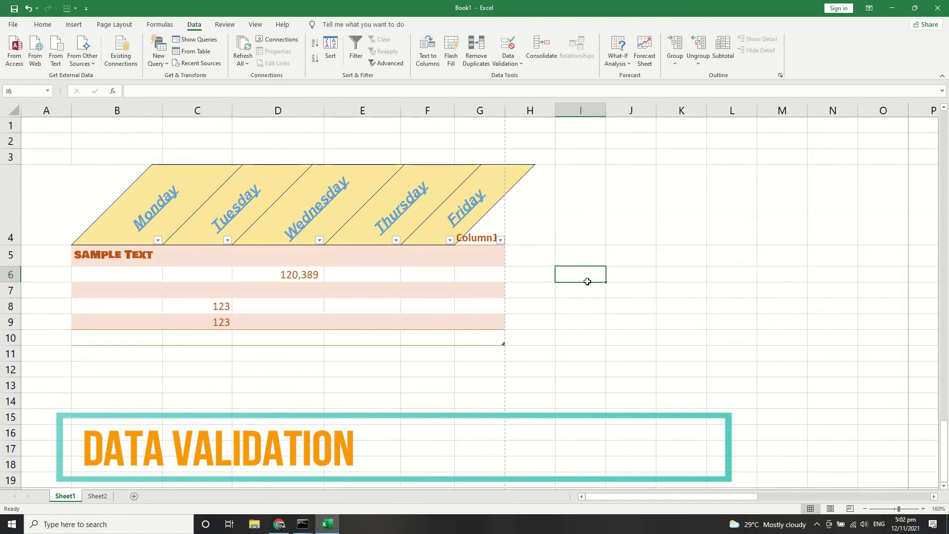
pyautogui.write('Correct')
pyautogui.press('Tab')
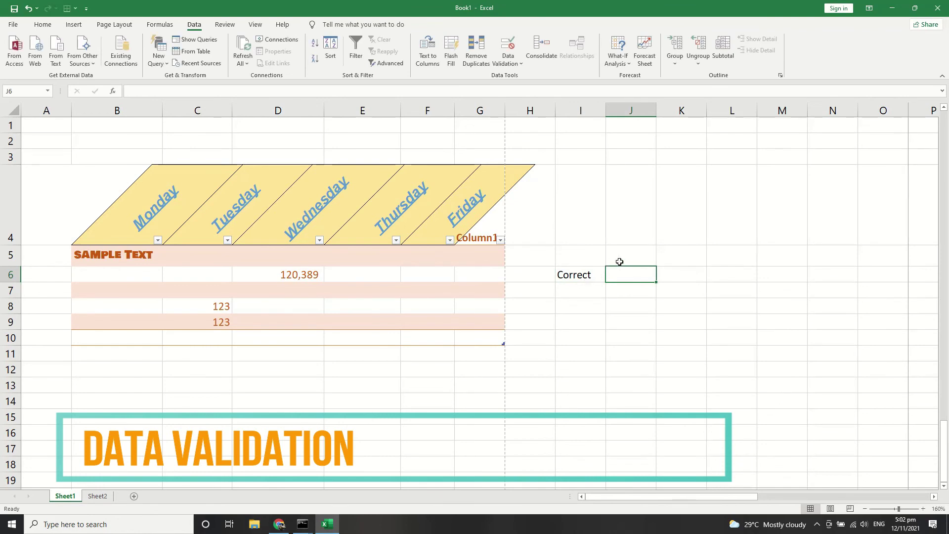
# Enter the heading 'Answer' in cell J5, fixing a typo
pyautogui.click(619, 261)
pyautogui.write('And')
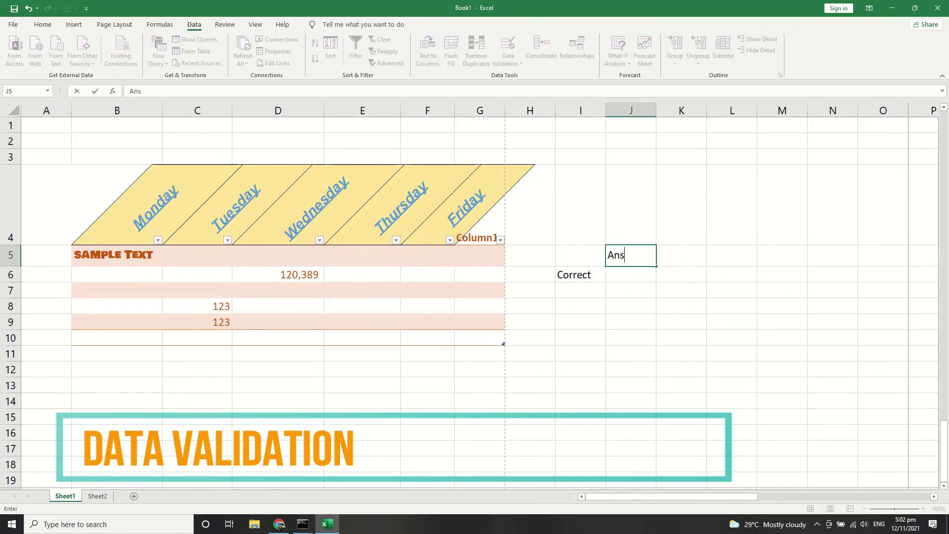
pyautogui.write('ew')
pyautogui.press('BackSpace')
pyautogui.press('BackSpace')
pyautogui.press('BackSpace')
pyautogui.write('wer')
pyautogui.press('Return')
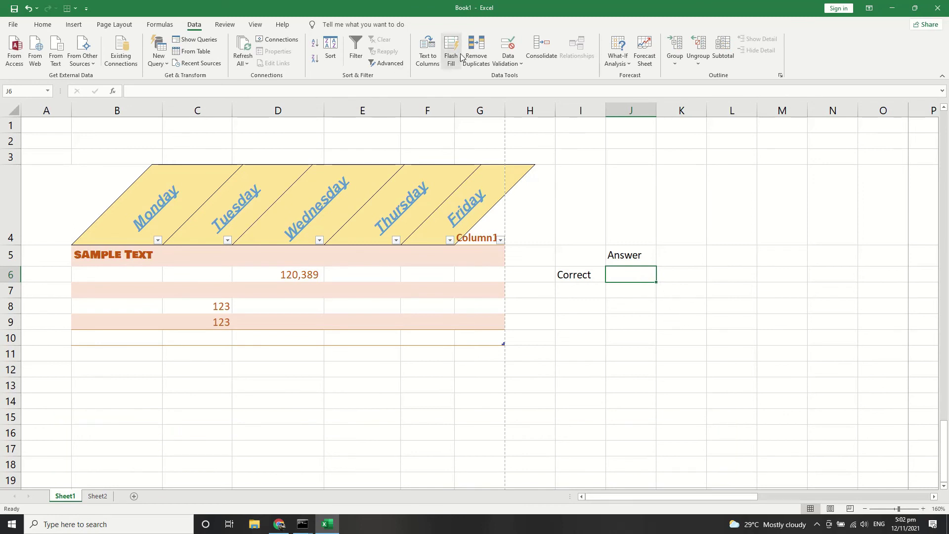
# Add List validation to J6 with source =Sheet2!$A$1:$A$4
pyautogui.click(509, 60)
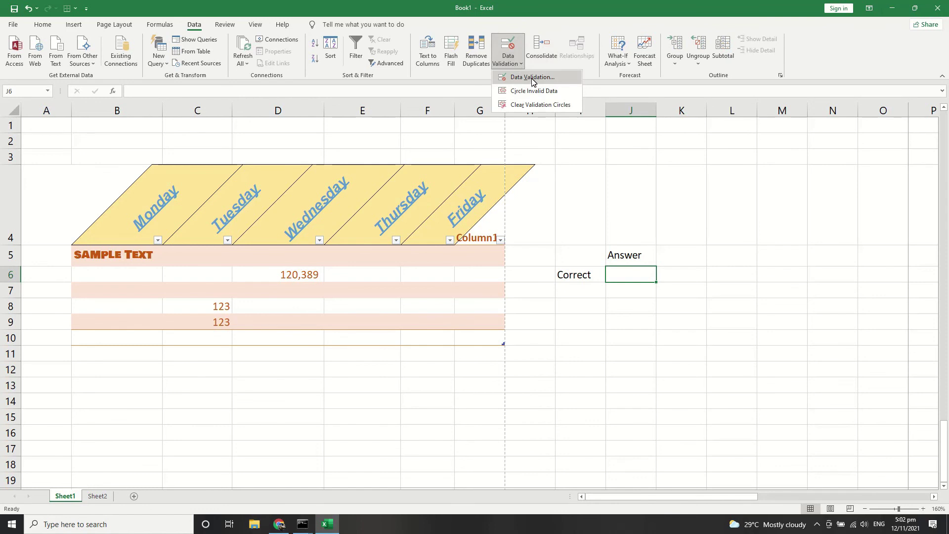
pyautogui.click(532, 77)
pyautogui.click(464, 226)
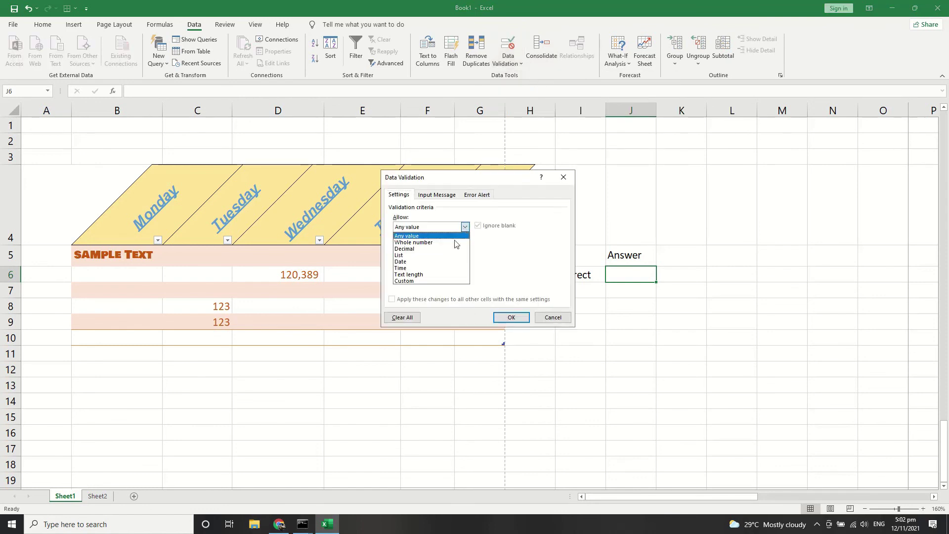
pyautogui.click(420, 255)
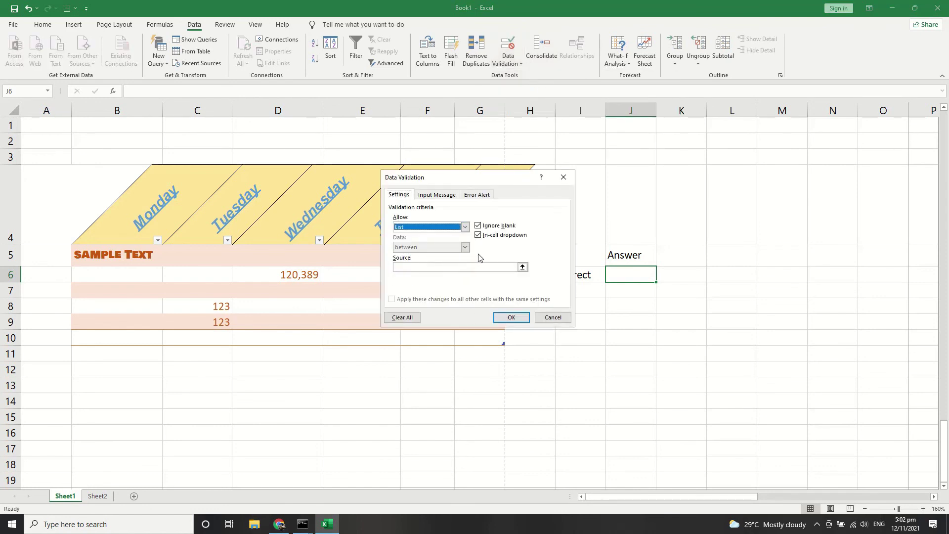
pyautogui.click(522, 267)
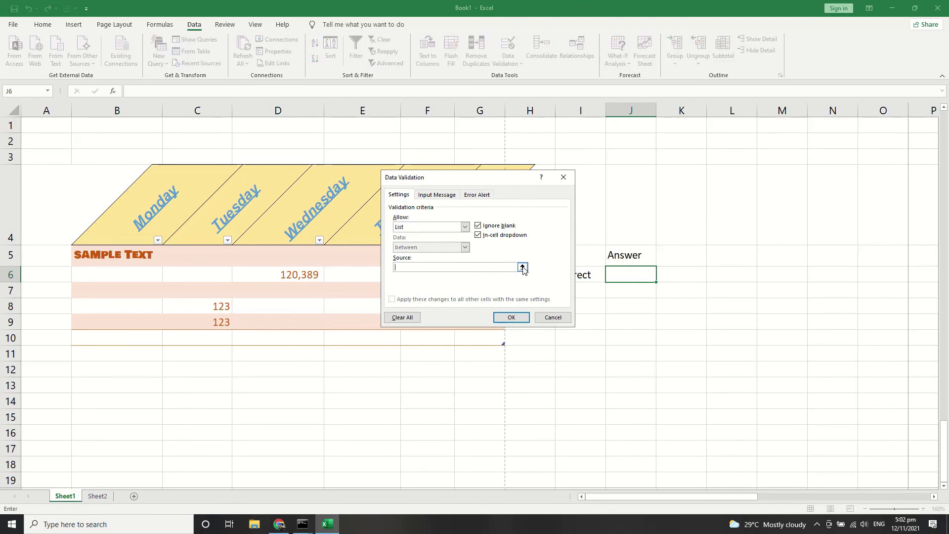
pyautogui.click(96, 497)
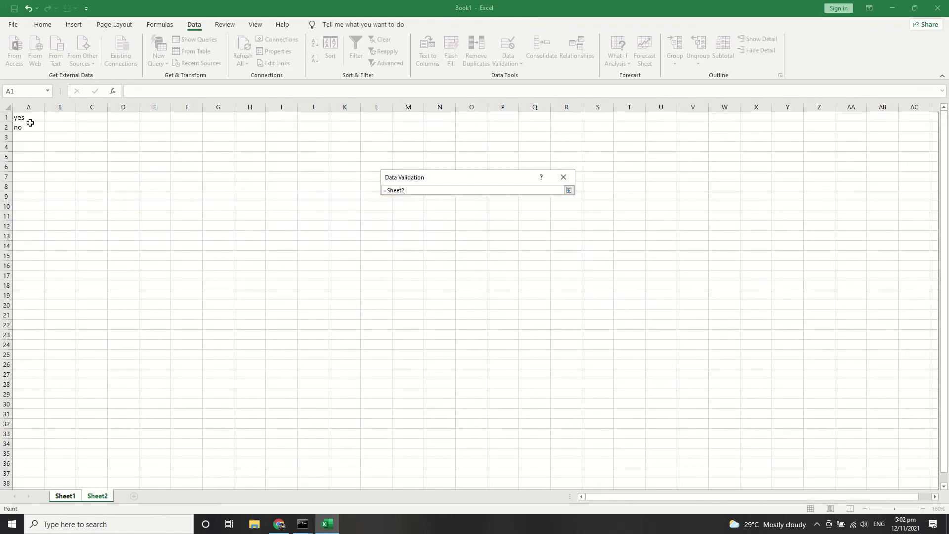
pyautogui.moveTo(30, 122); pyautogui.dragTo(29, 148)
pyautogui.press('Return')
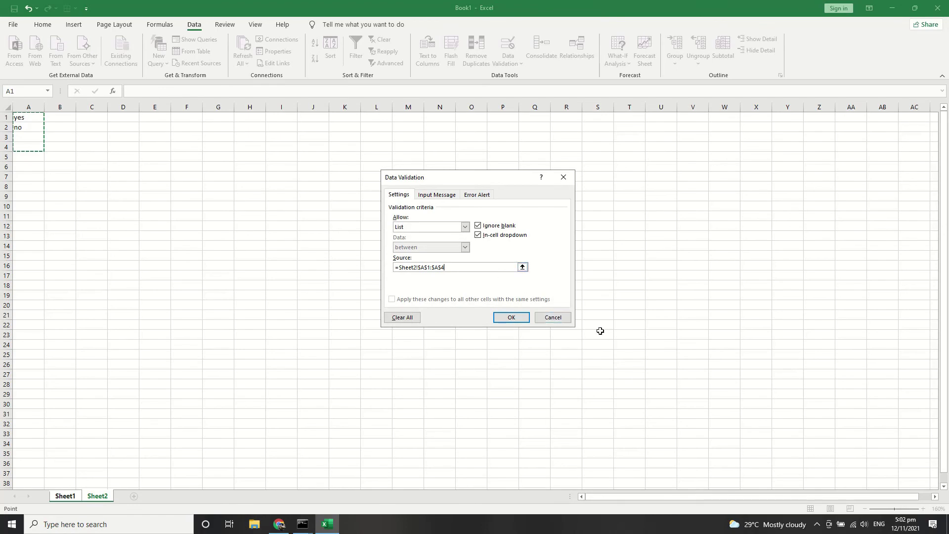
pyautogui.click(517, 319)
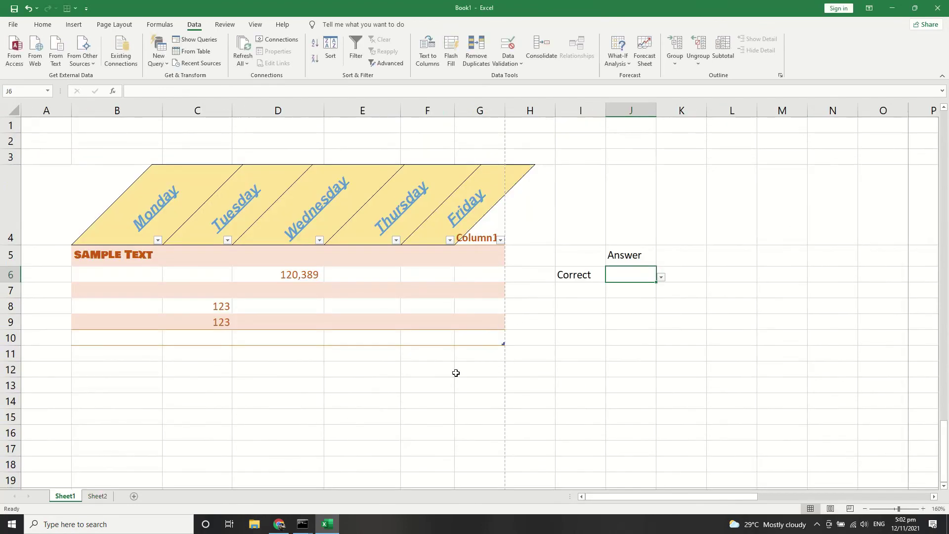
# Pick 'yes' from J6's dropdown, then change it to 'no'
pyautogui.click(665, 283)
pyautogui.click(649, 283)
pyautogui.click(661, 277)
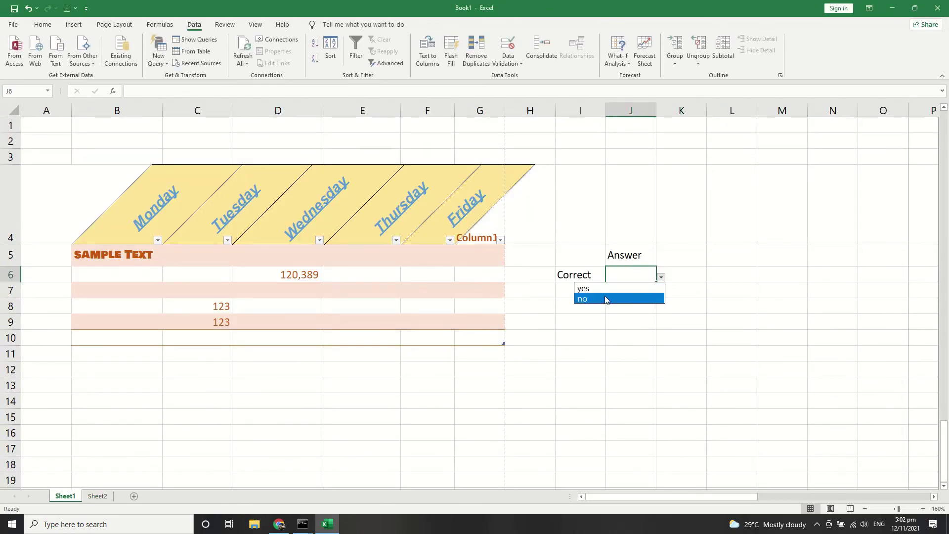
pyautogui.click(640, 289)
pyautogui.click(661, 276)
pyautogui.click(620, 296)
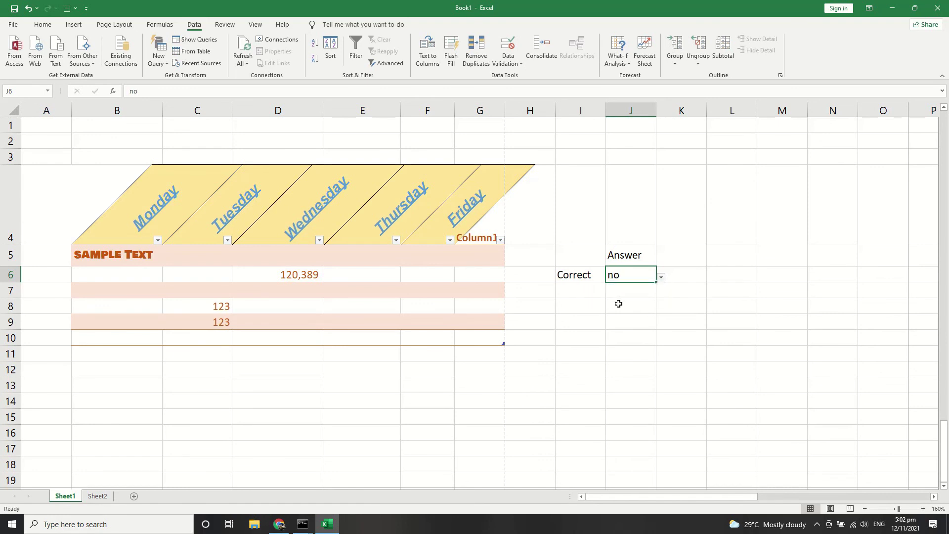
pyautogui.click(618, 303)
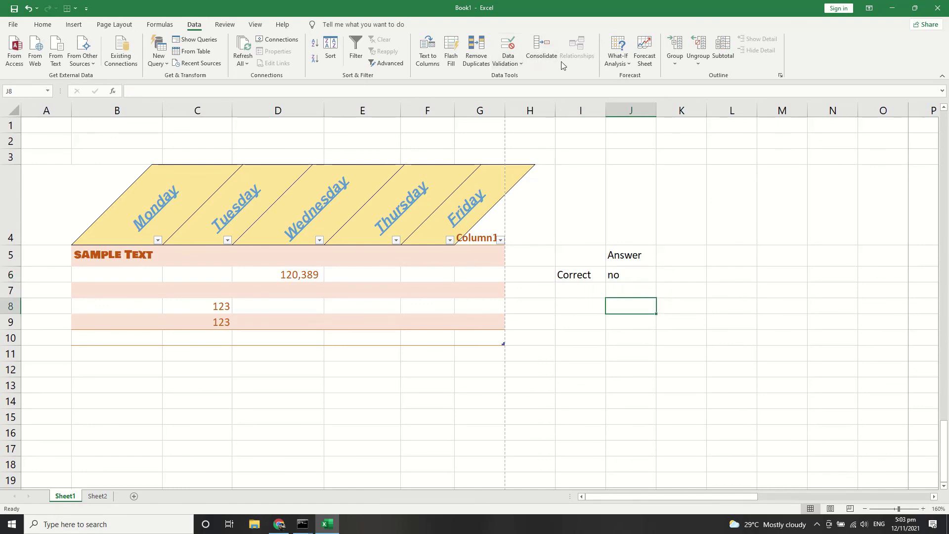
# Open Review > Protect Sheet for Sheet1 and cancel, leaving it unprotected
pyautogui.click(226, 25)
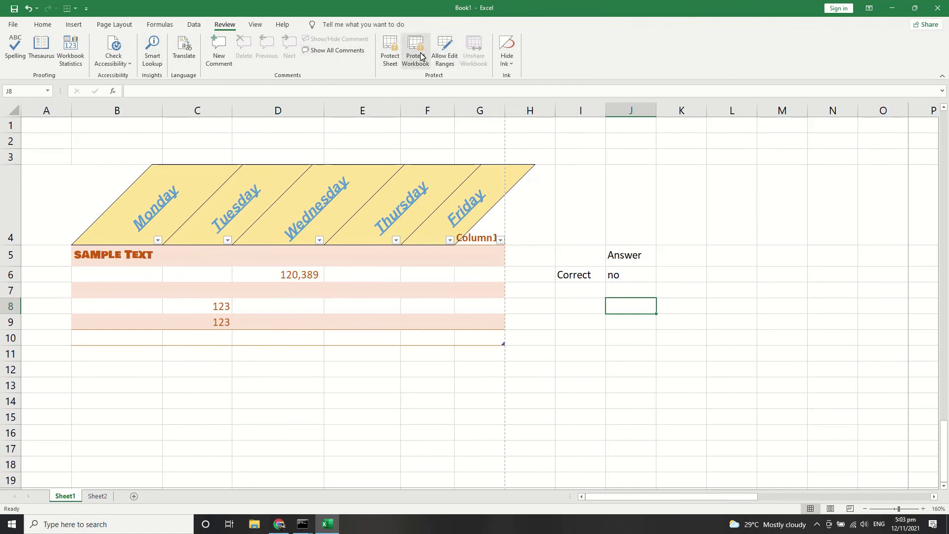
pyautogui.click(442, 311)
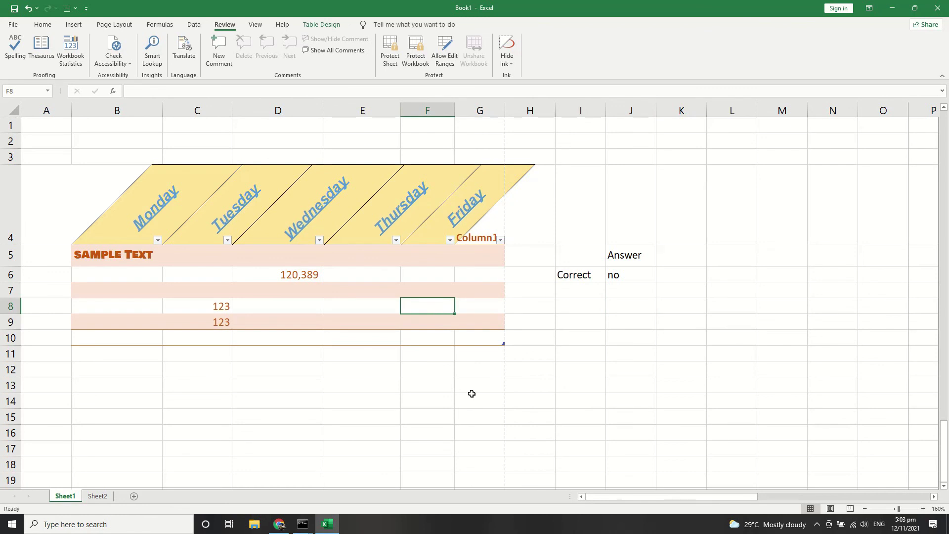
pyautogui.click(390, 50)
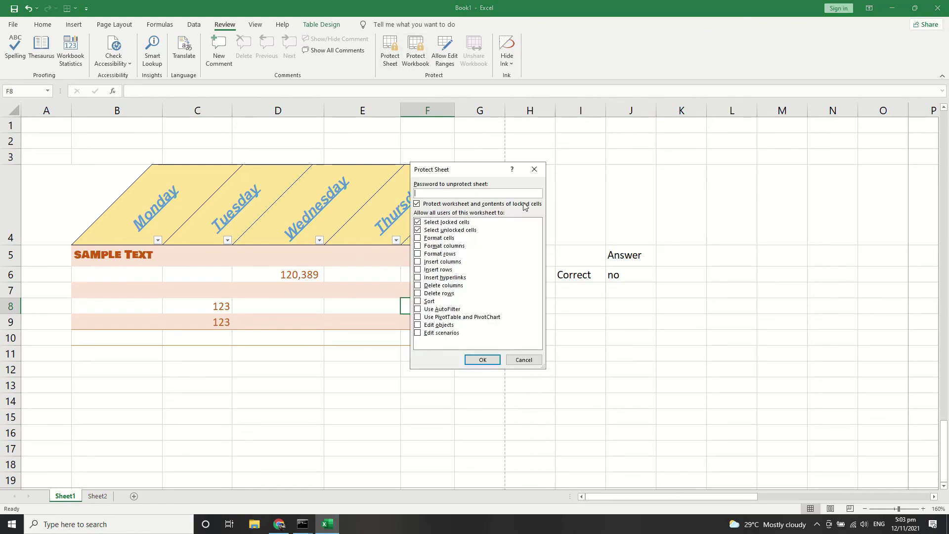
pyautogui.click(522, 360)
pyautogui.click(254, 25)
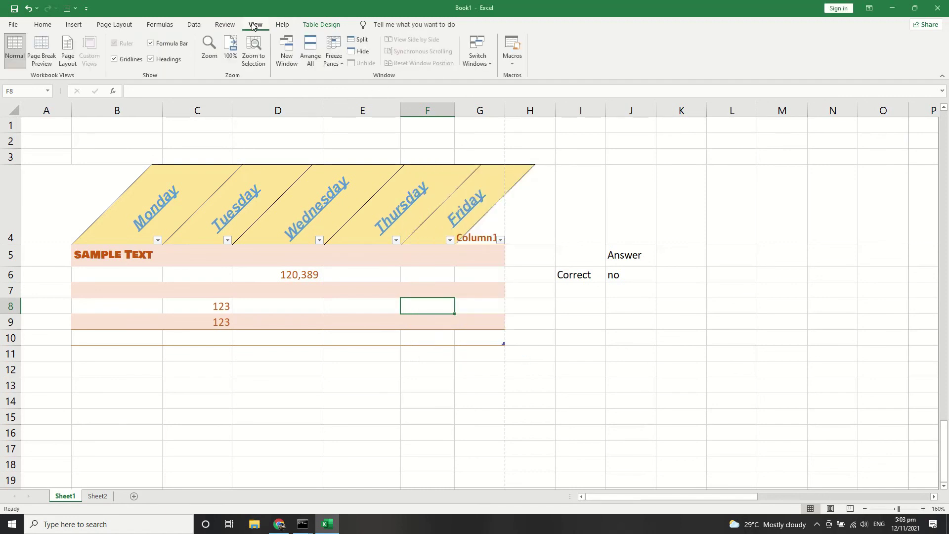
pyautogui.click(114, 59)
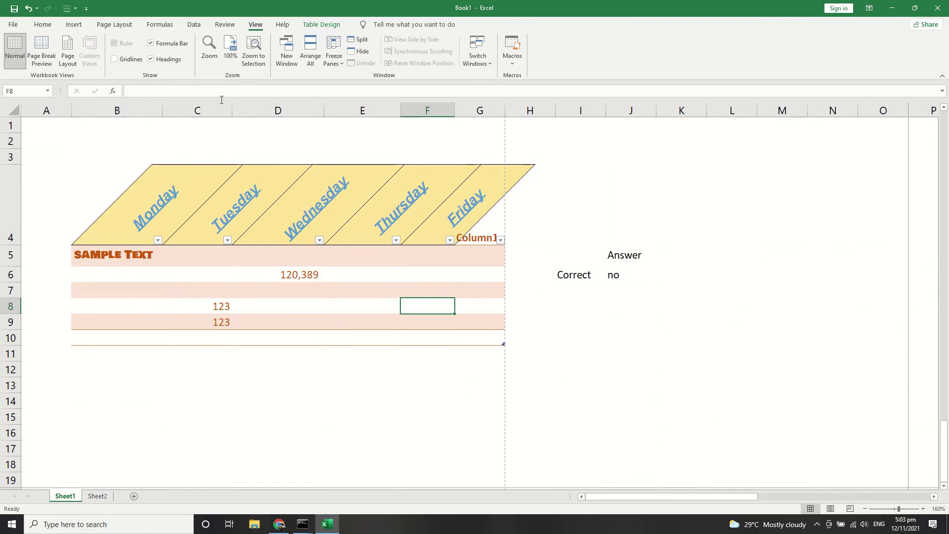
pyautogui.click(133, 59)
pyautogui.click(151, 44)
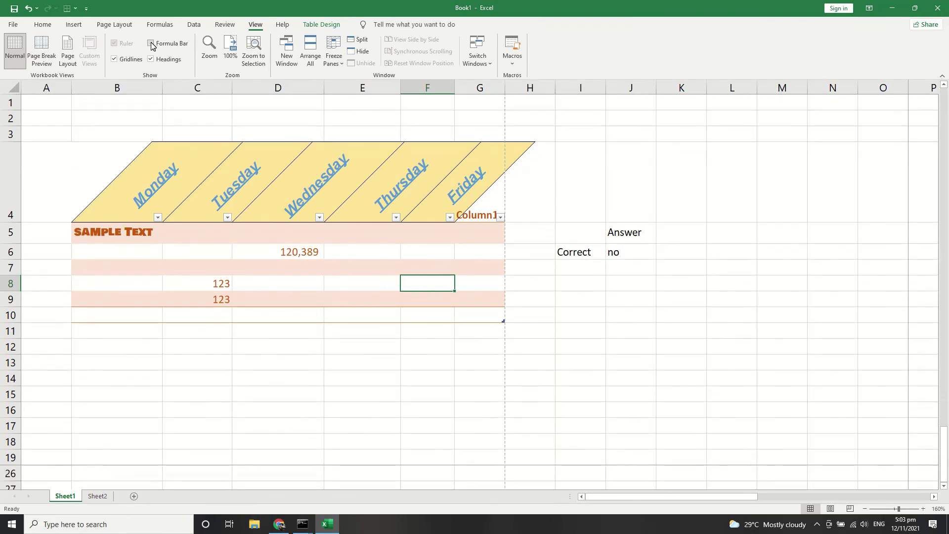
pyautogui.click(151, 43)
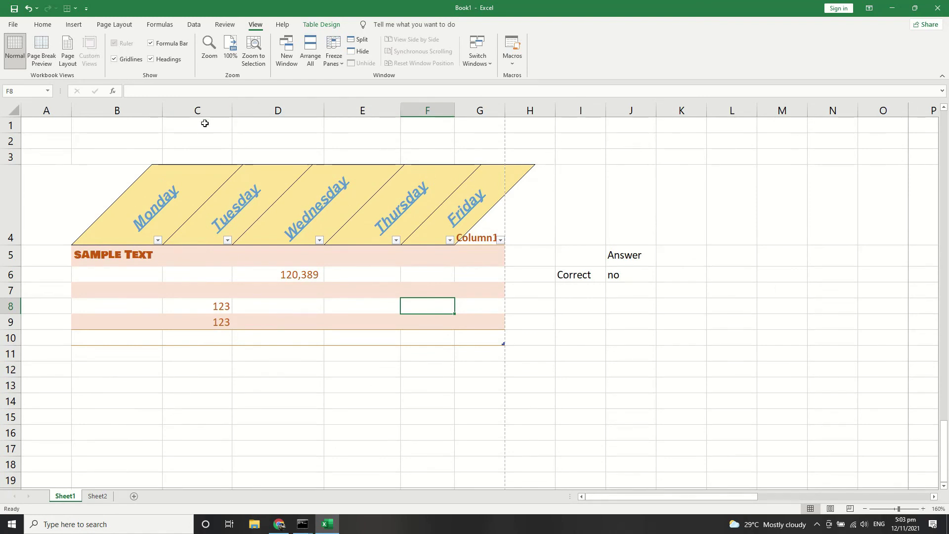
pyautogui.click(230, 50)
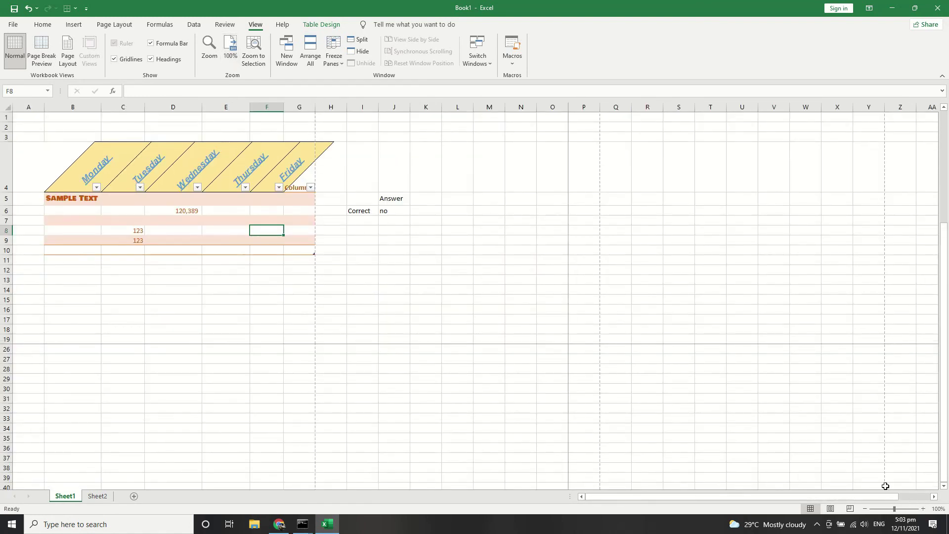
pyautogui.moveTo(894, 509)
pyautogui.mouseDown()
pyautogui.moveTo(908, 509)
pyautogui.moveTo(894, 508)
pyautogui.mouseUp()
pyautogui.click(42, 25)
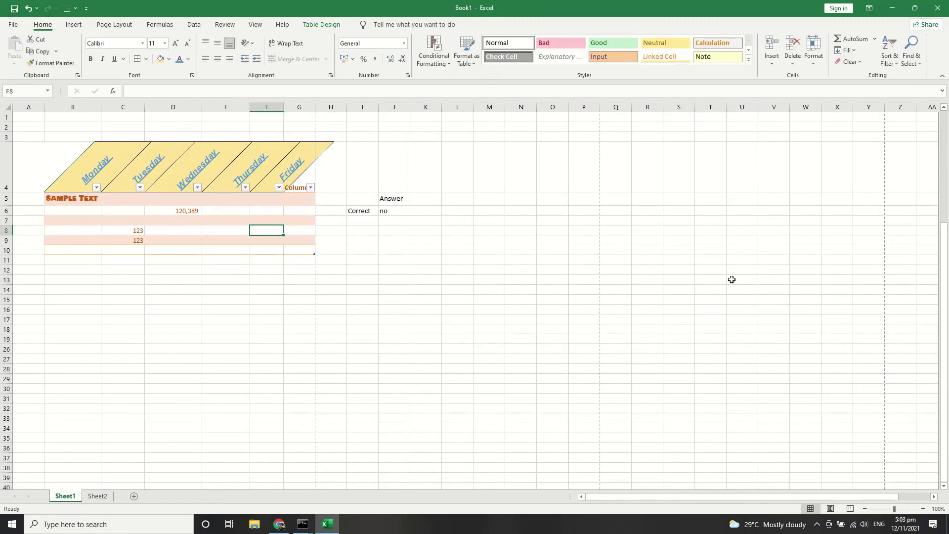